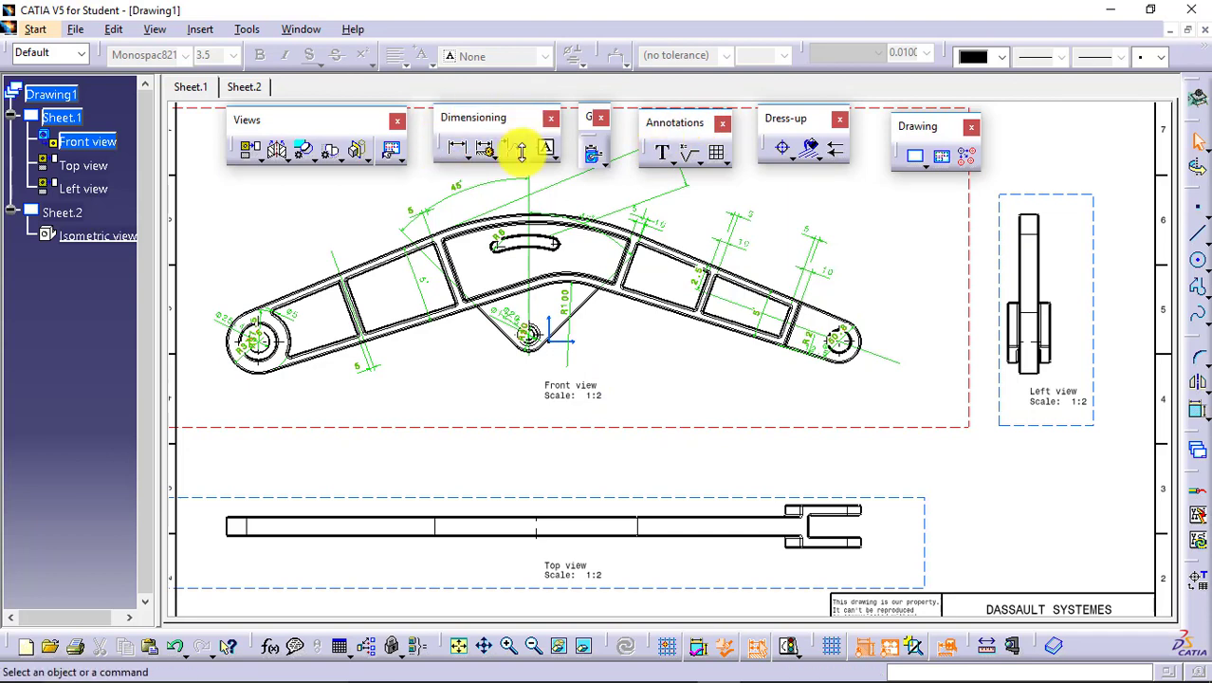
left_click(553, 158)
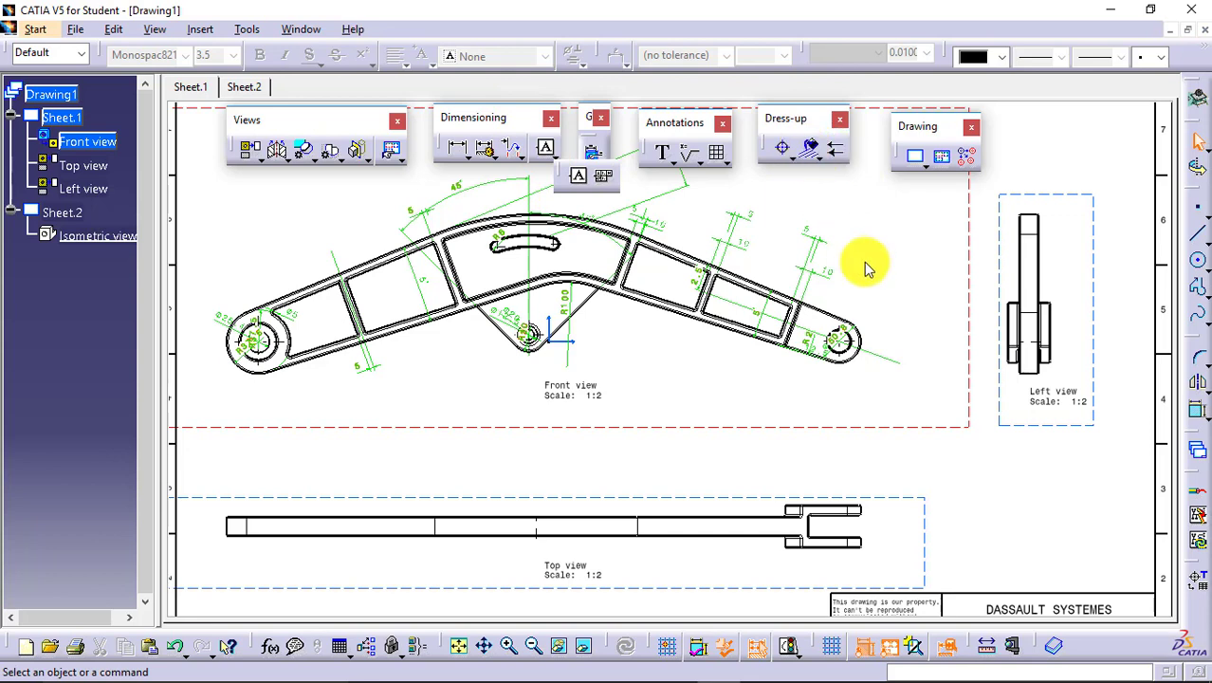
left_click(920, 310)
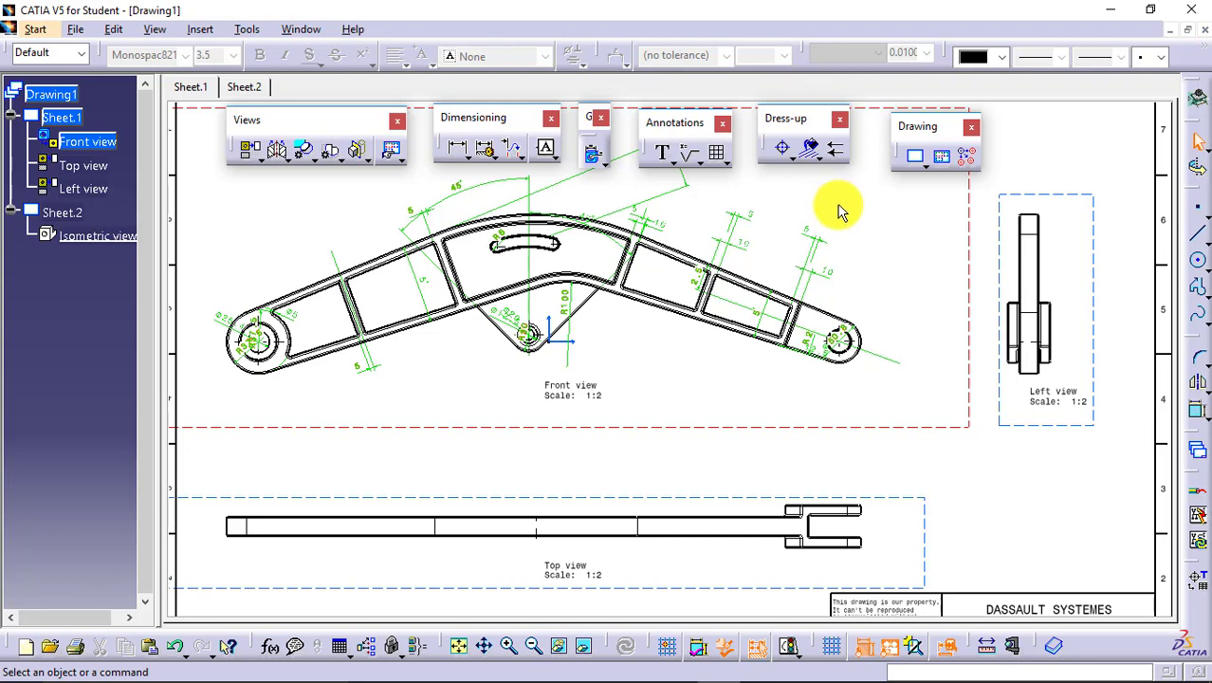
Detach the set of text annotation commands so it floats beside the drawing.
left_click(669, 159)
mouse_move(679, 185)
left_mouse_down()
mouse_move(682, 176)
mouse_move(739, 203)
mouse_move(808, 189)
left_mouse_up()
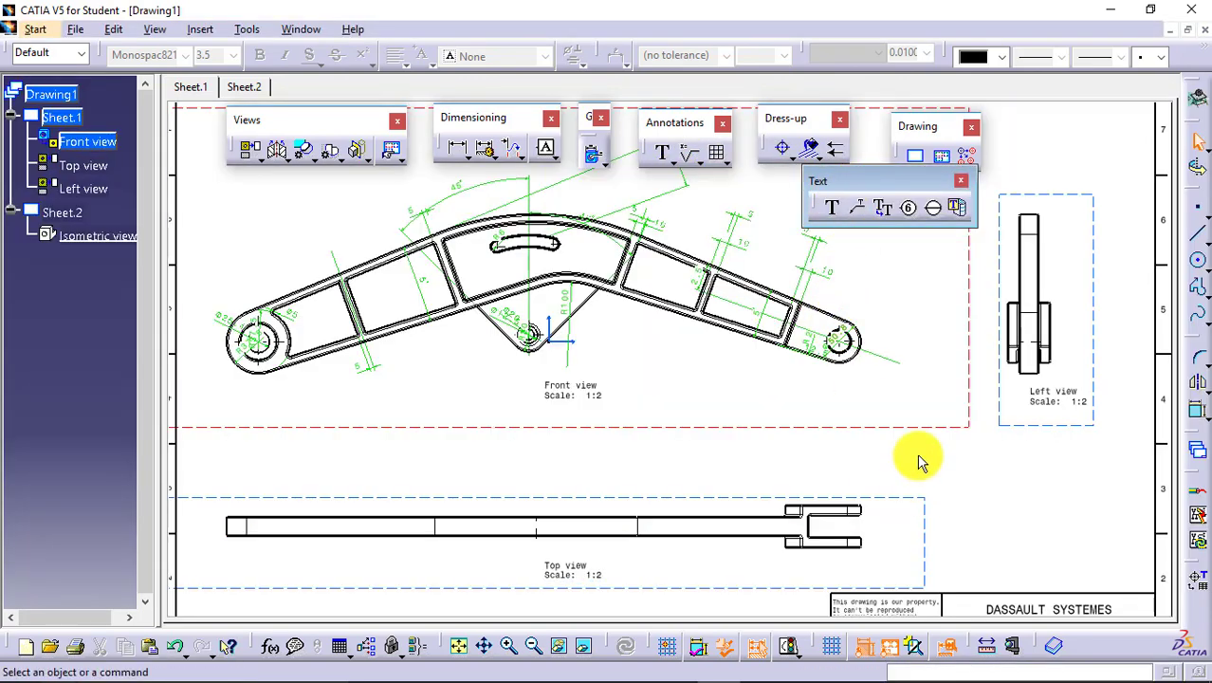
left_click(833, 212)
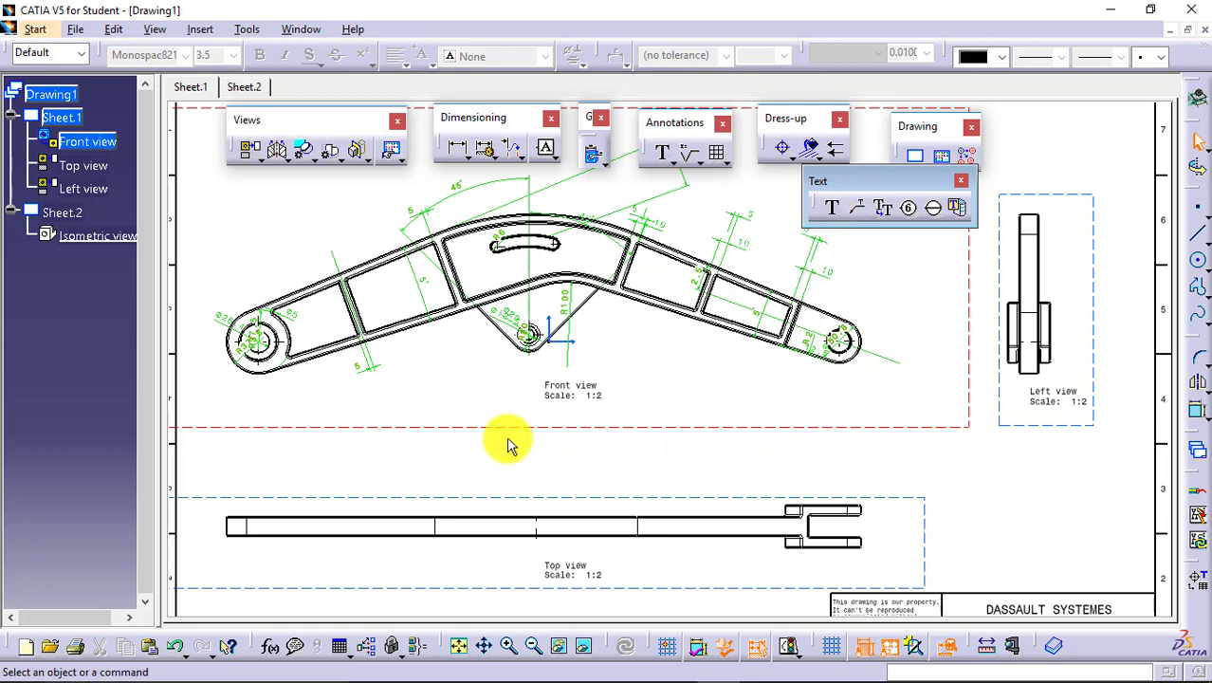
Make Sheet.1 itself active instead of the front view and expand its branch in the tree.
left_click(77, 116)
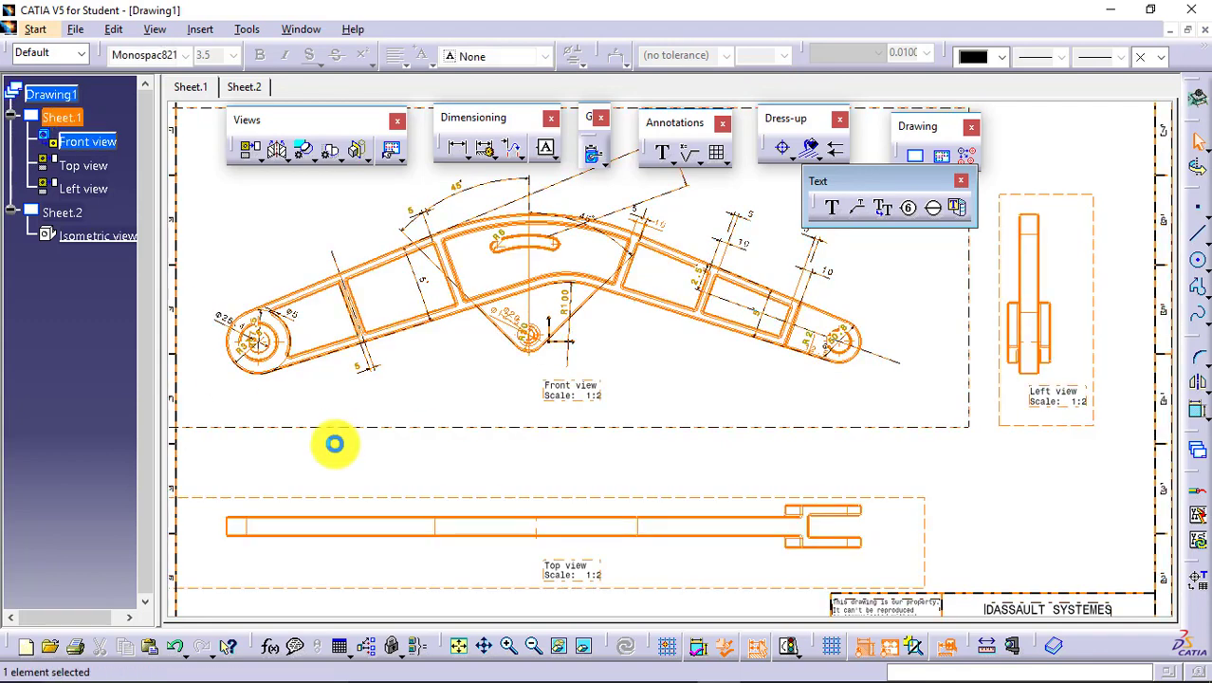
left_click(377, 473)
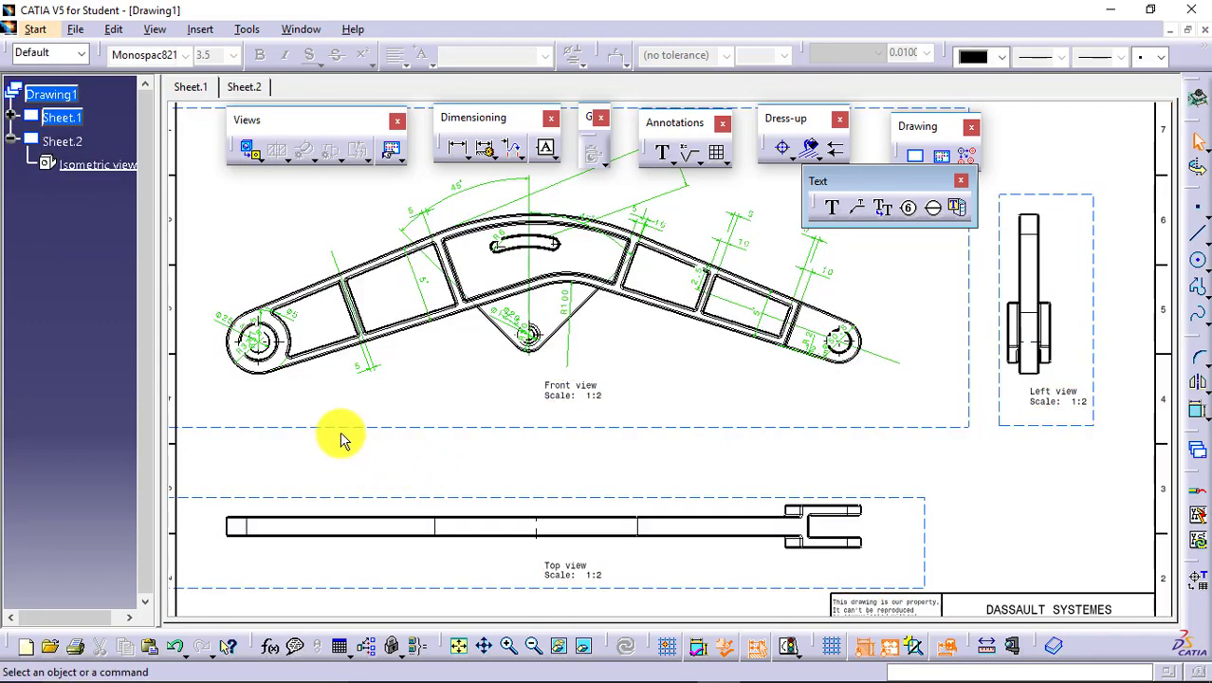
left_click(10, 116)
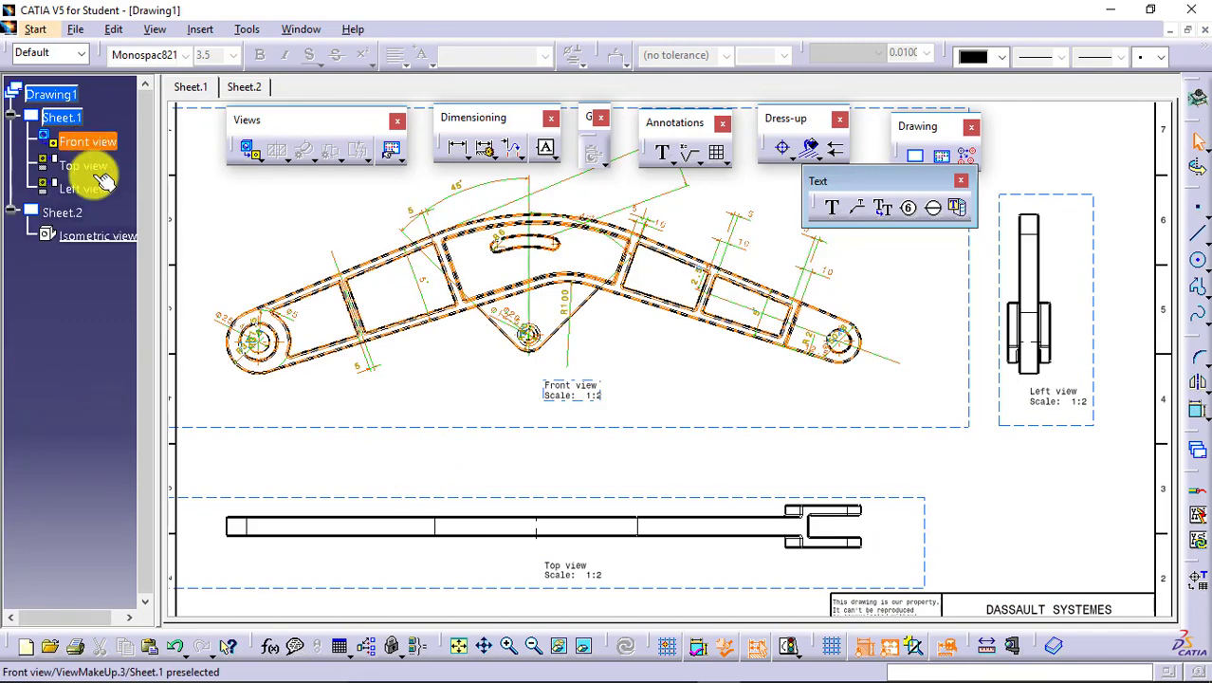
Add the text note "All dimensions are in mm." to the sheet, above the forked end of the top view.
left_click(832, 208)
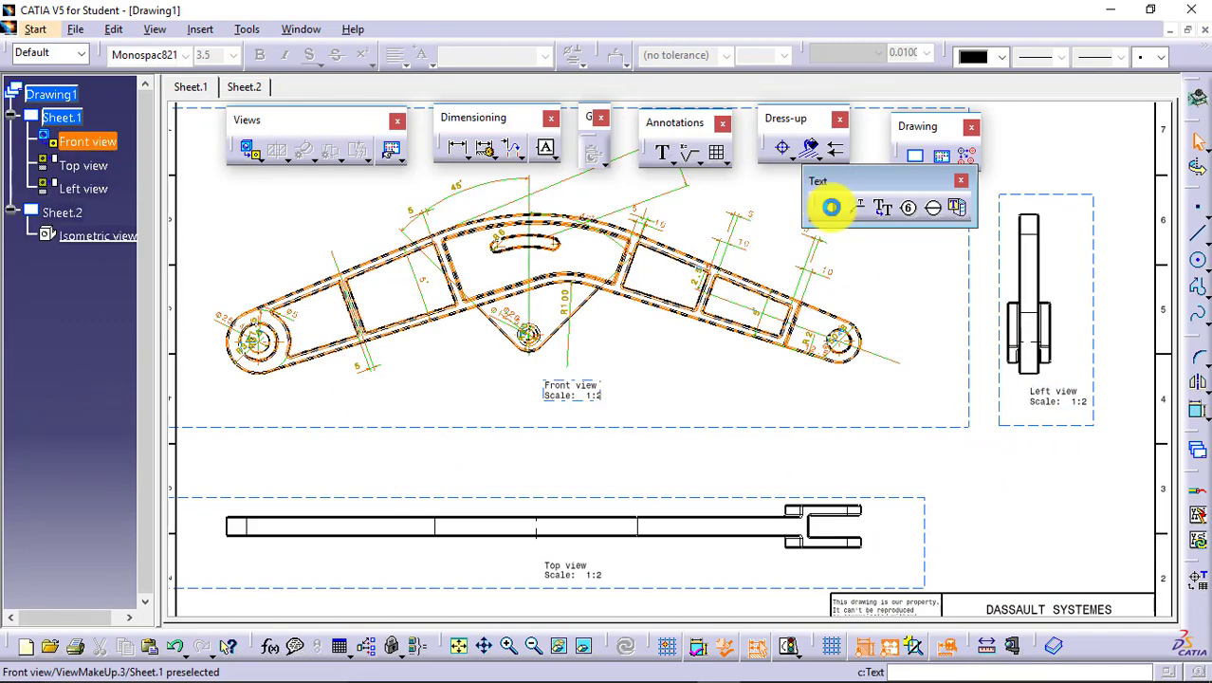
left_click(844, 479)
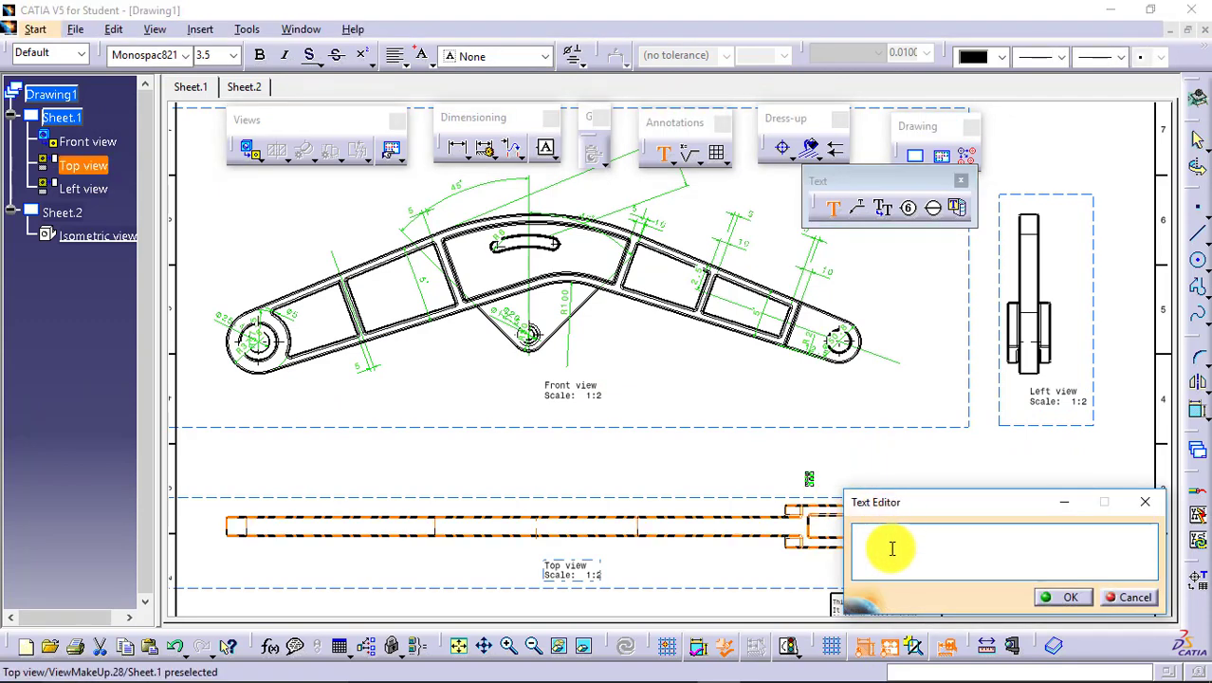
type("A")
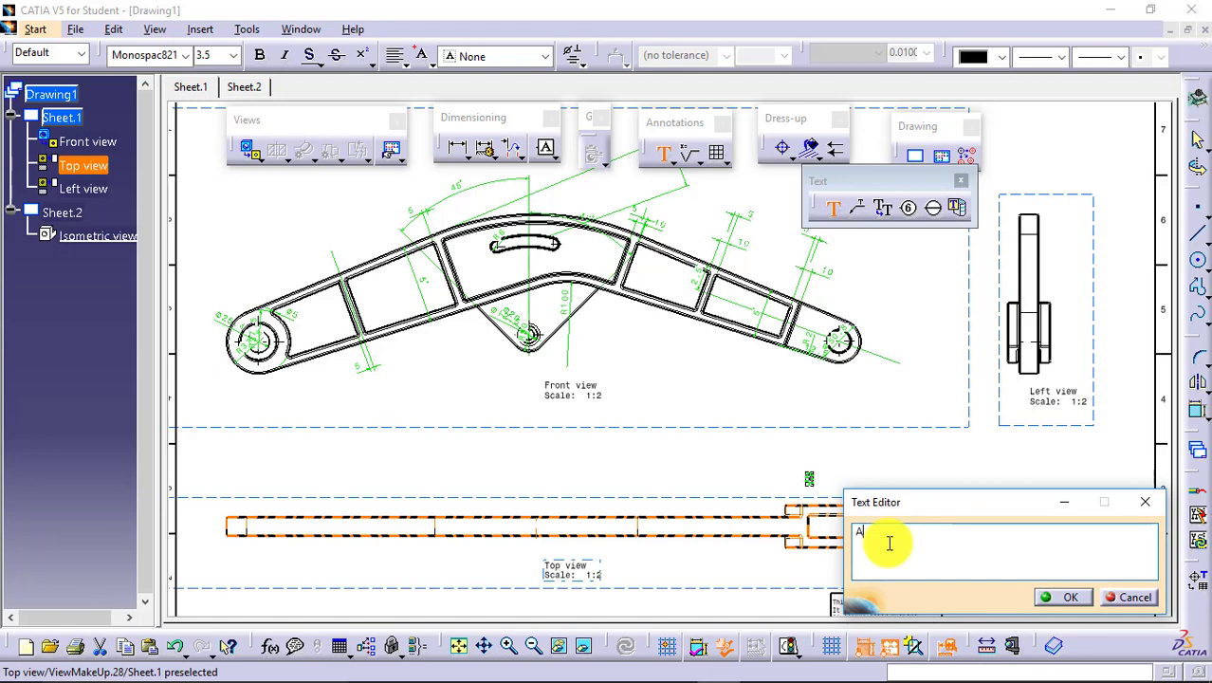
type("ll dimensions")
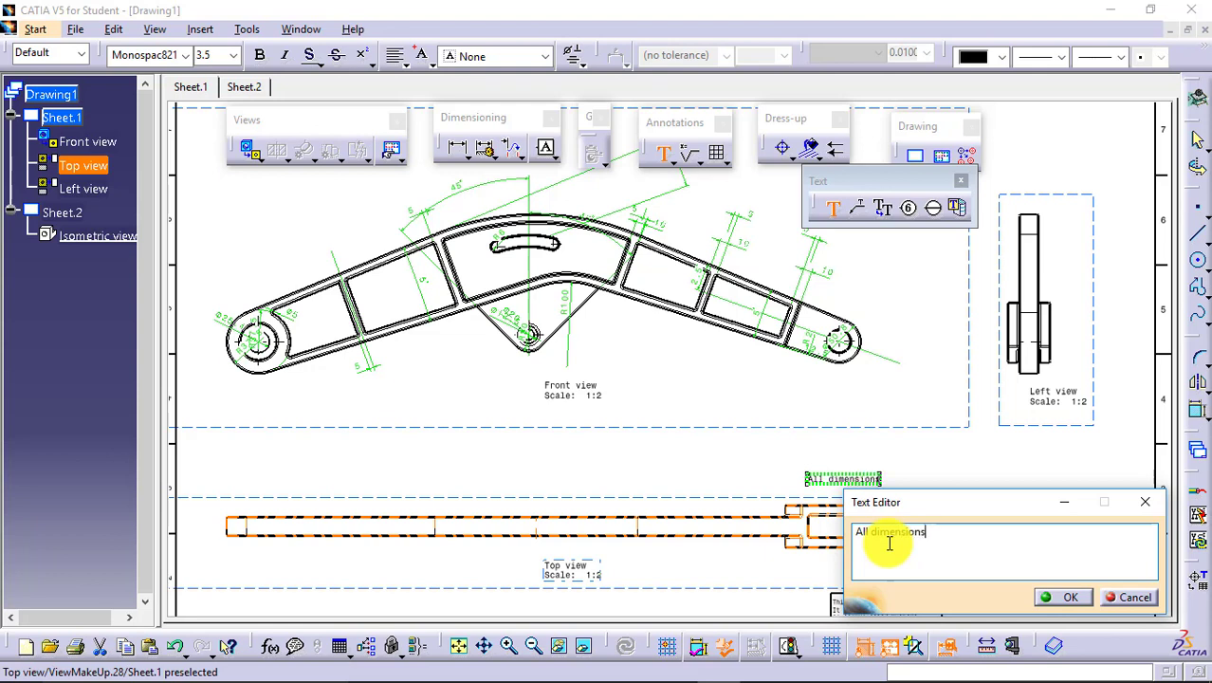
type(" are in ")
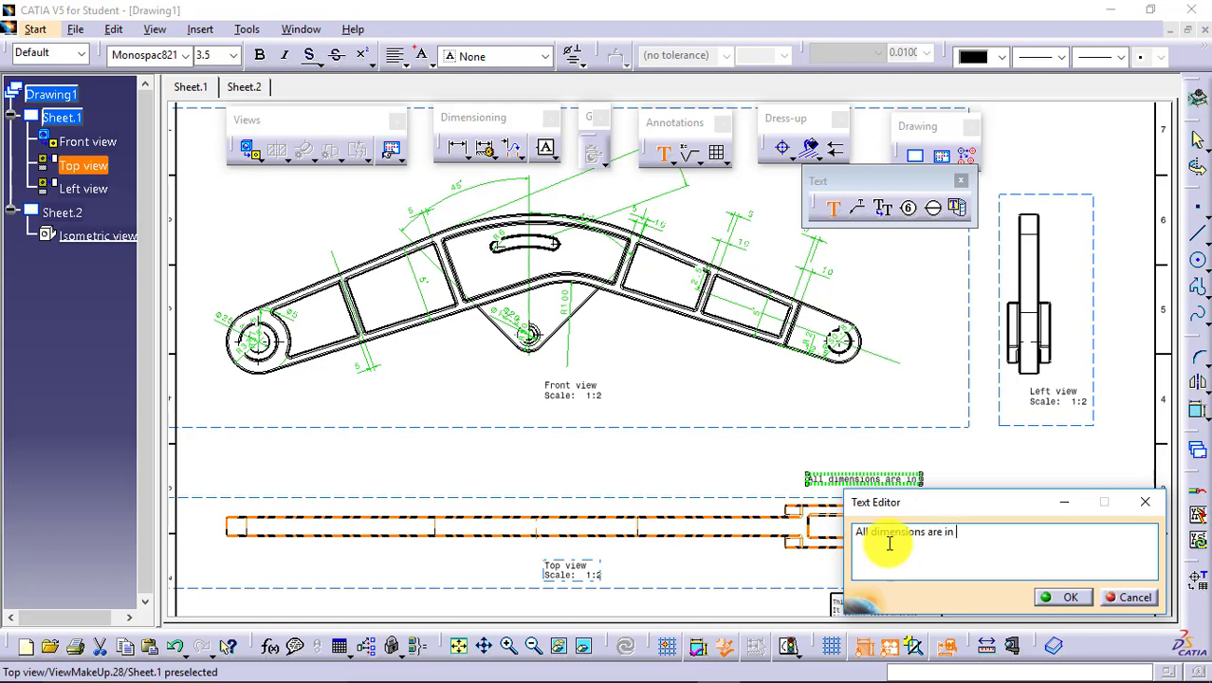
type("mm.")
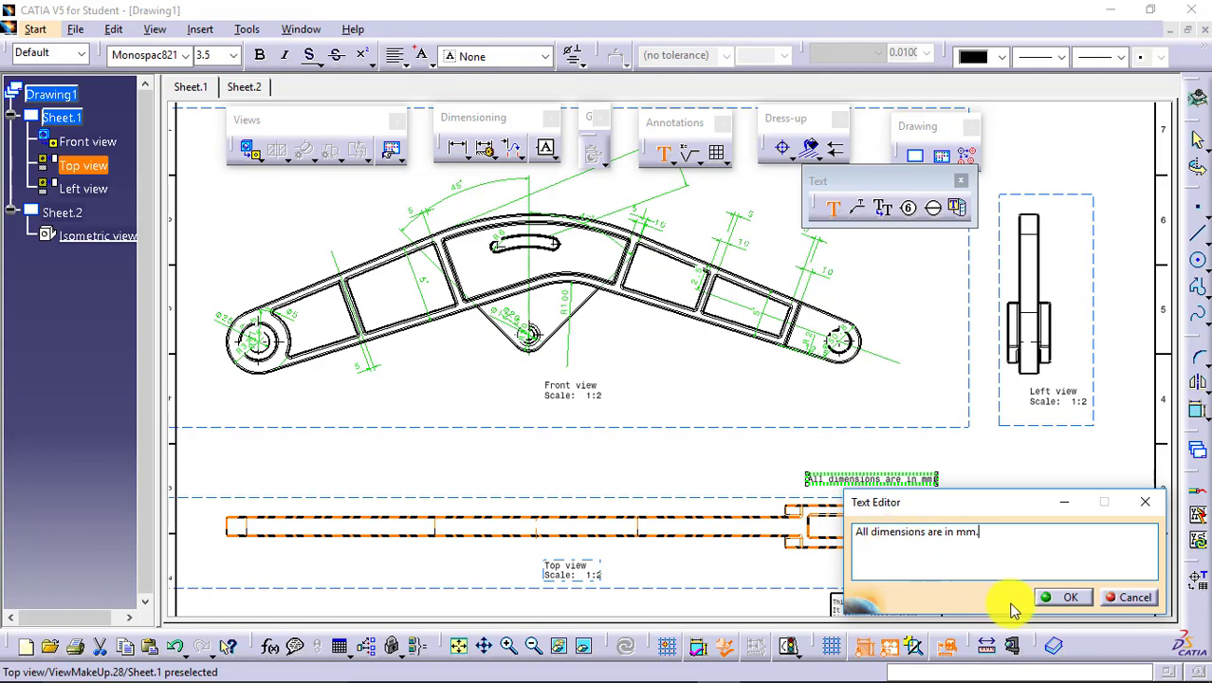
left_click(1065, 597)
left_click(1026, 465)
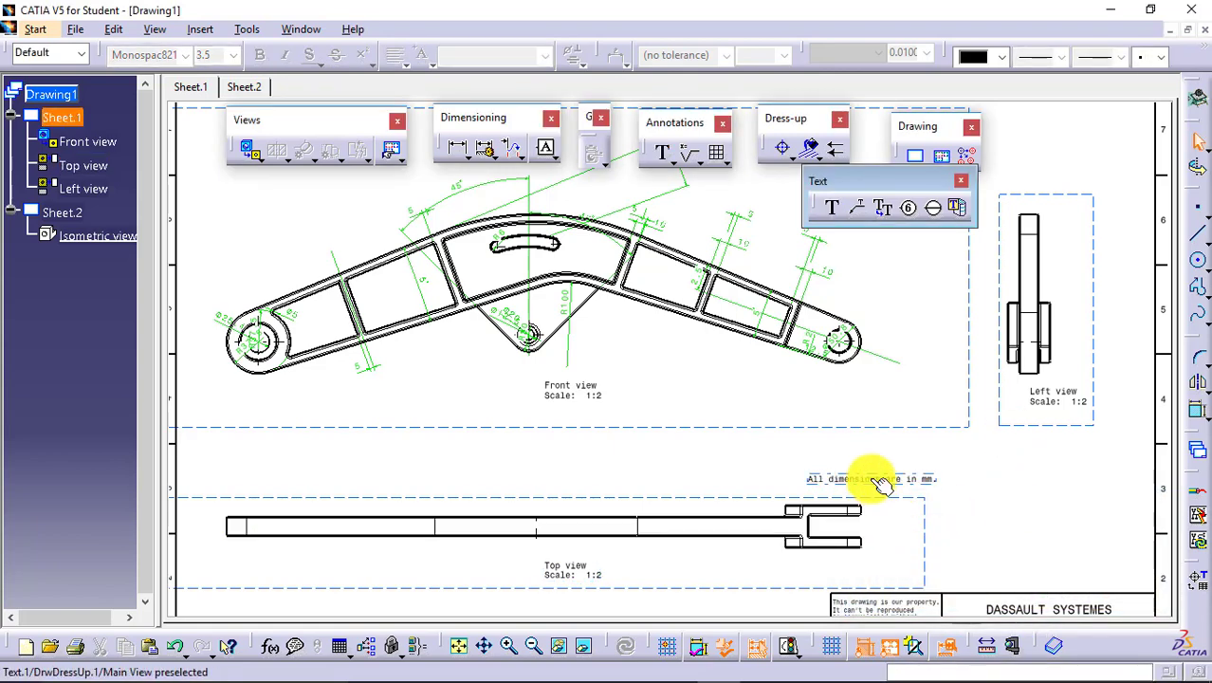
Move the "All dimensions are in mm." note to just above the title block.
left_click(882, 479)
left_click_drag(882, 479, 1069, 577)
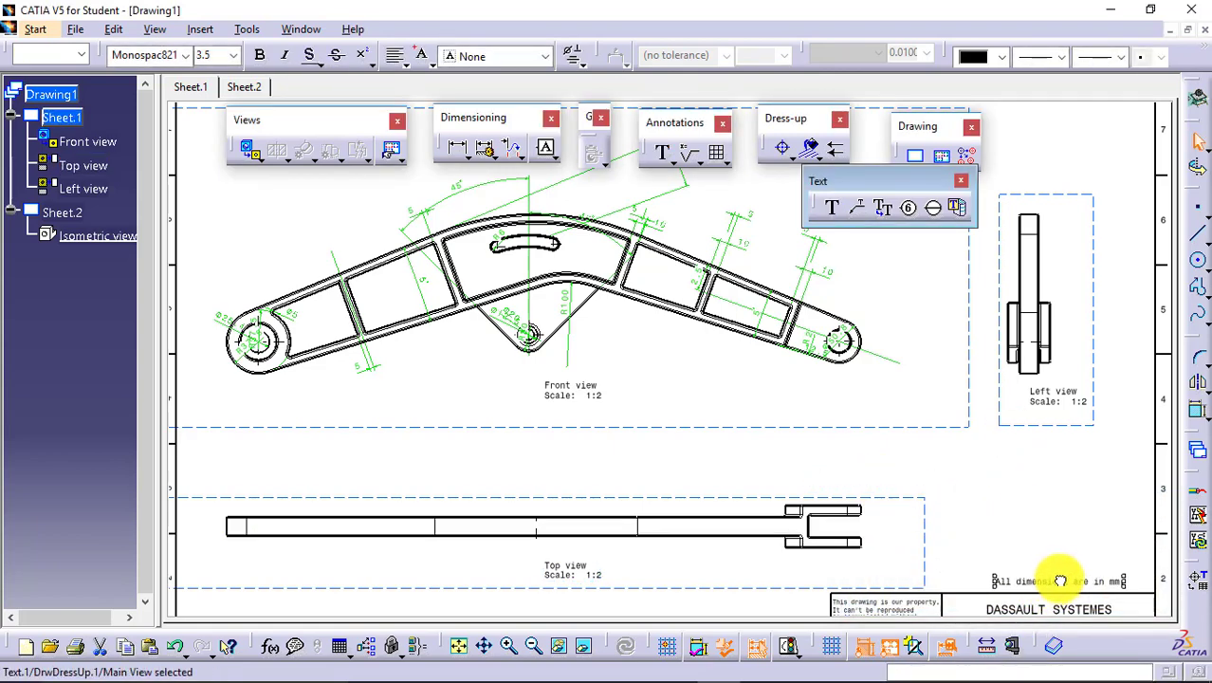
left_click(1041, 496)
Examine the font and text properties of the "All dimensions are in mm." note.
left_click(1051, 576)
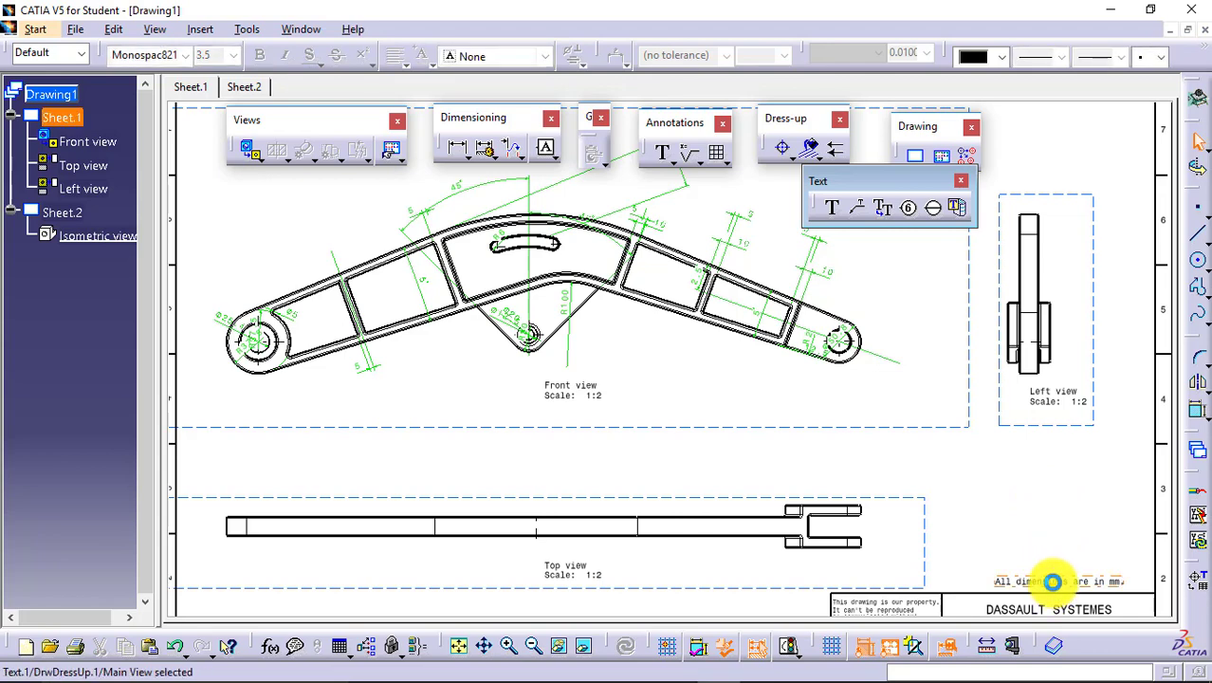
right_click(1050, 577)
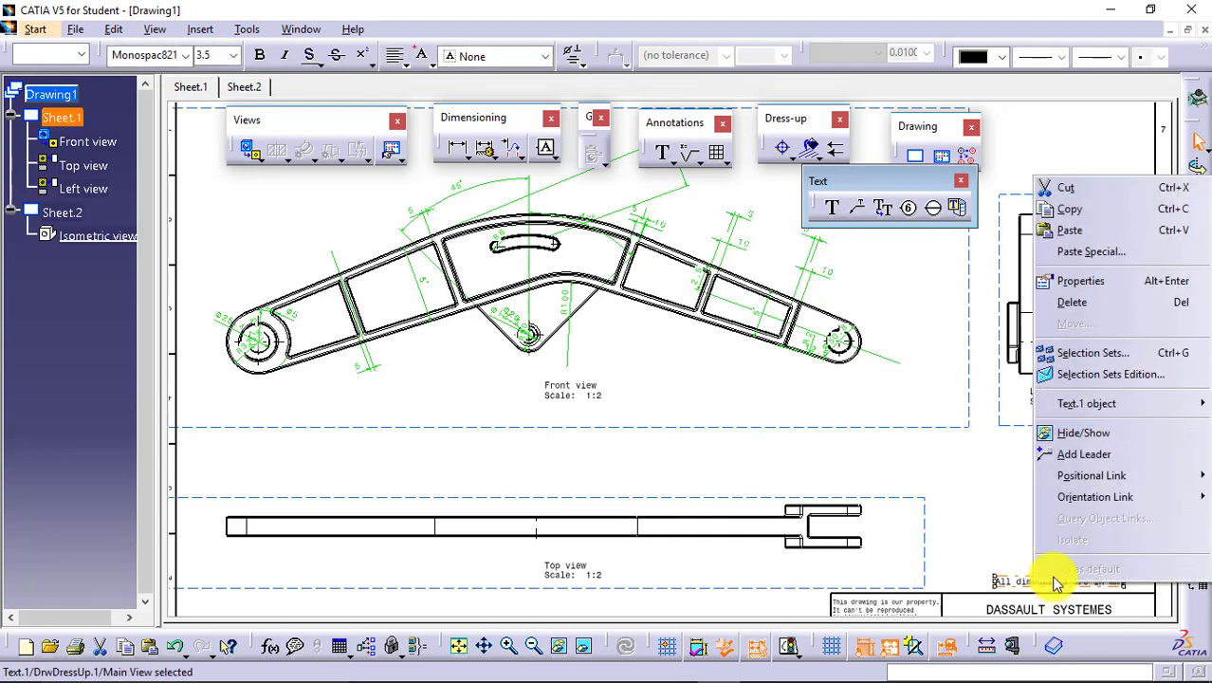
left_click(1072, 283)
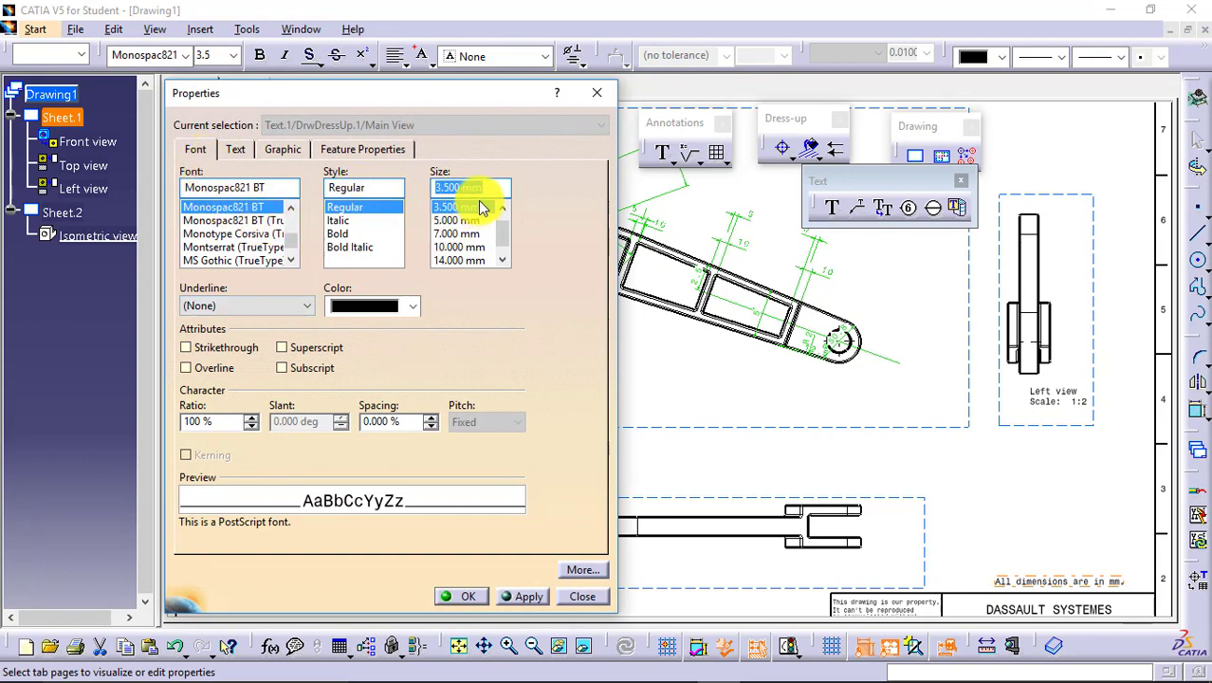
left_click(234, 149)
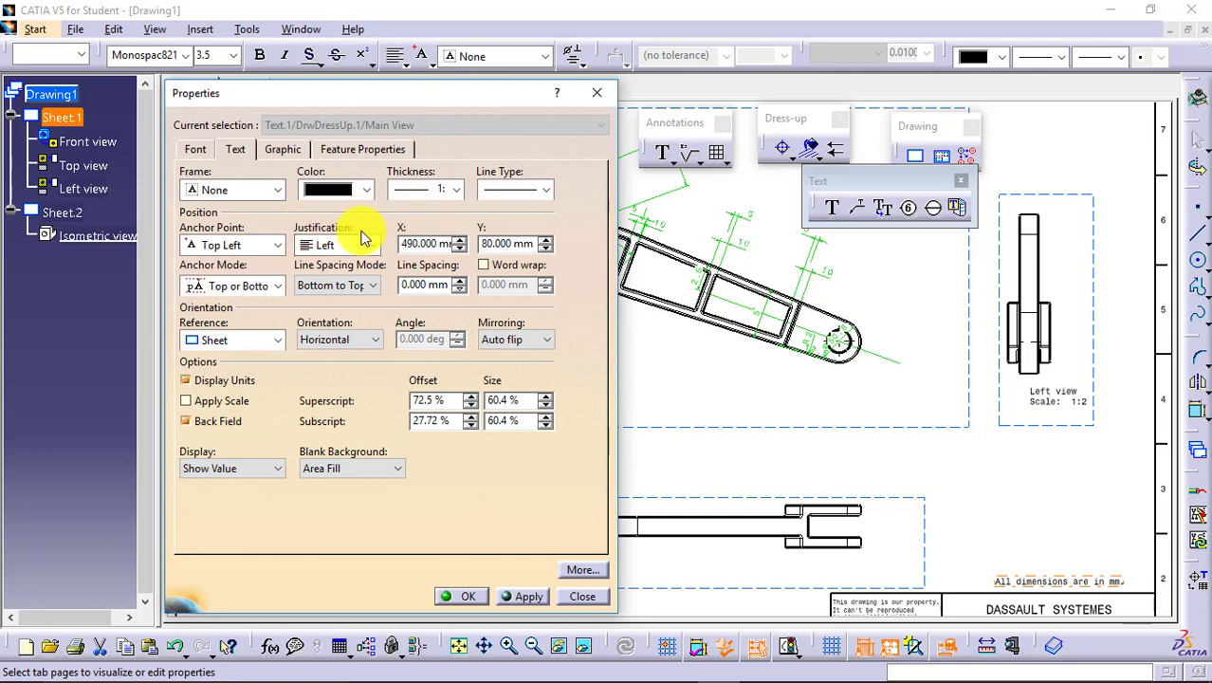
left_click(468, 596)
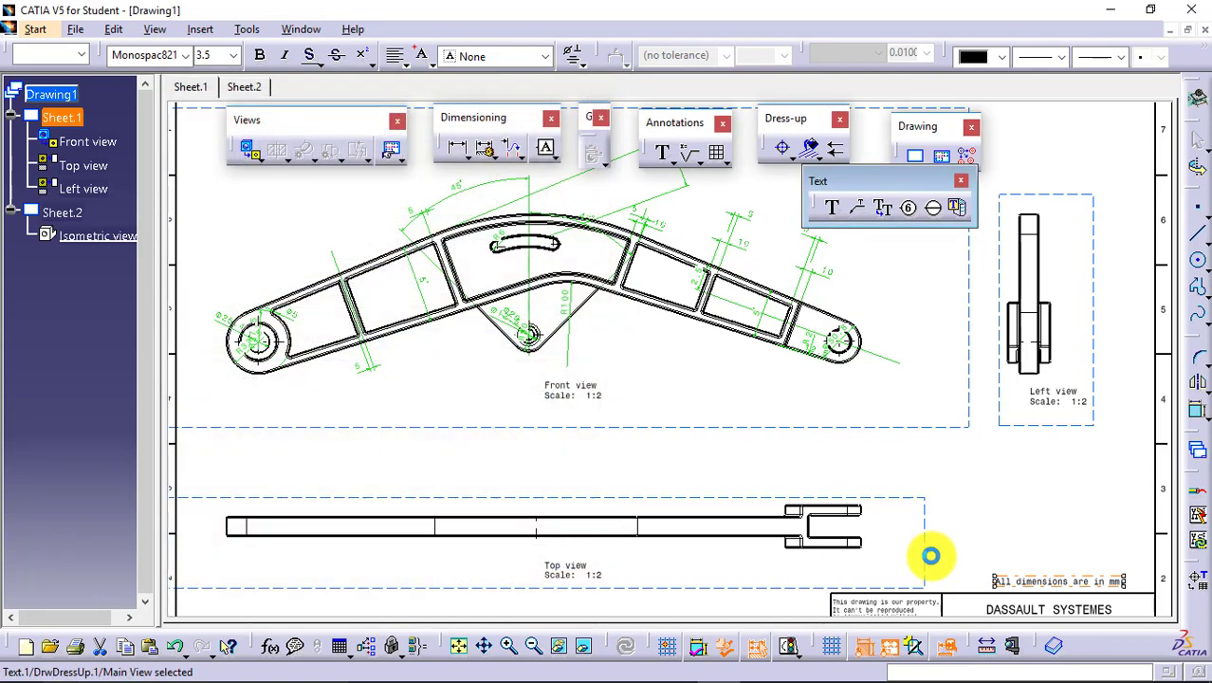
left_click(952, 495)
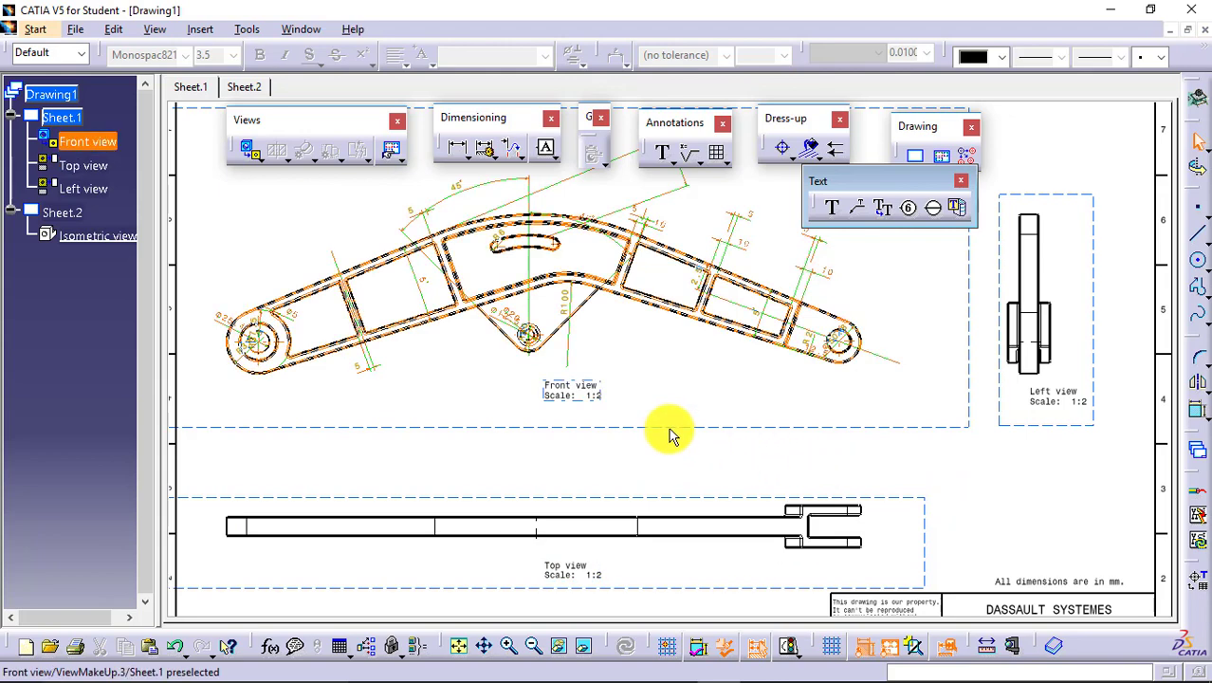
Make the front view the active view.
left_click(690, 457)
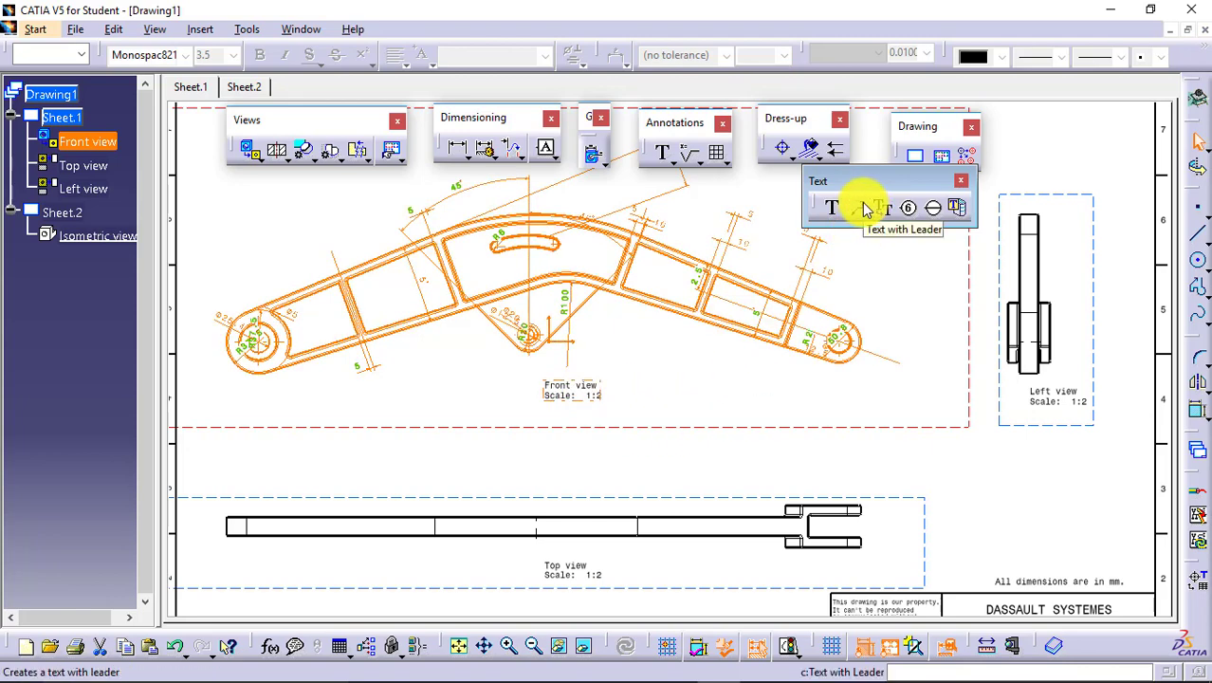
left_click(866, 209)
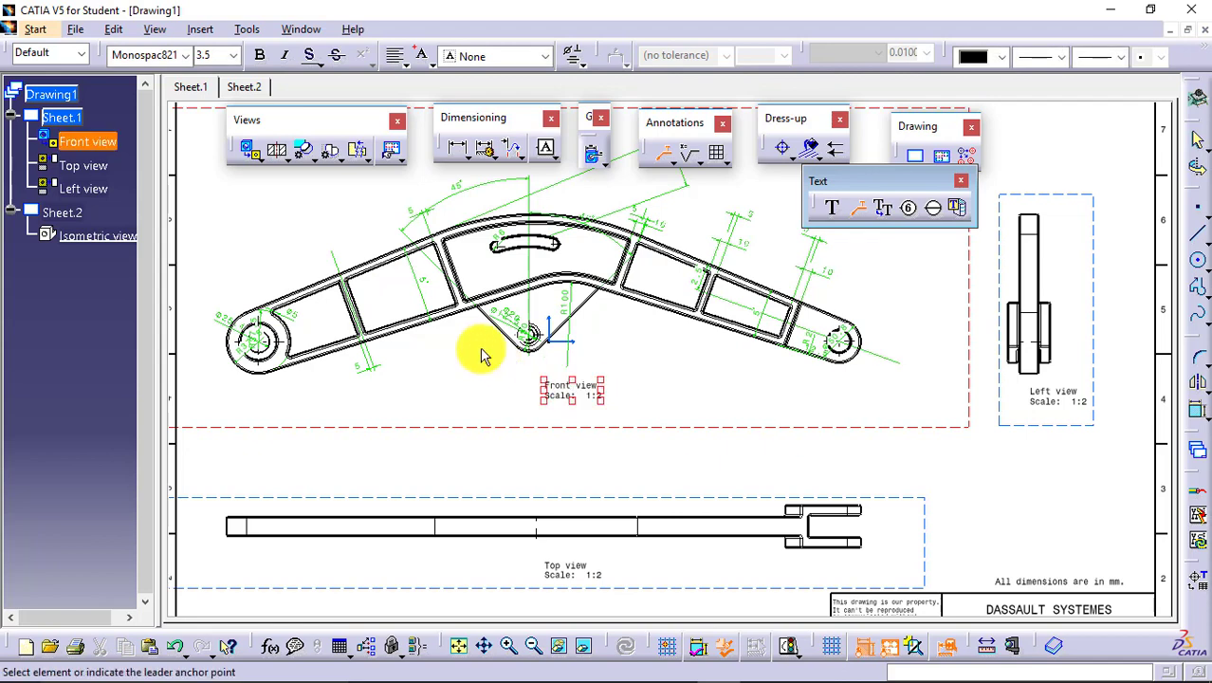
left_click(613, 398)
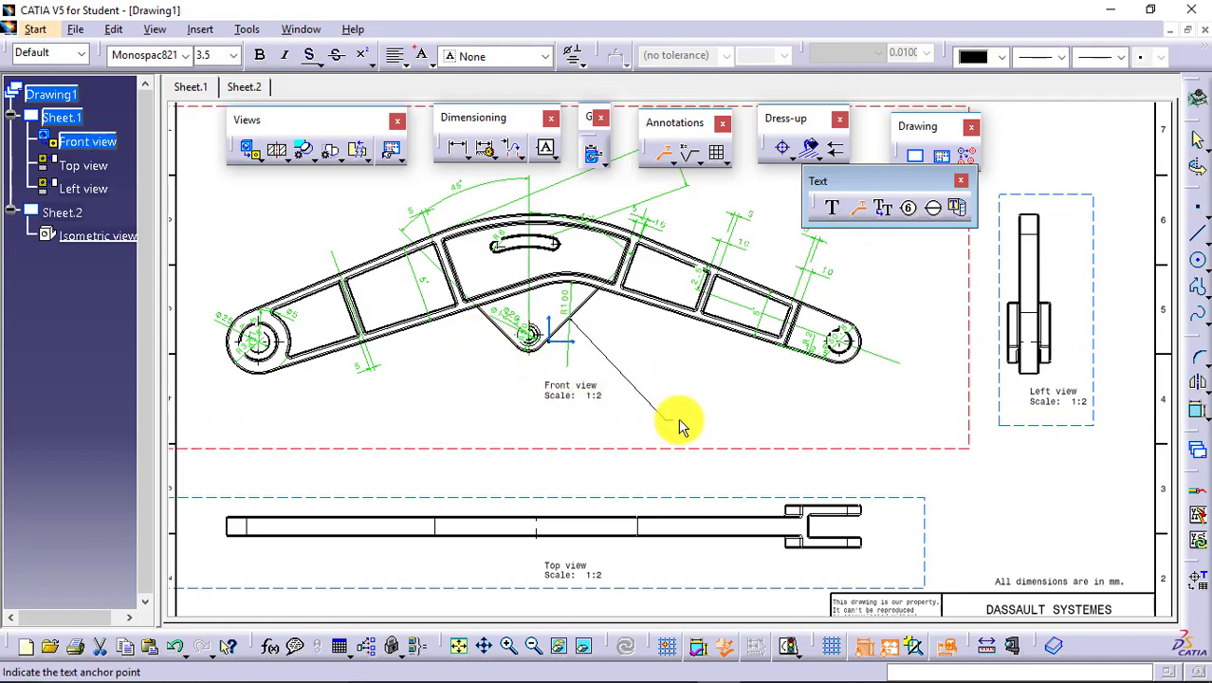
left_click(685, 454)
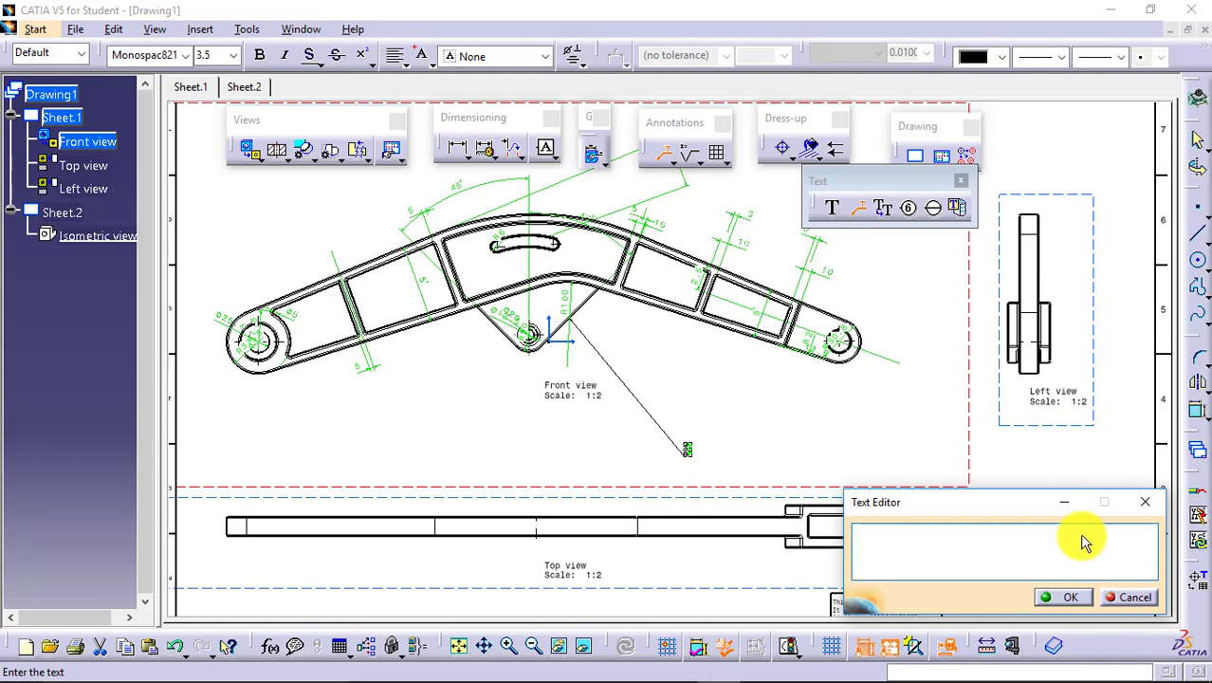
left_click(1133, 600)
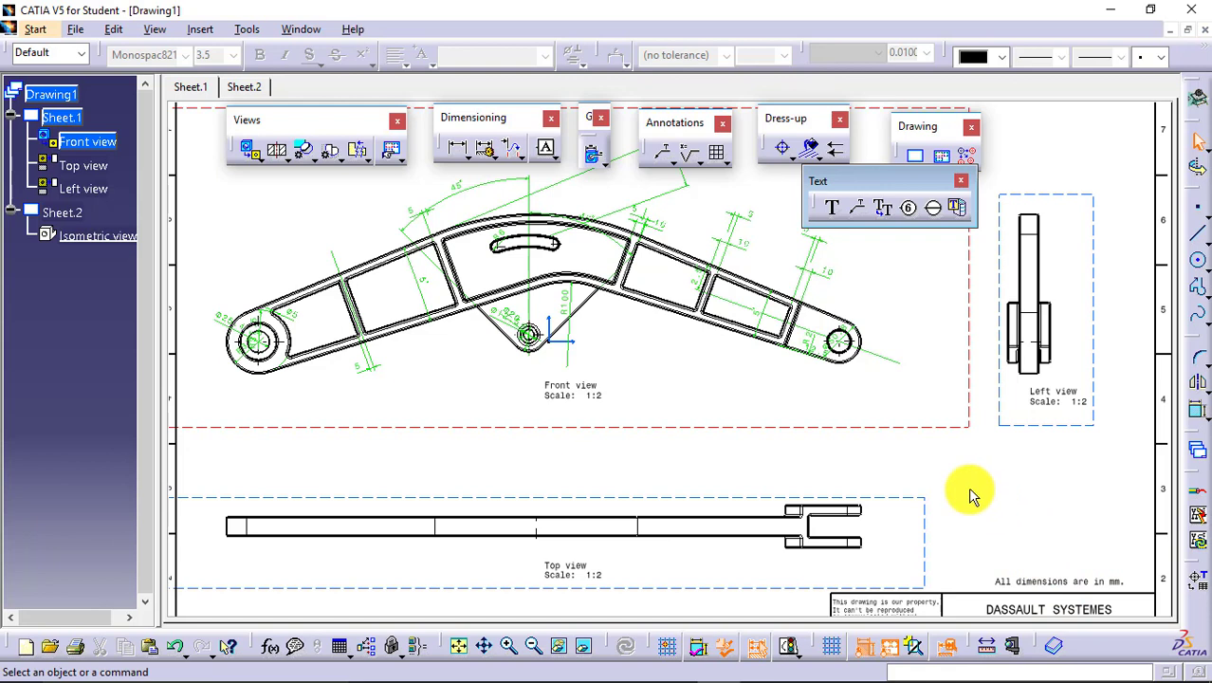
left_click(1091, 581)
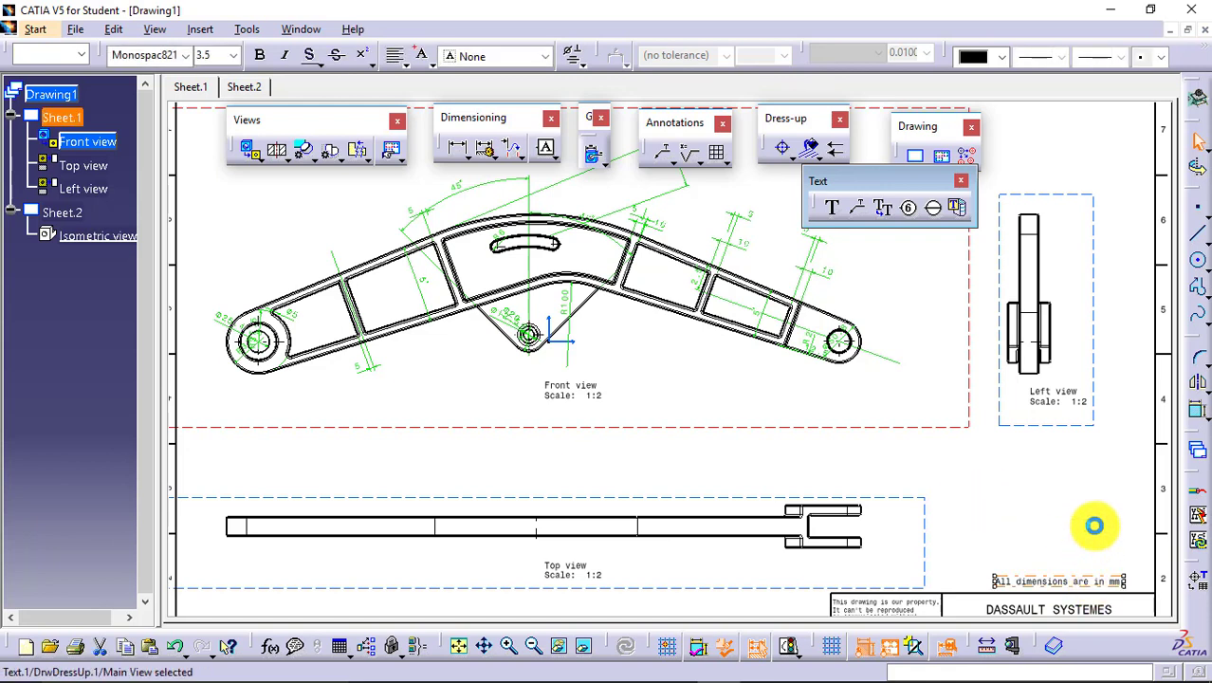
left_click(1095, 525)
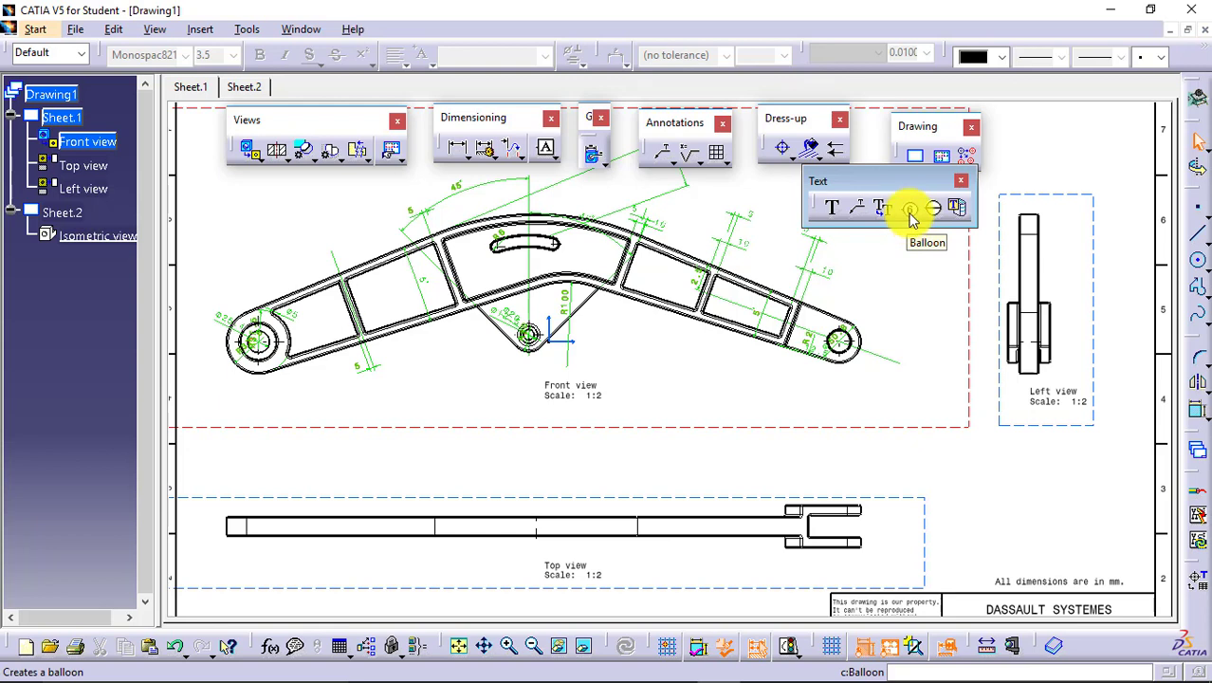
Attach a balloon numbered 1 to the lower edge of the arm's forked side in the front view, placed below the part.
left_click(911, 212)
left_click(696, 318)
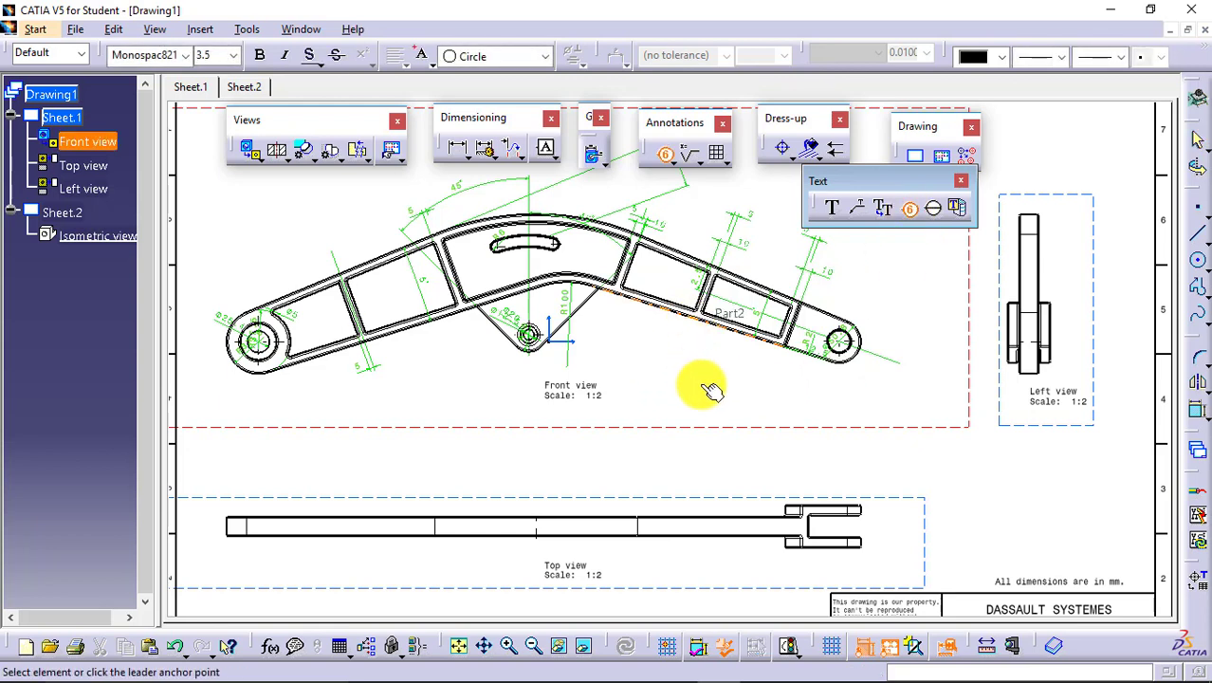
left_click(715, 382)
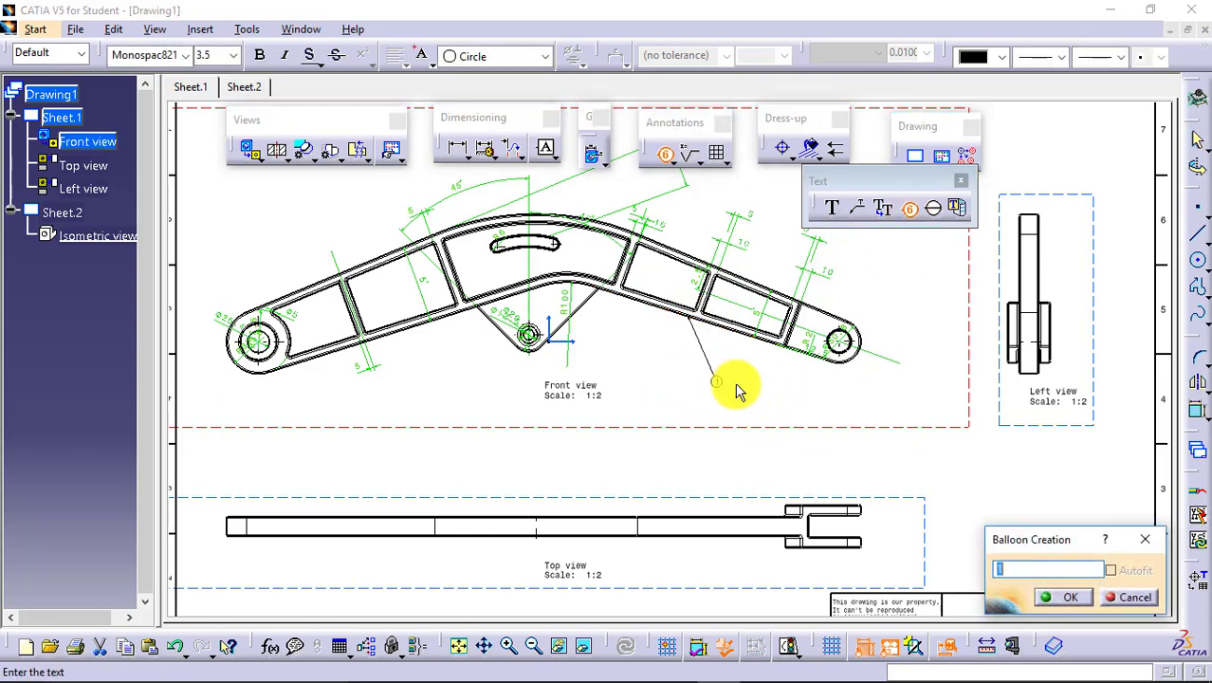
left_click(1061, 597)
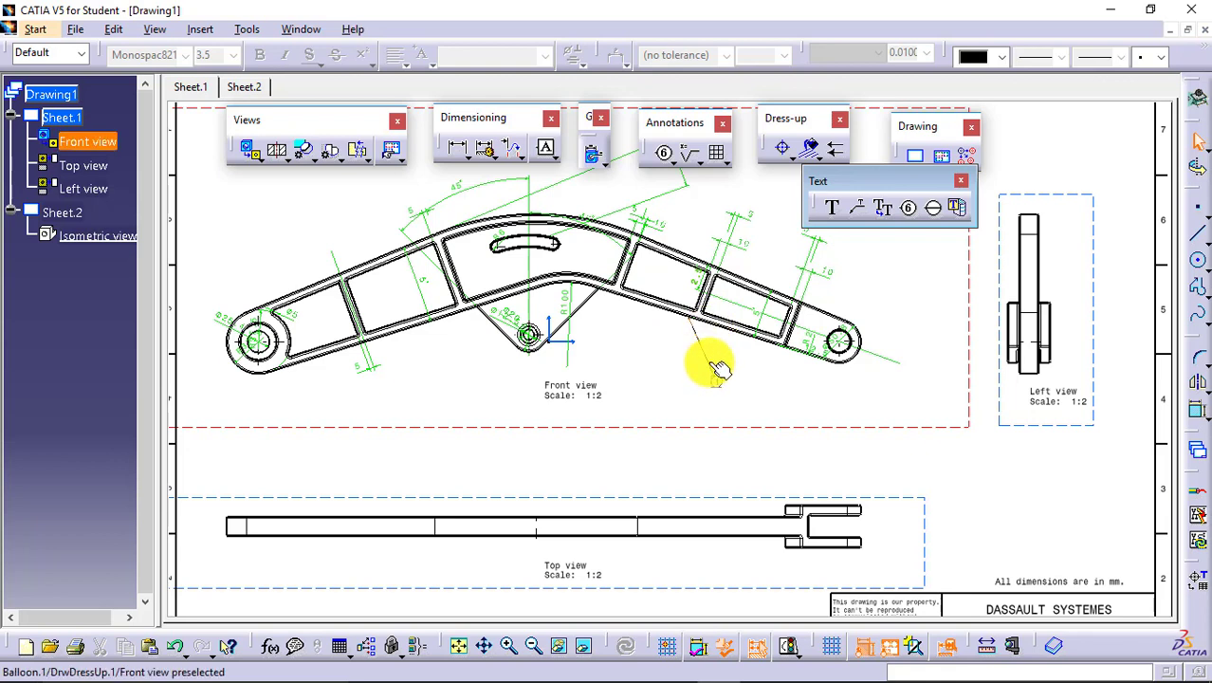
Attach datum target A1 to the same lower edge in the front view, placed below and beyond balloon 1.
left_click(937, 209)
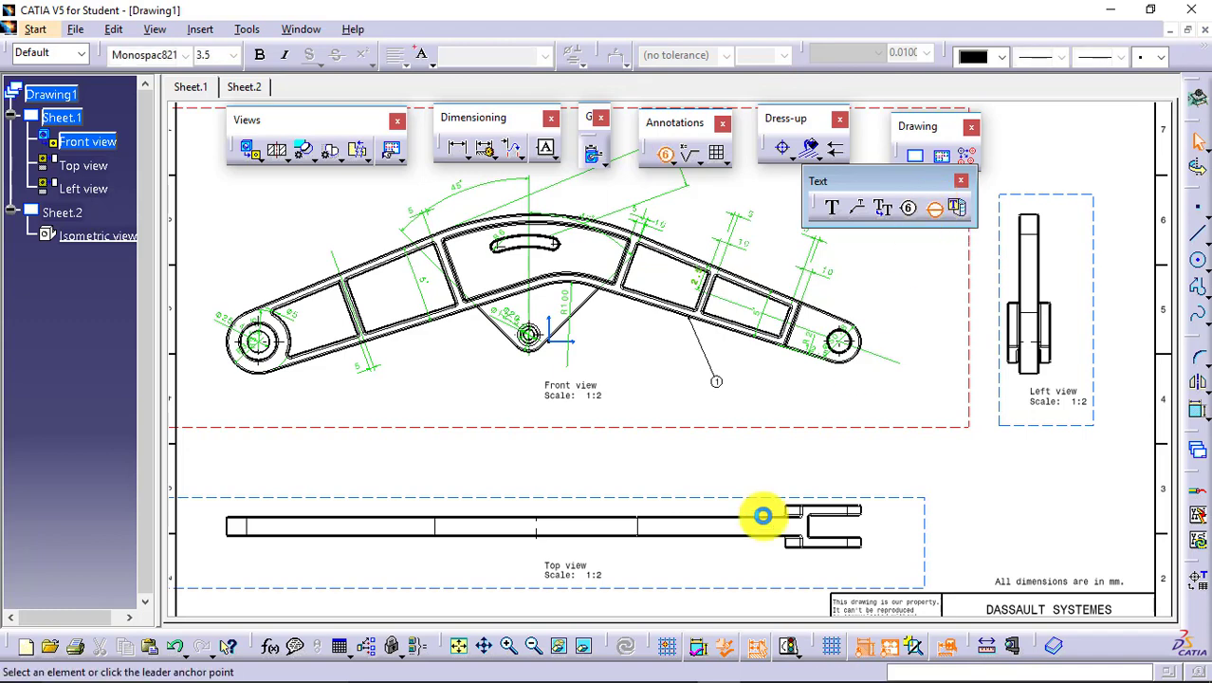
left_click(754, 353)
left_click(793, 420)
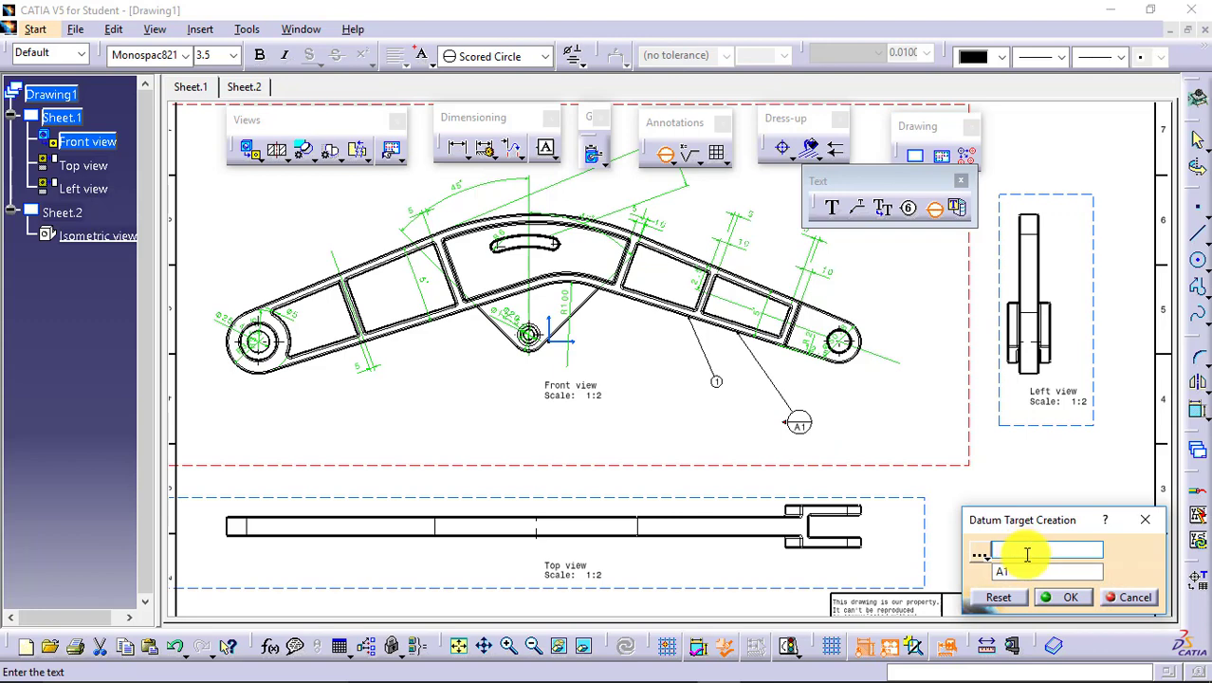
left_click(1071, 596)
left_click(825, 397)
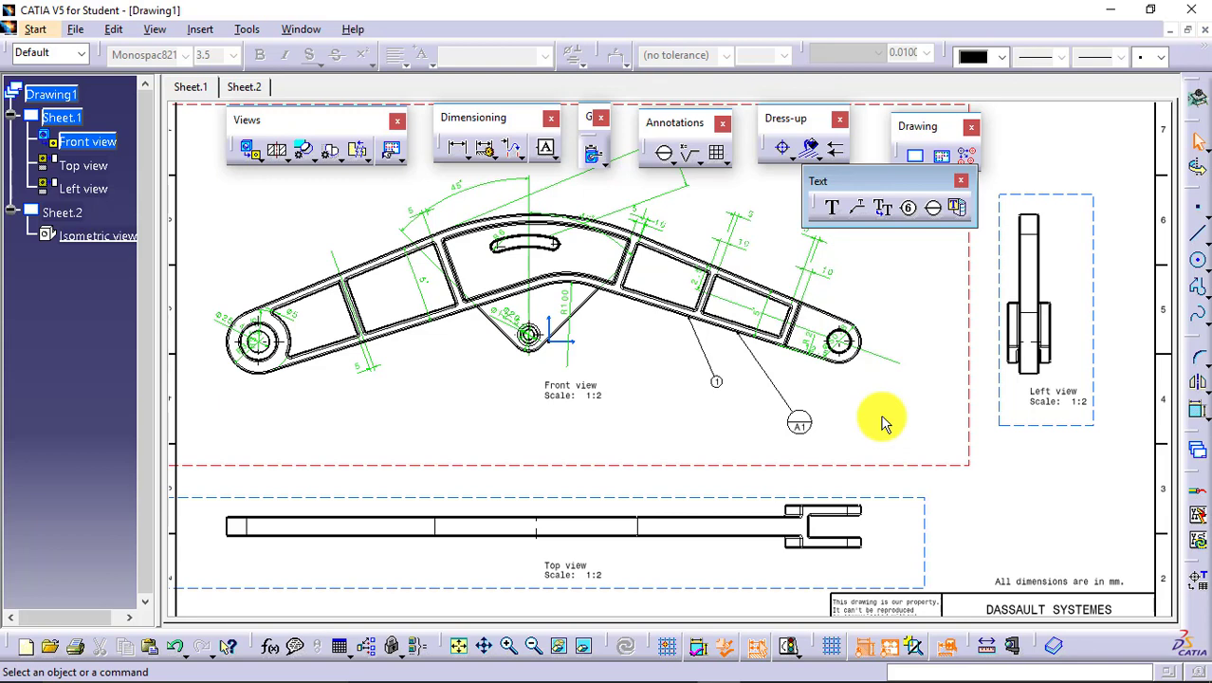
Place a roughness symbol on the long upper edge of the arm in the top view, near the fork.
left_click(703, 159)
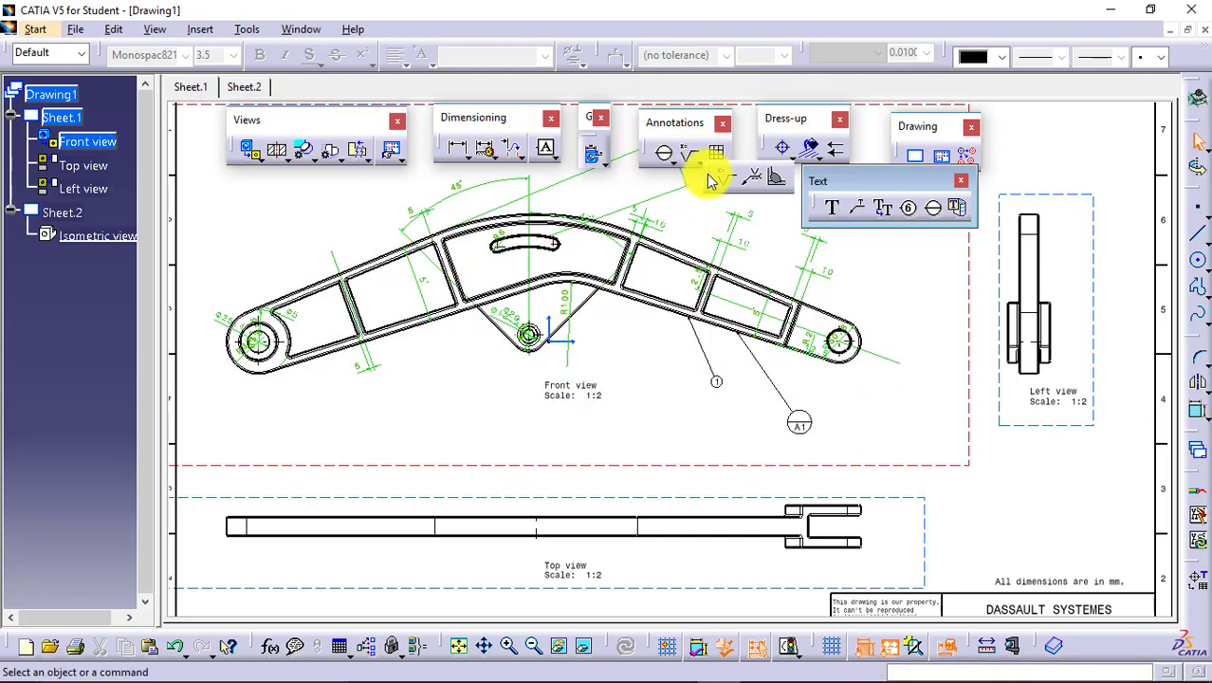
mouse_move(709, 175)
left_mouse_down()
mouse_move(787, 263)
mouse_move(912, 283)
left_mouse_up()
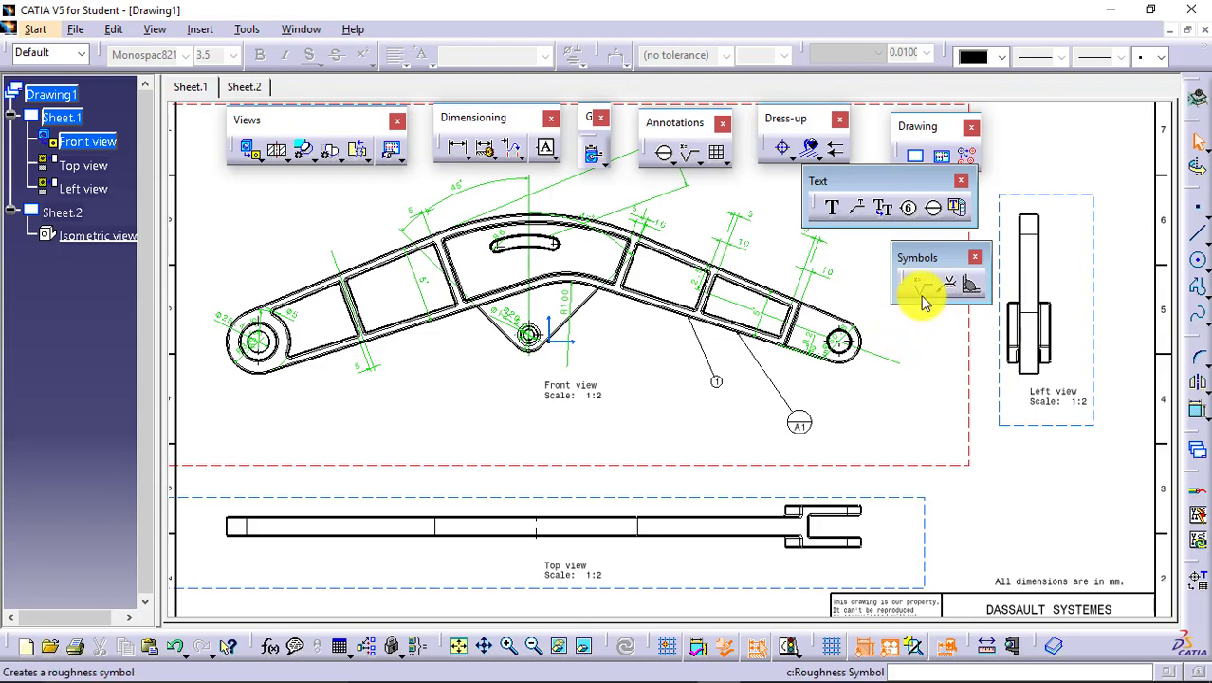
left_click(926, 302)
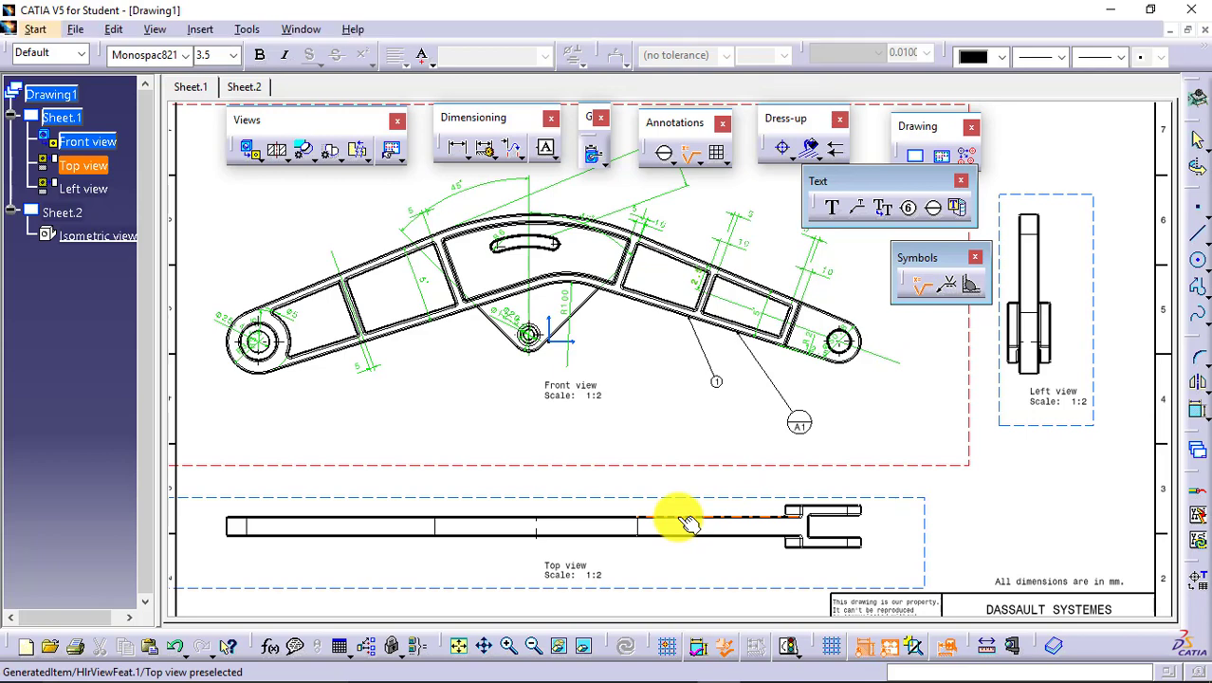
left_click(690, 508)
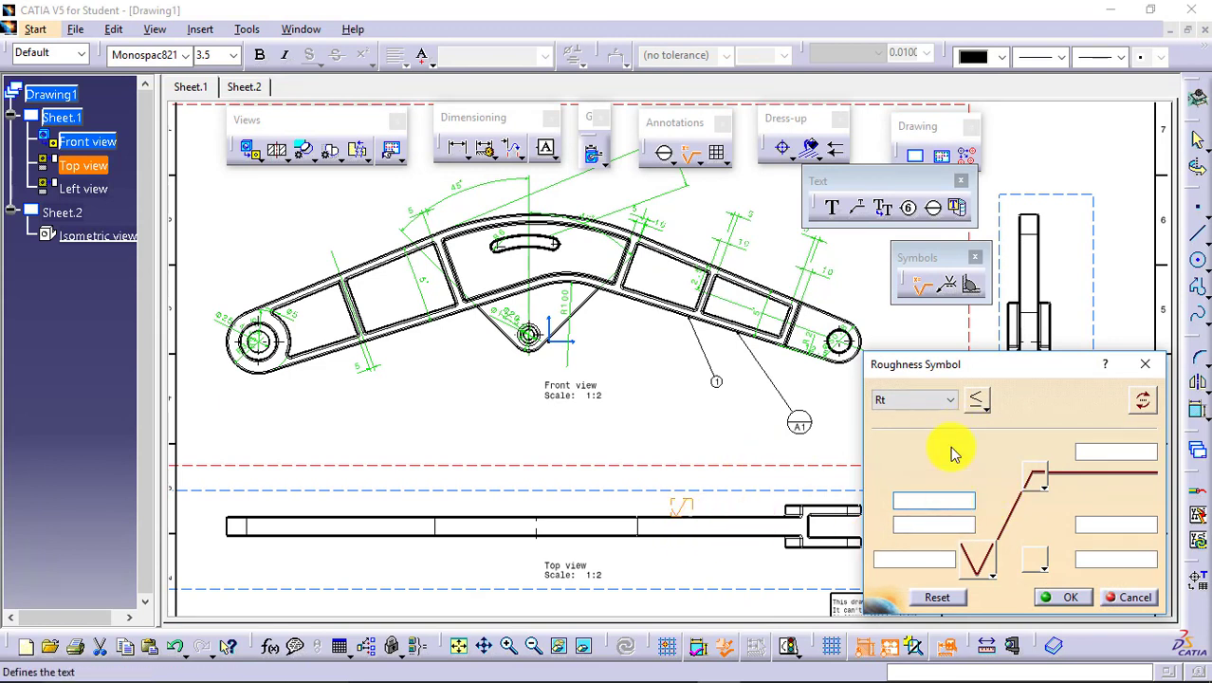
Give the roughness symbol the closed-triangle surface texture and the all-surfaces-around circle.
left_click(990, 572)
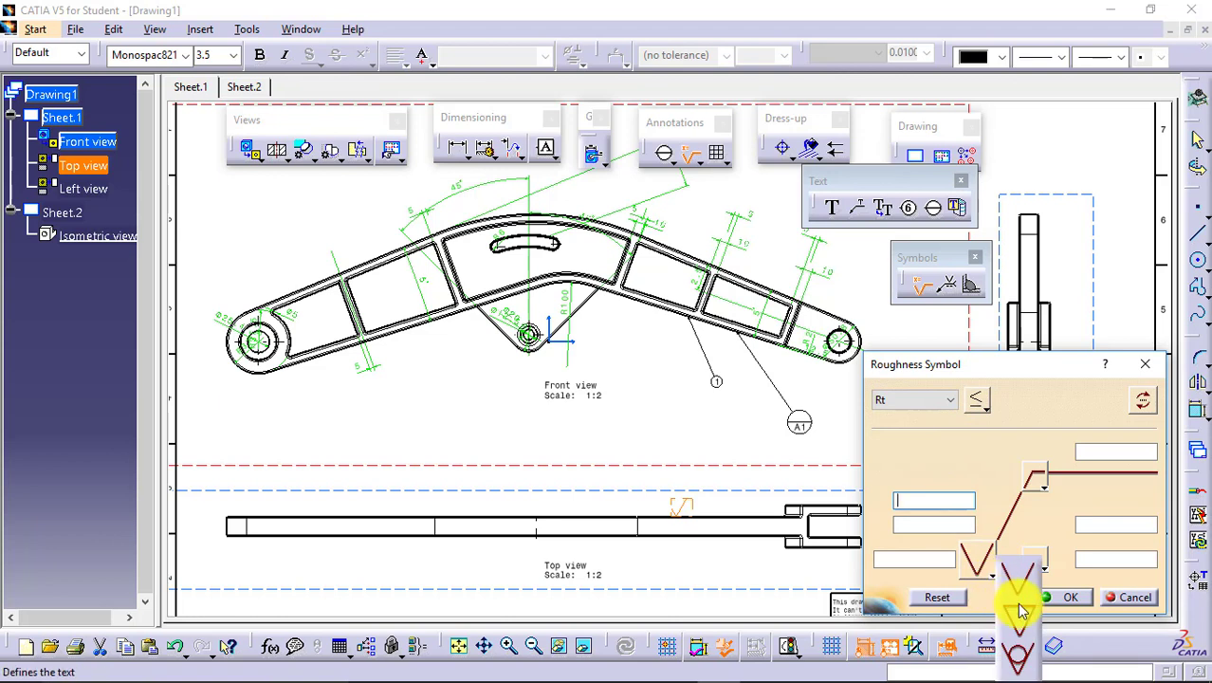
left_click(1020, 614)
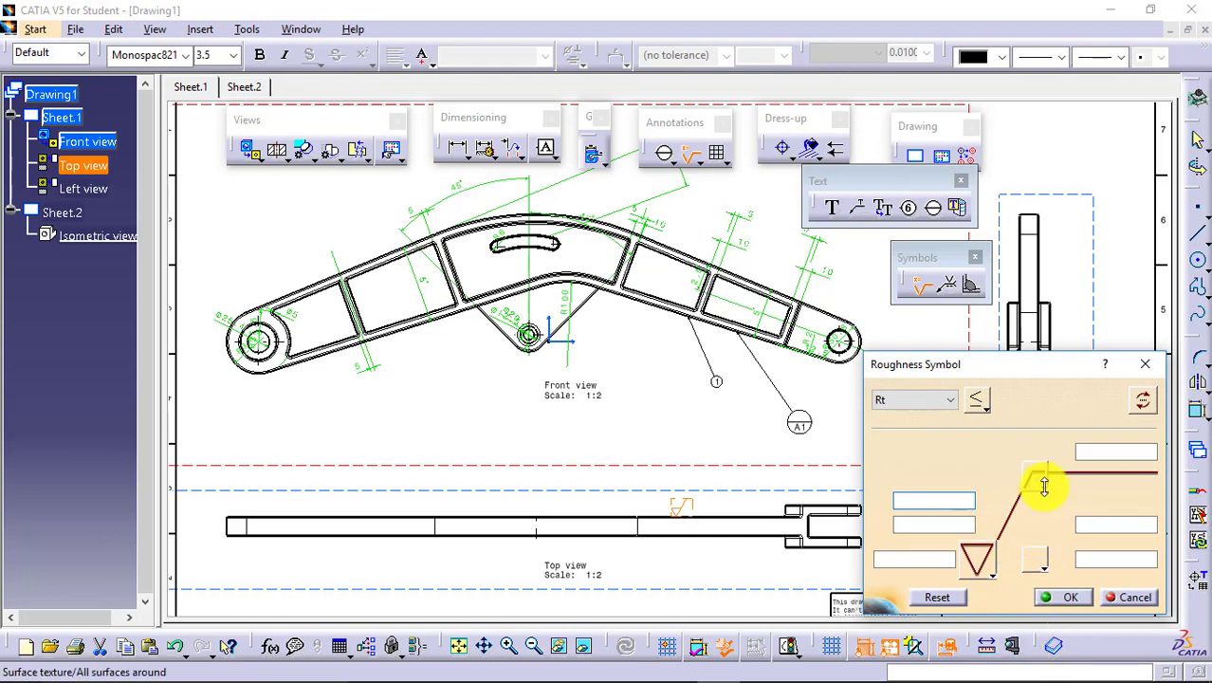
left_click(1044, 487)
left_click(1075, 607)
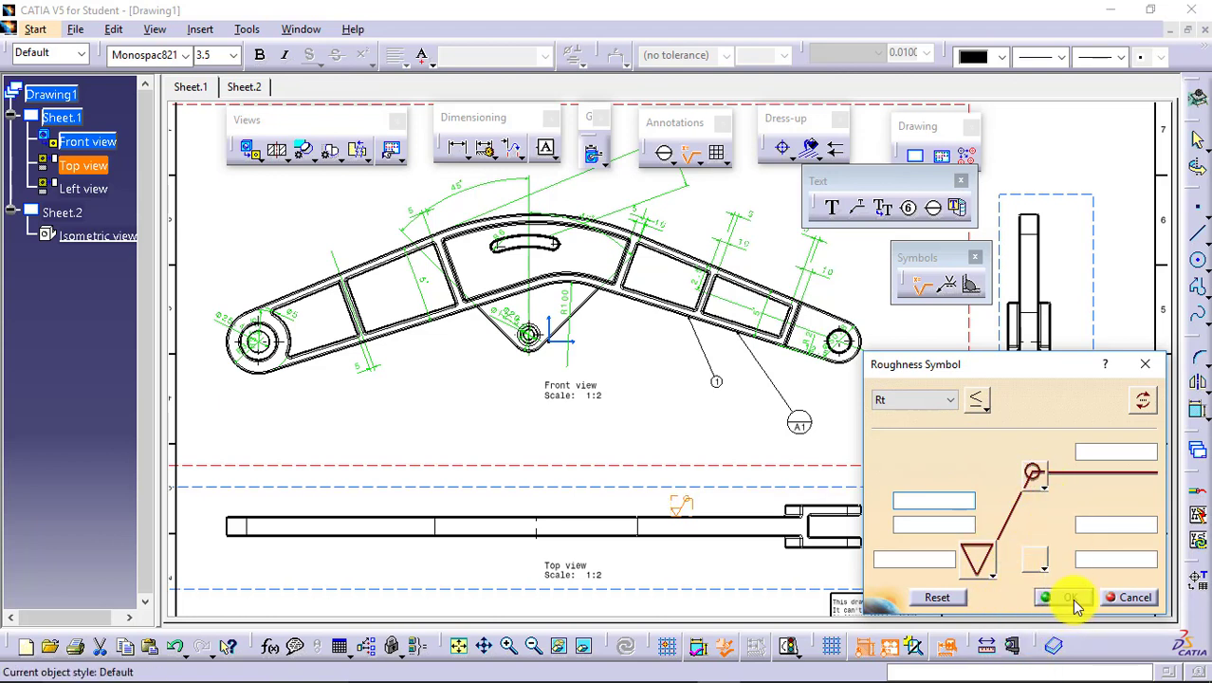
left_click(1072, 599)
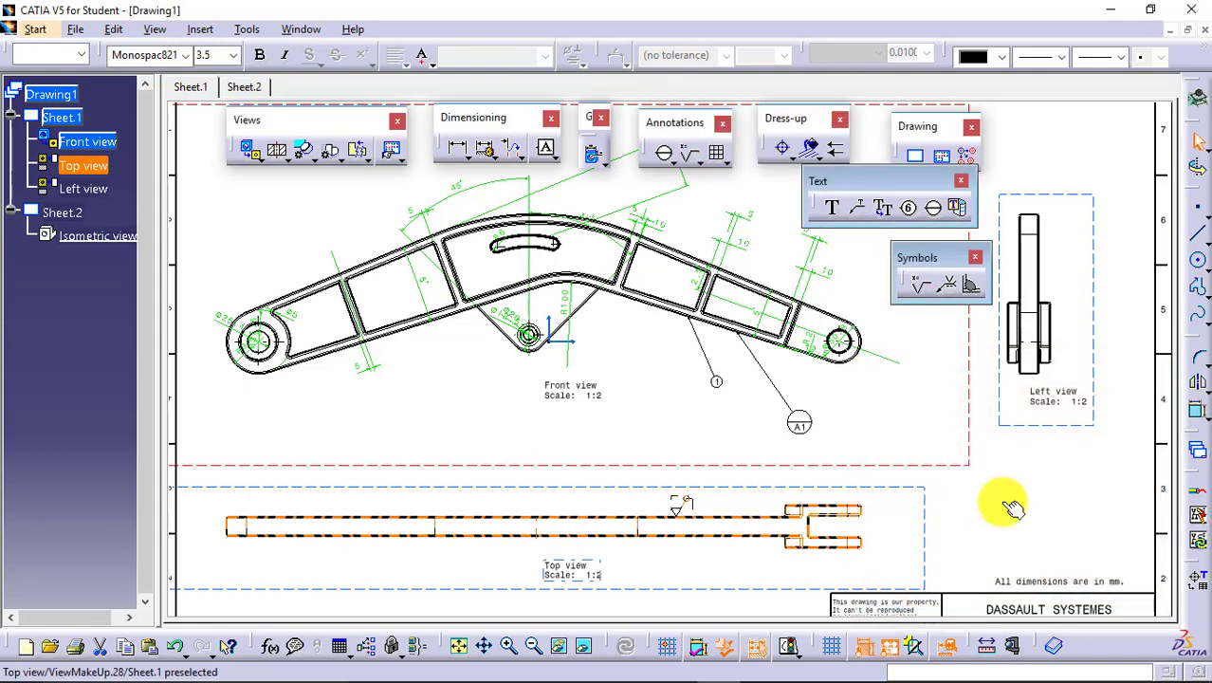
left_click(1006, 502)
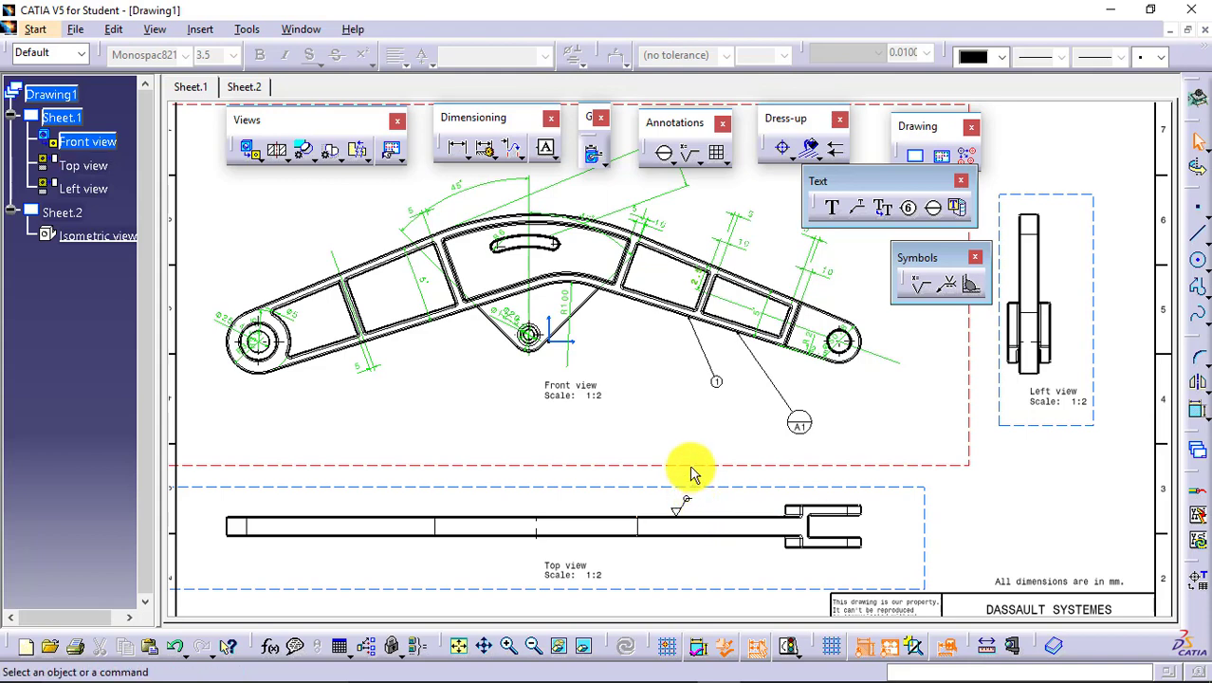
left_click(835, 208)
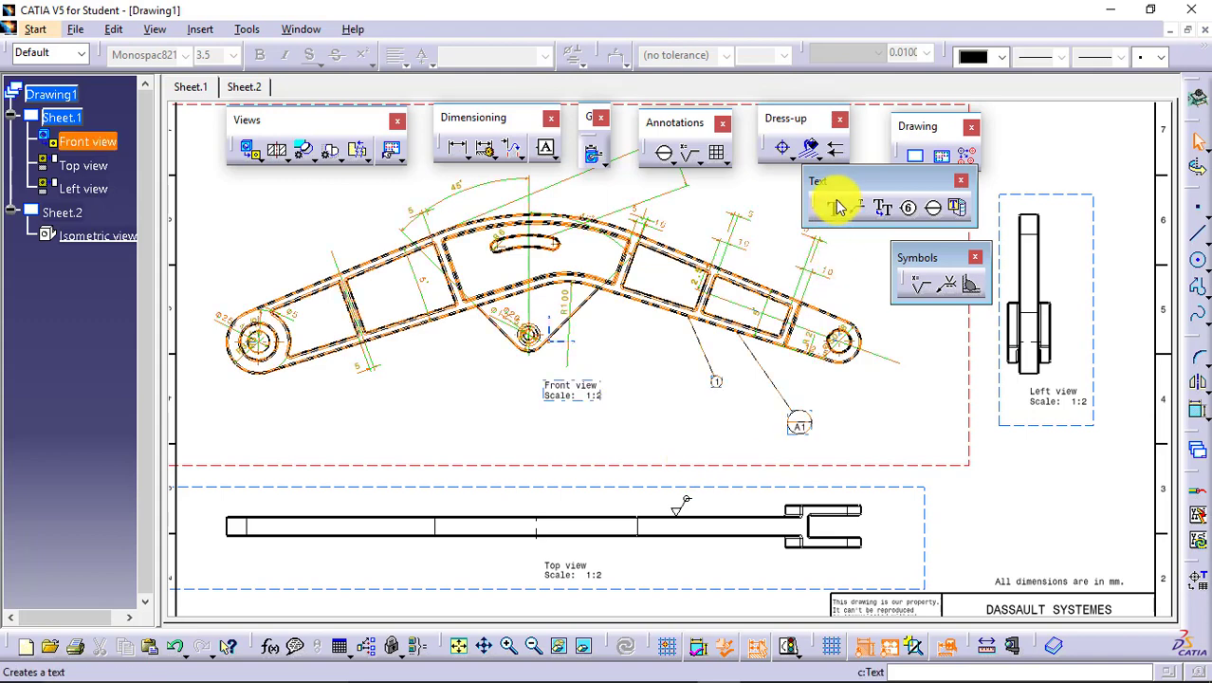
left_click(1002, 504)
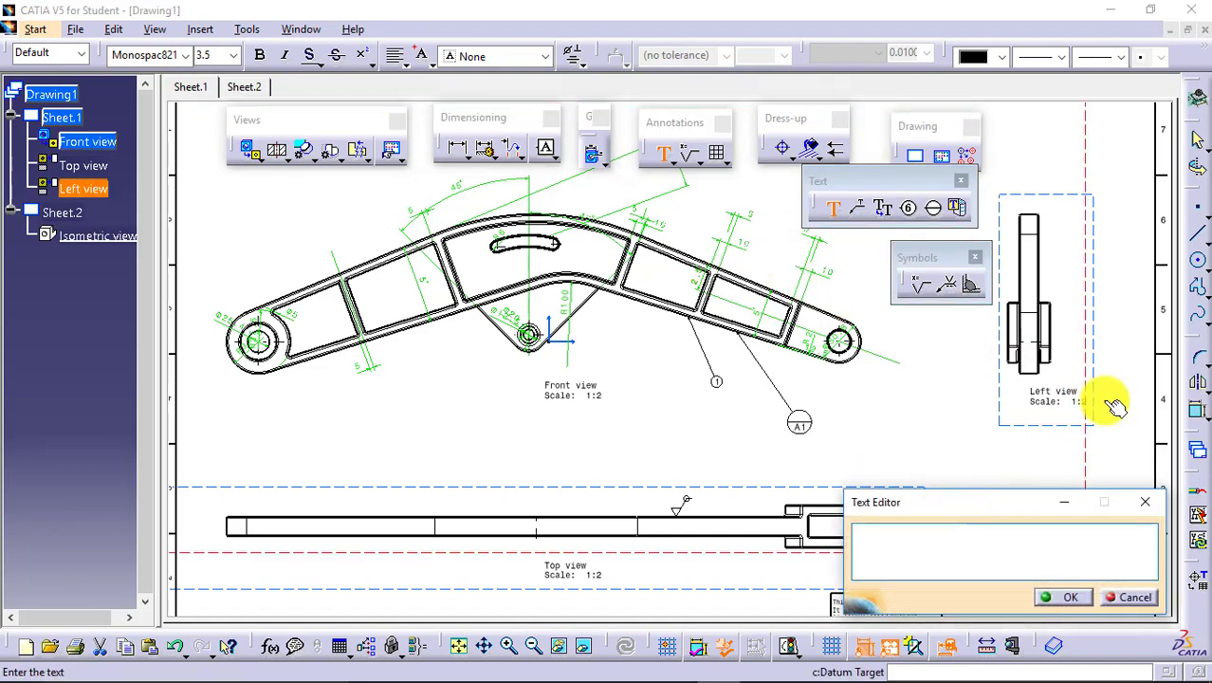
left_click(1139, 599)
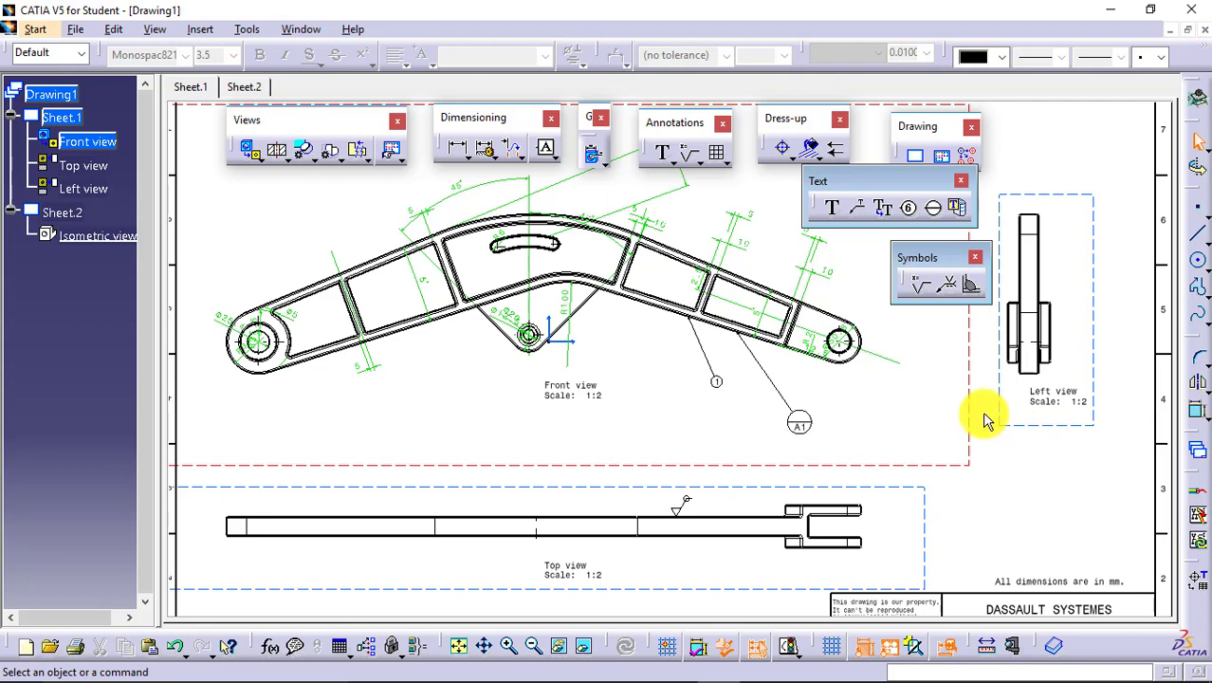
Attach a welding symbol without weld type or text to the fork's upper corner in the top view, placed above the part.
left_click(946, 289)
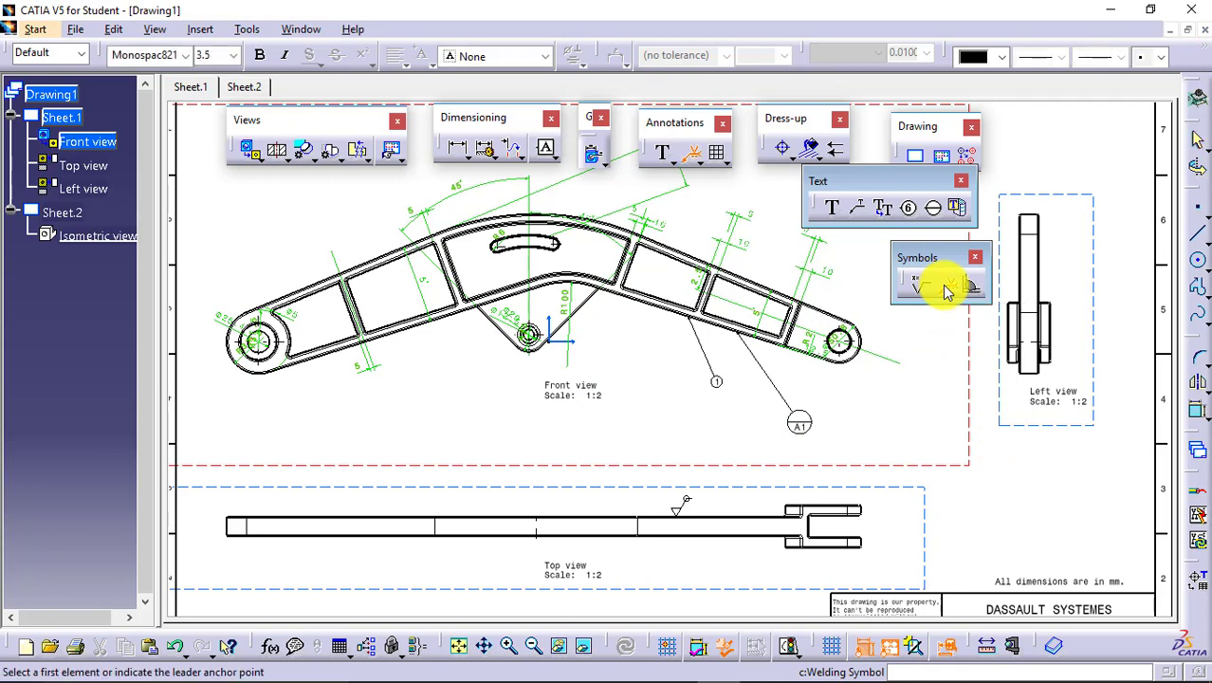
left_click(786, 514)
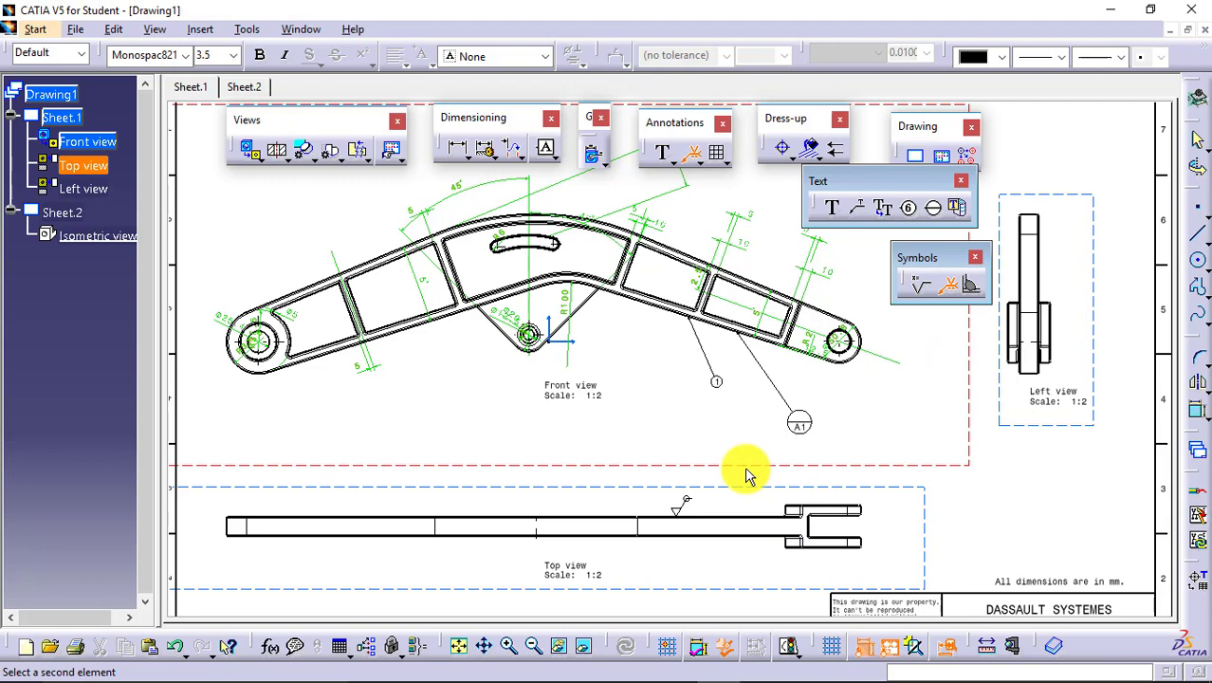
left_click(814, 505)
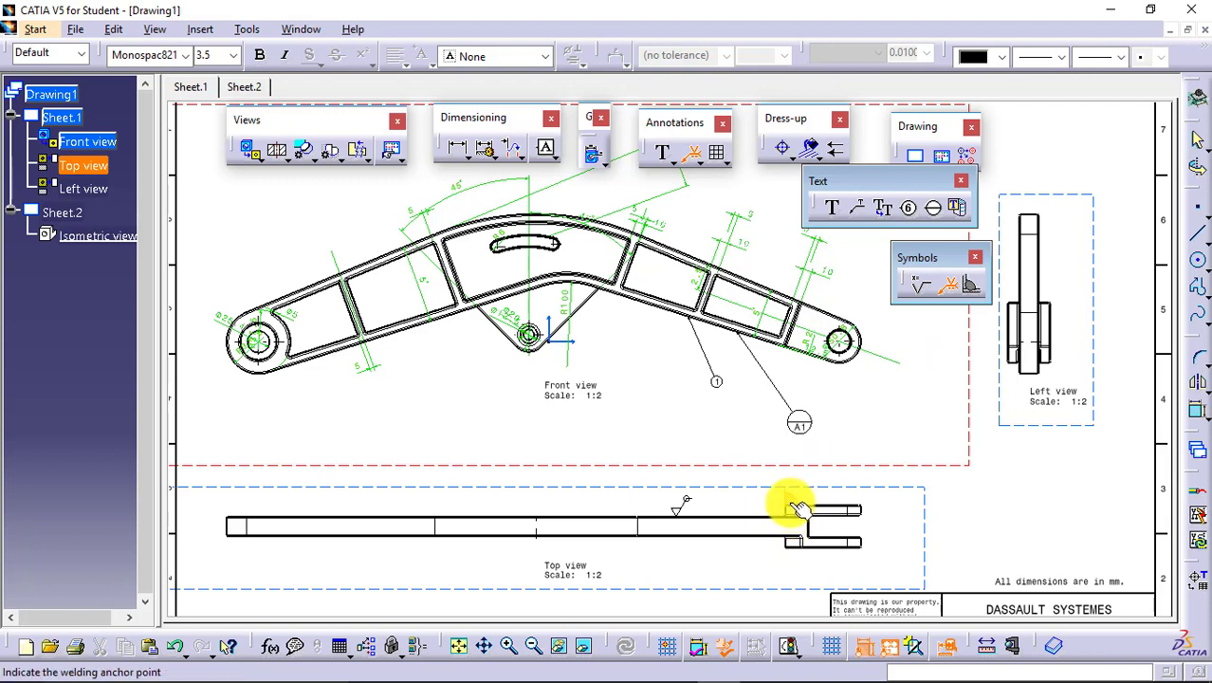
left_click(844, 461)
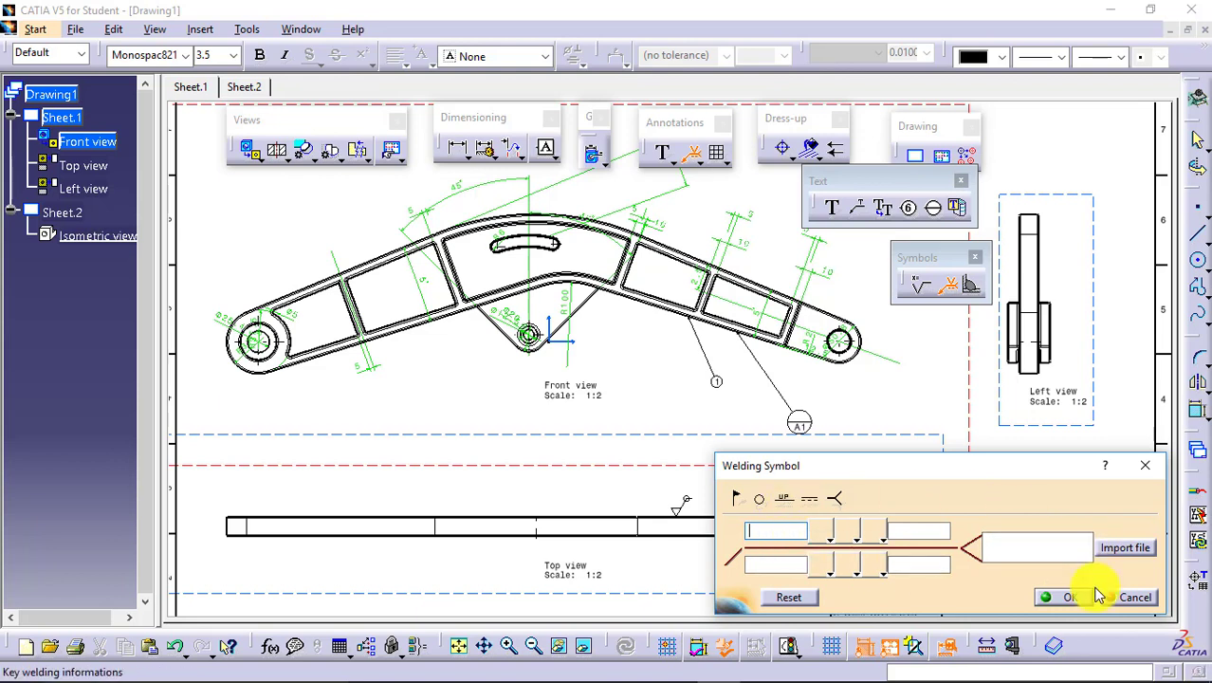
left_click(830, 536)
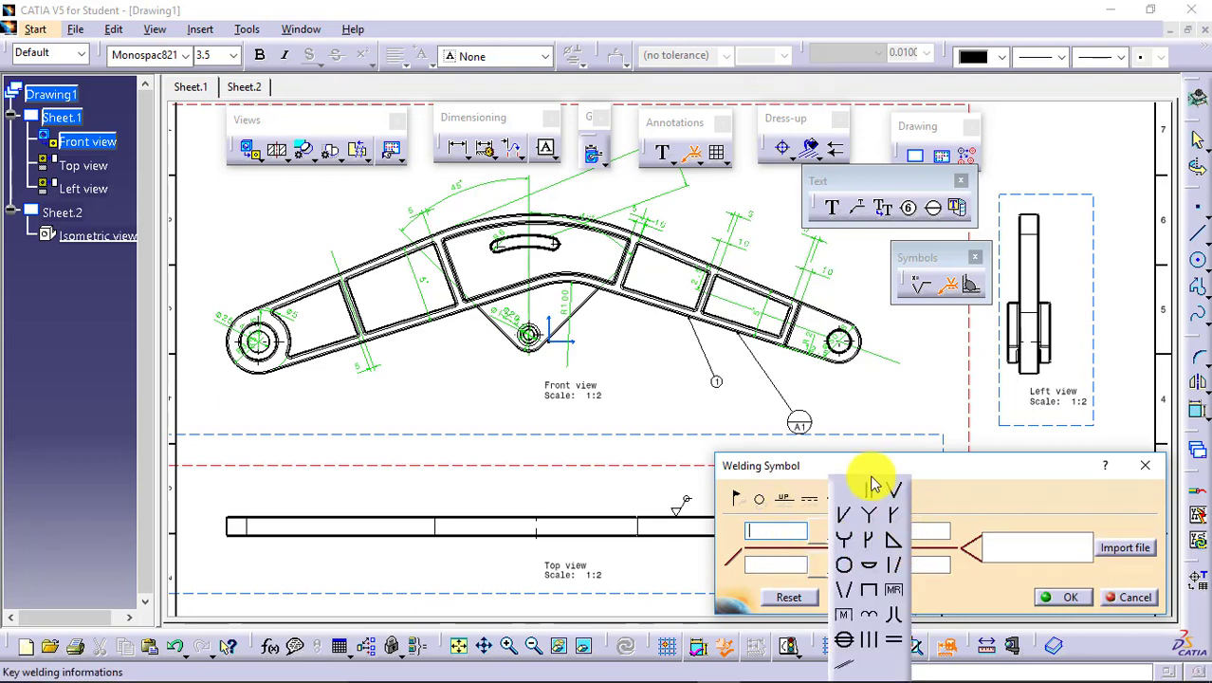
left_click(966, 595)
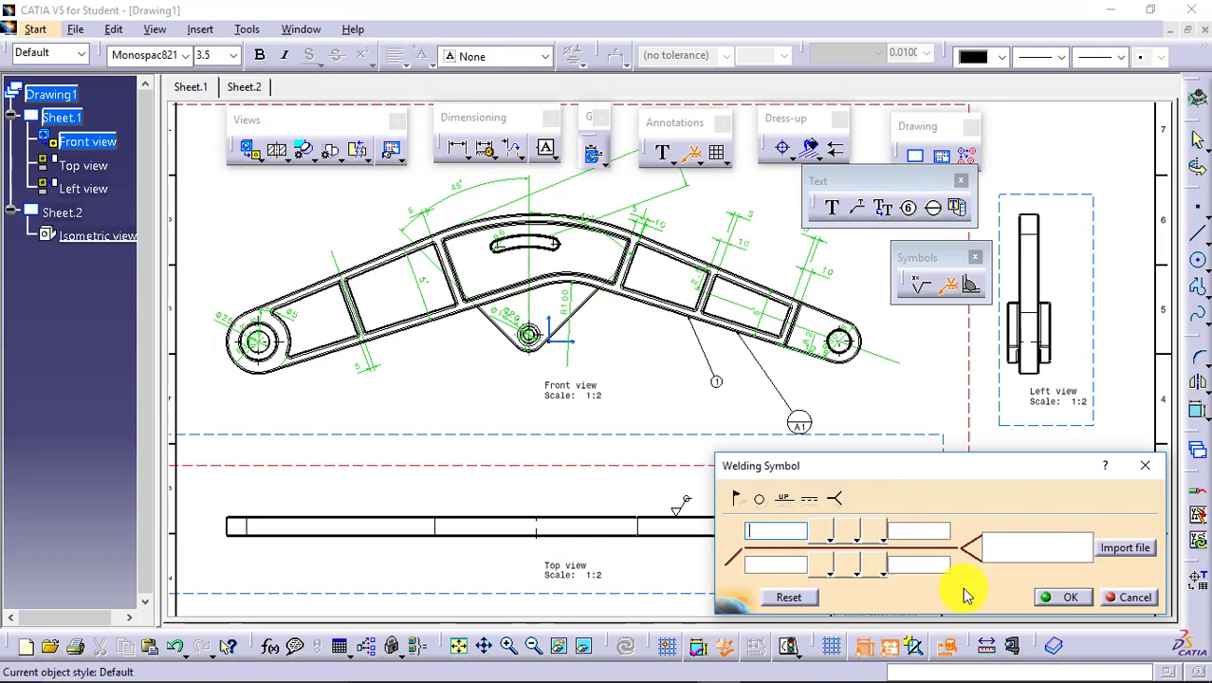
left_click(1062, 597)
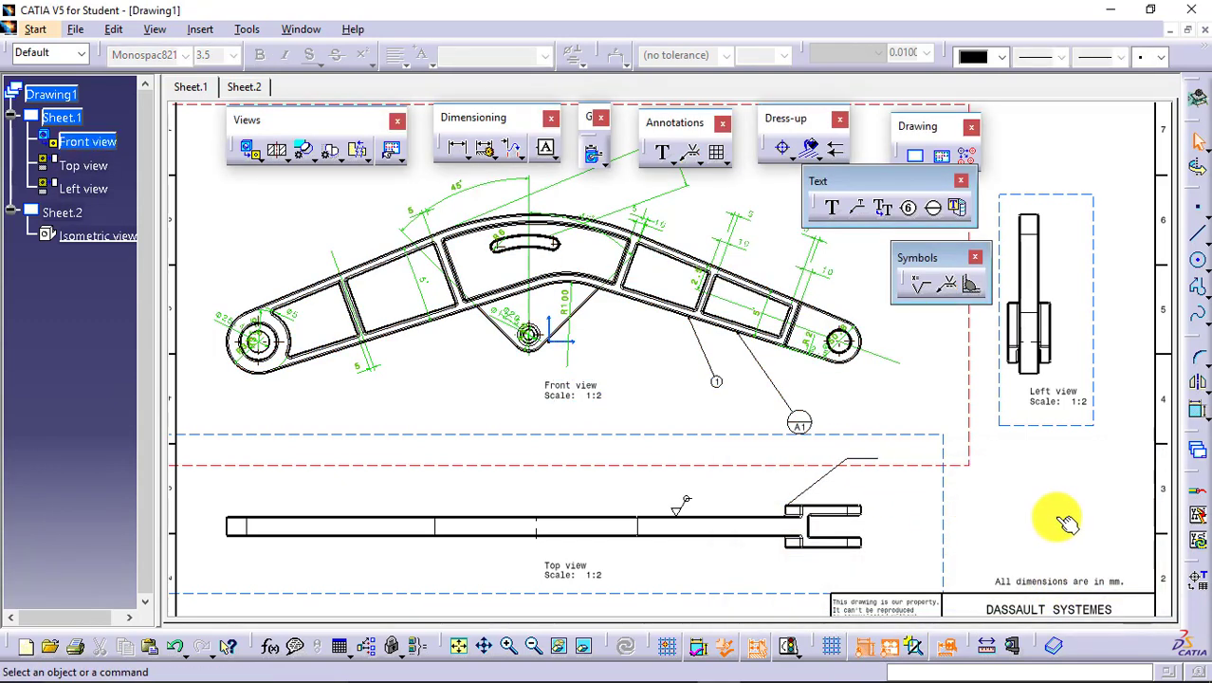
Create a geometric weld in the left view between the arm's vertical edge and the adjoining shoulder, reducing its thickness.
left_click(973, 288)
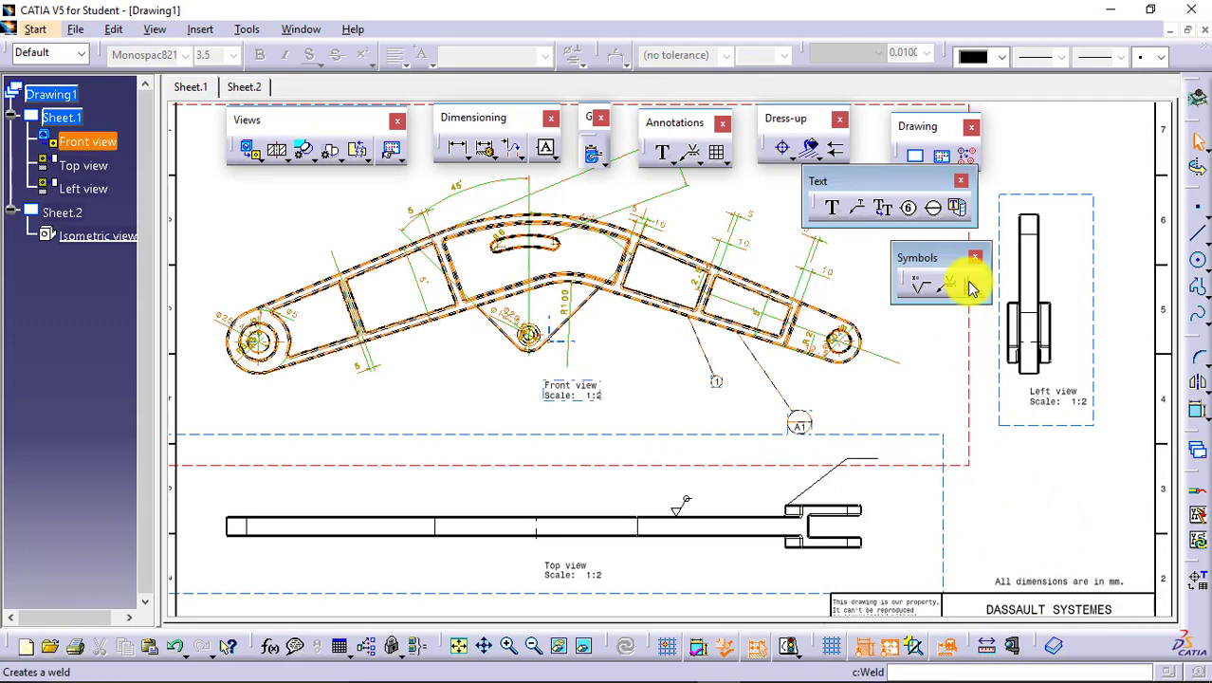
left_click(973, 287)
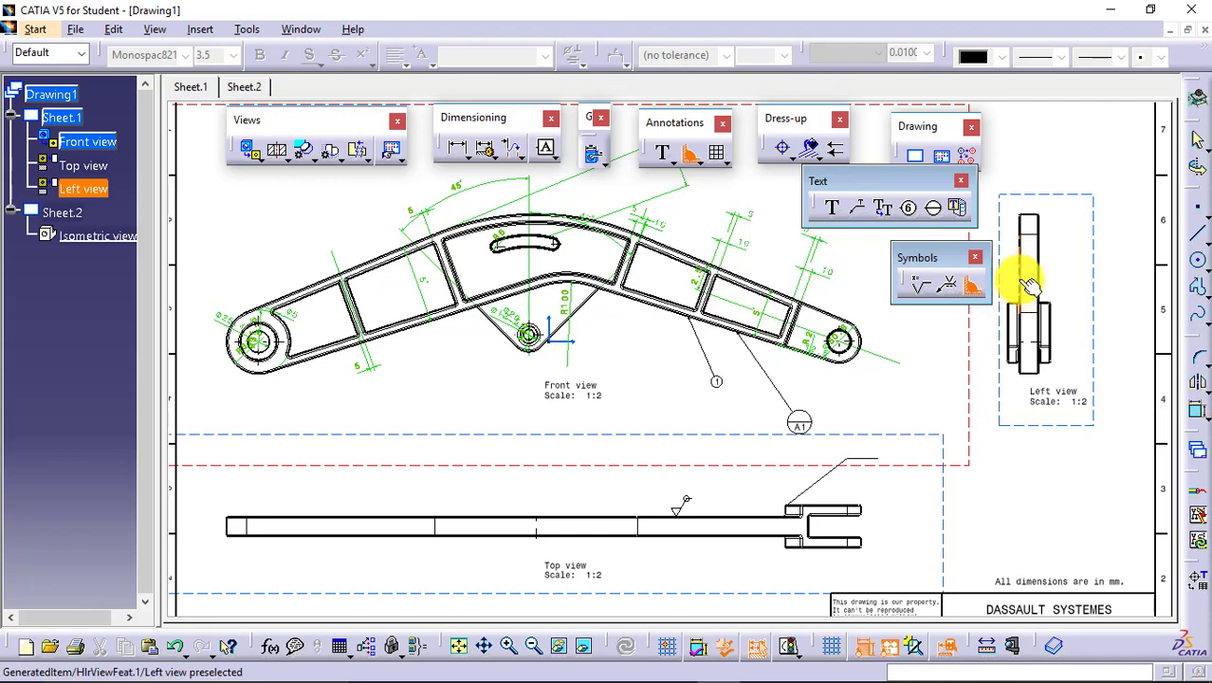
left_click(1024, 279)
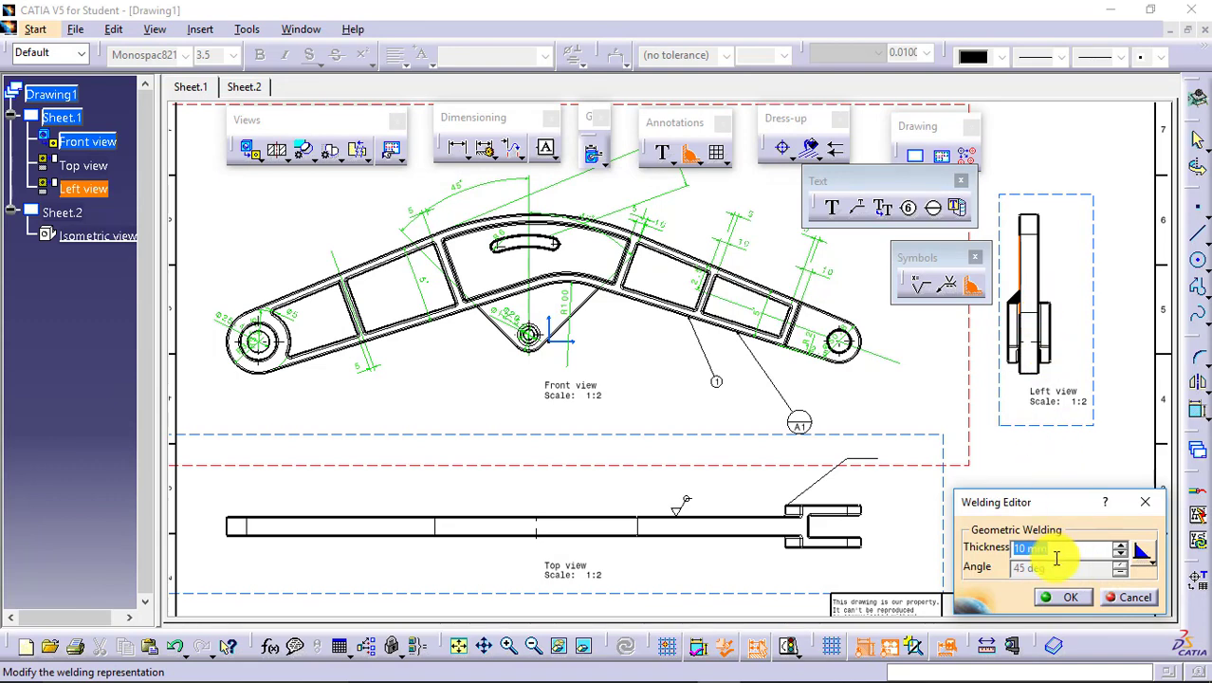
key("Return")
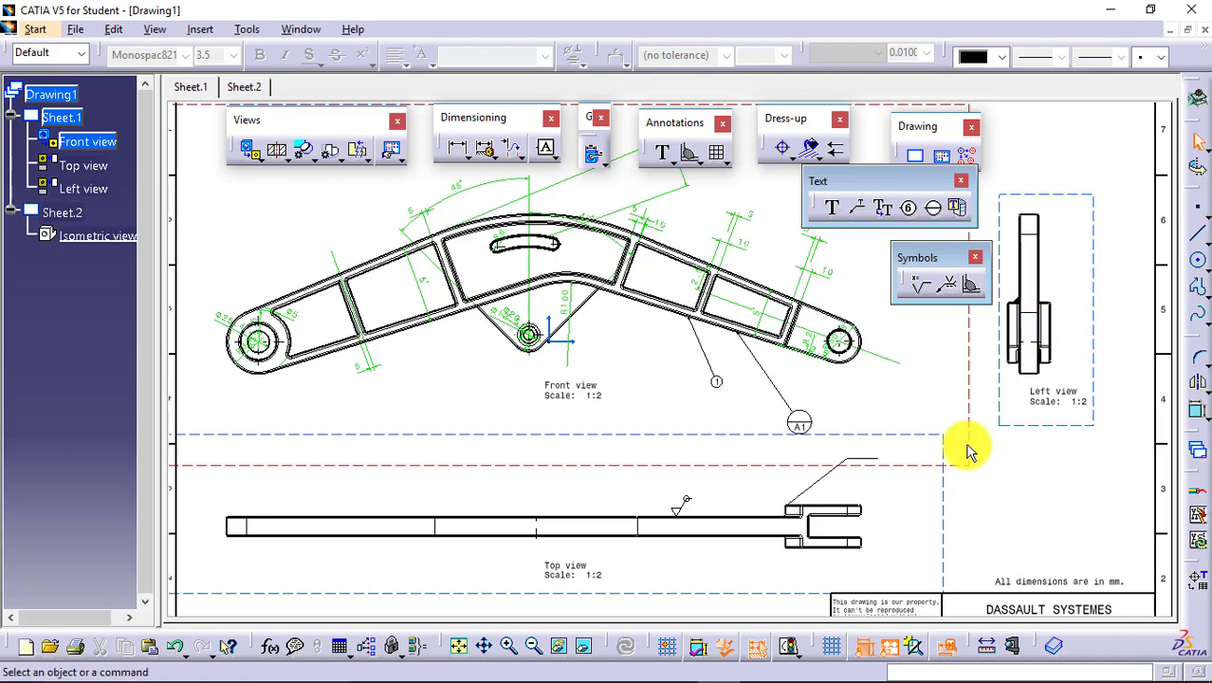
Insert a table with two columns and two rows in the empty area below the left view.
left_click(723, 163)
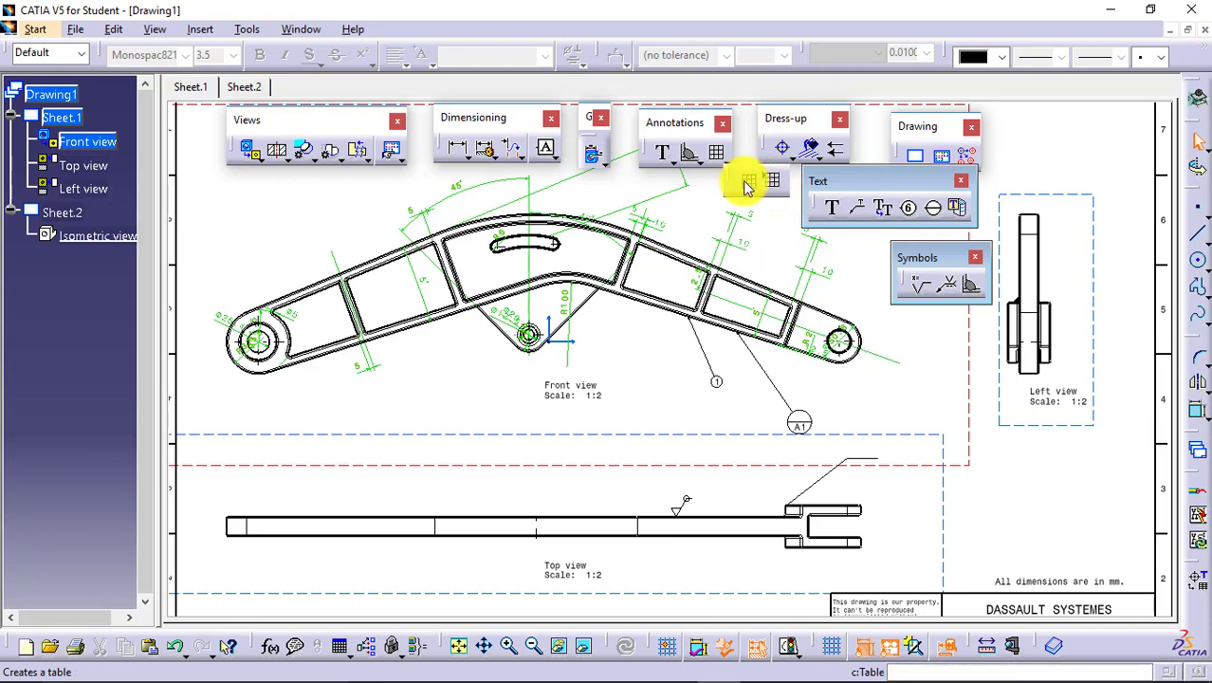
left_click(62, 117)
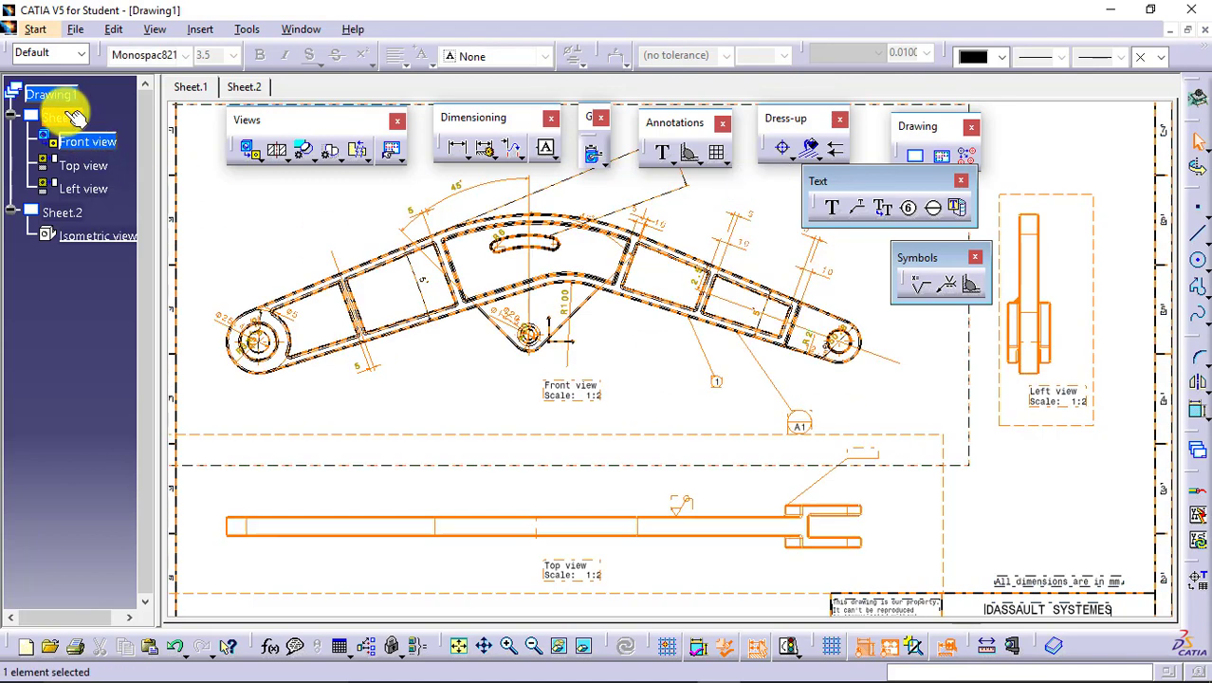
left_click(1015, 498)
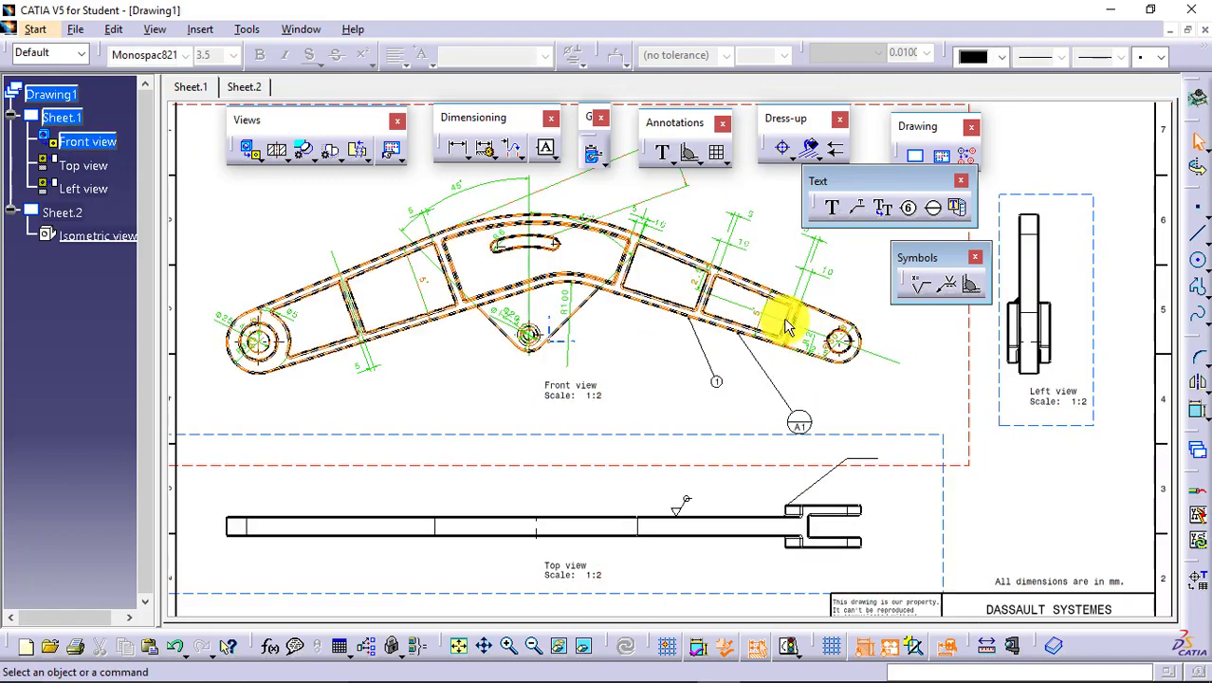
left_click(719, 157)
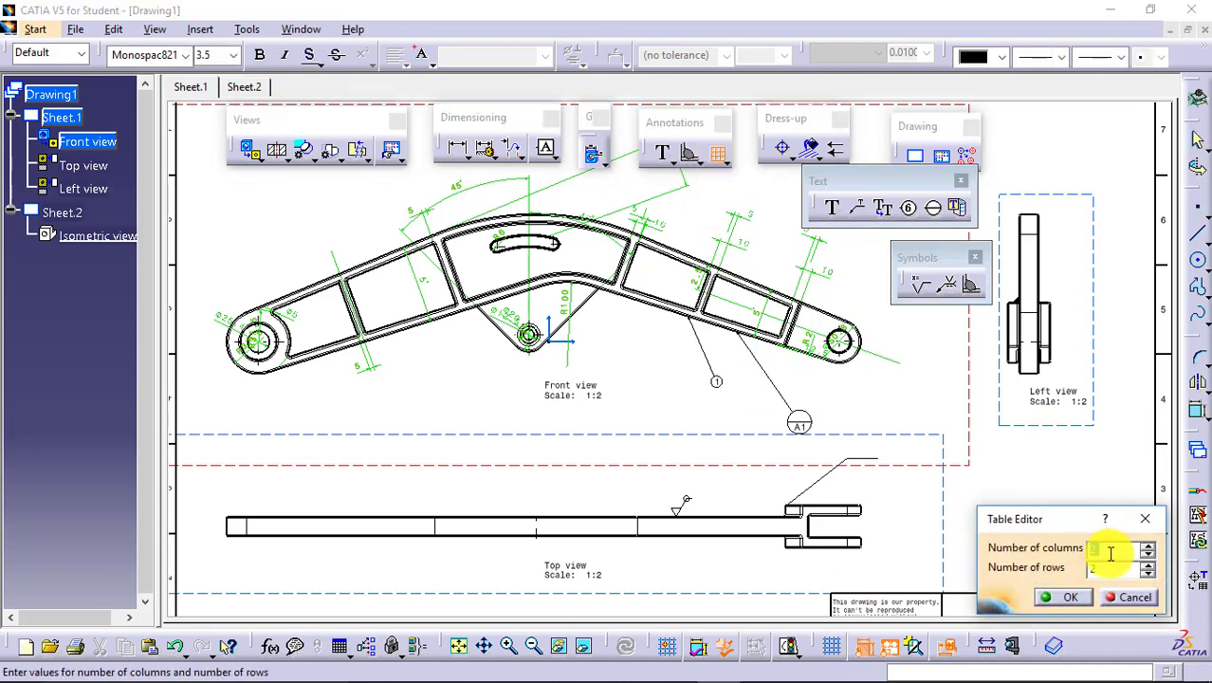
left_click(1067, 597)
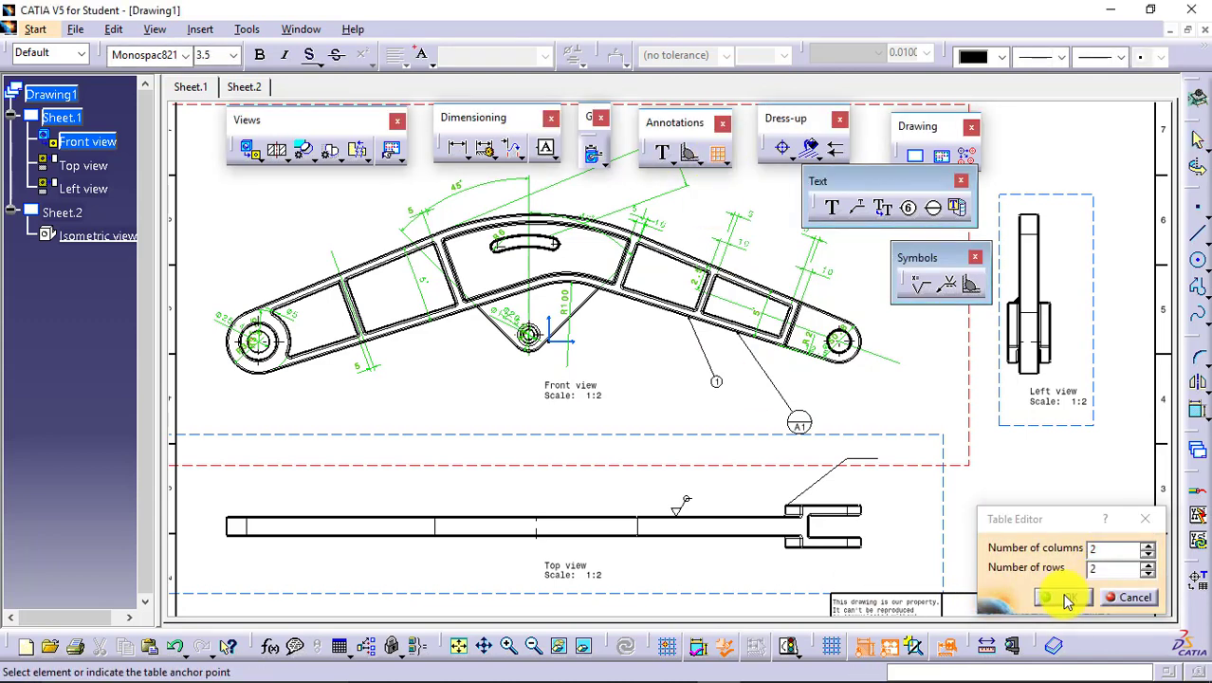
left_click(965, 491)
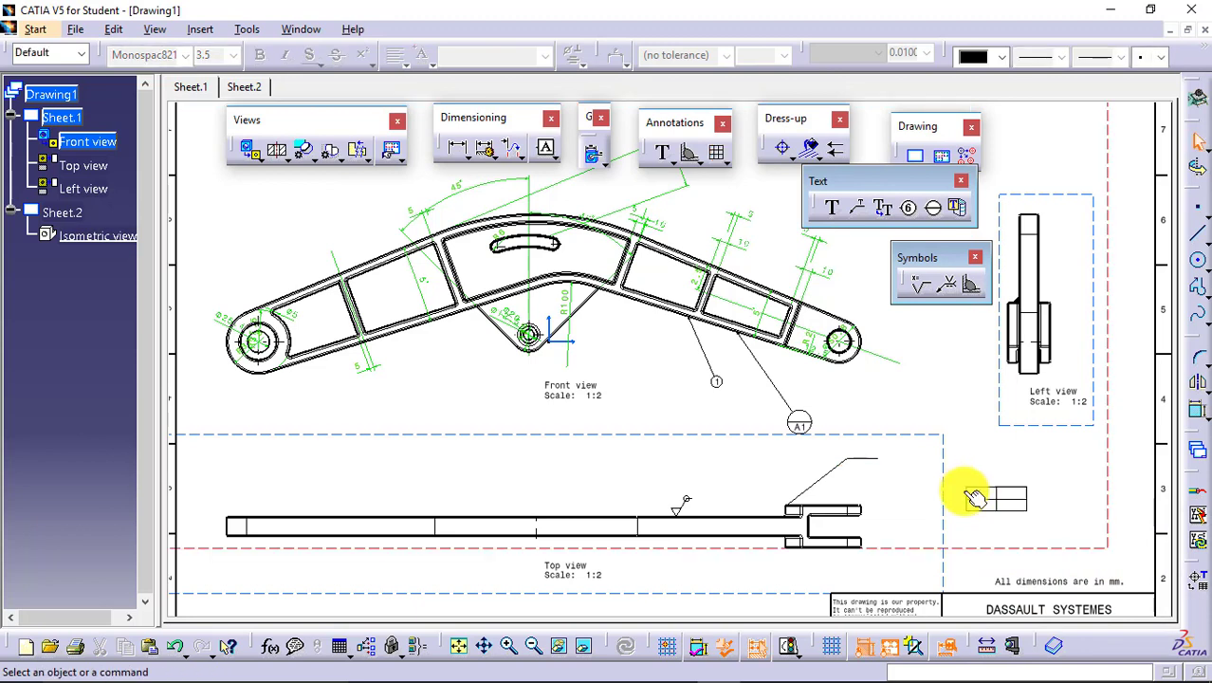
Open an upper cell of the new table for text editing and leave it empty.
double_click(991, 494)
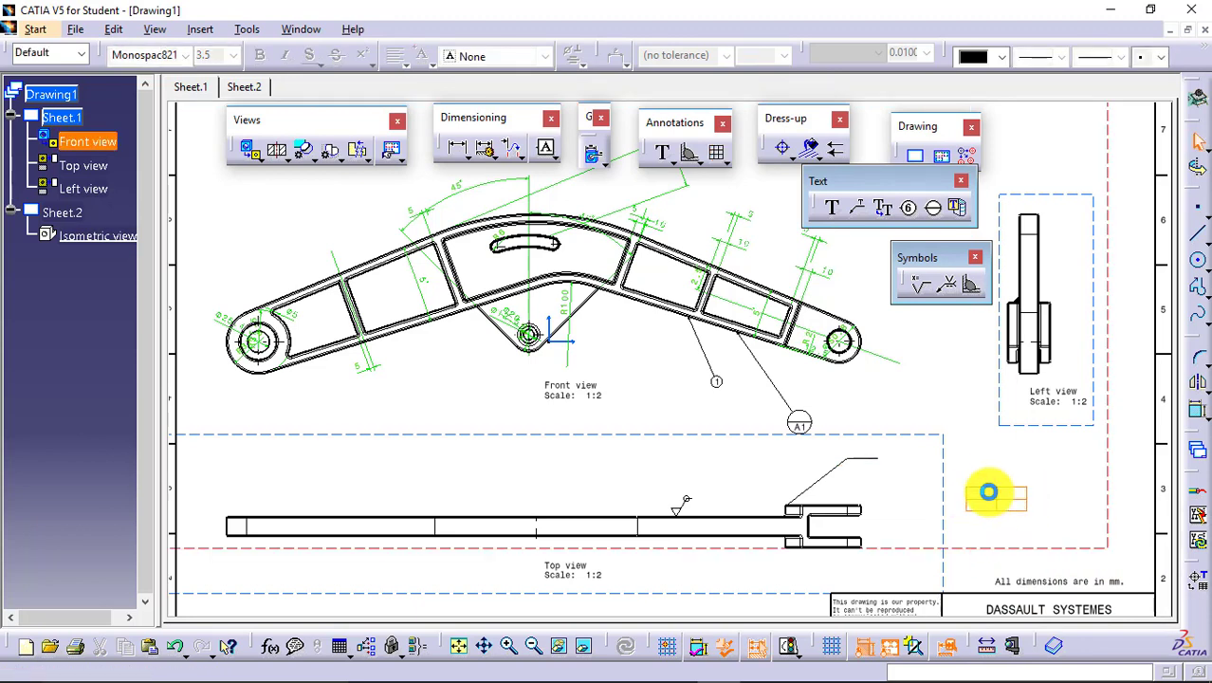
double_click(989, 493)
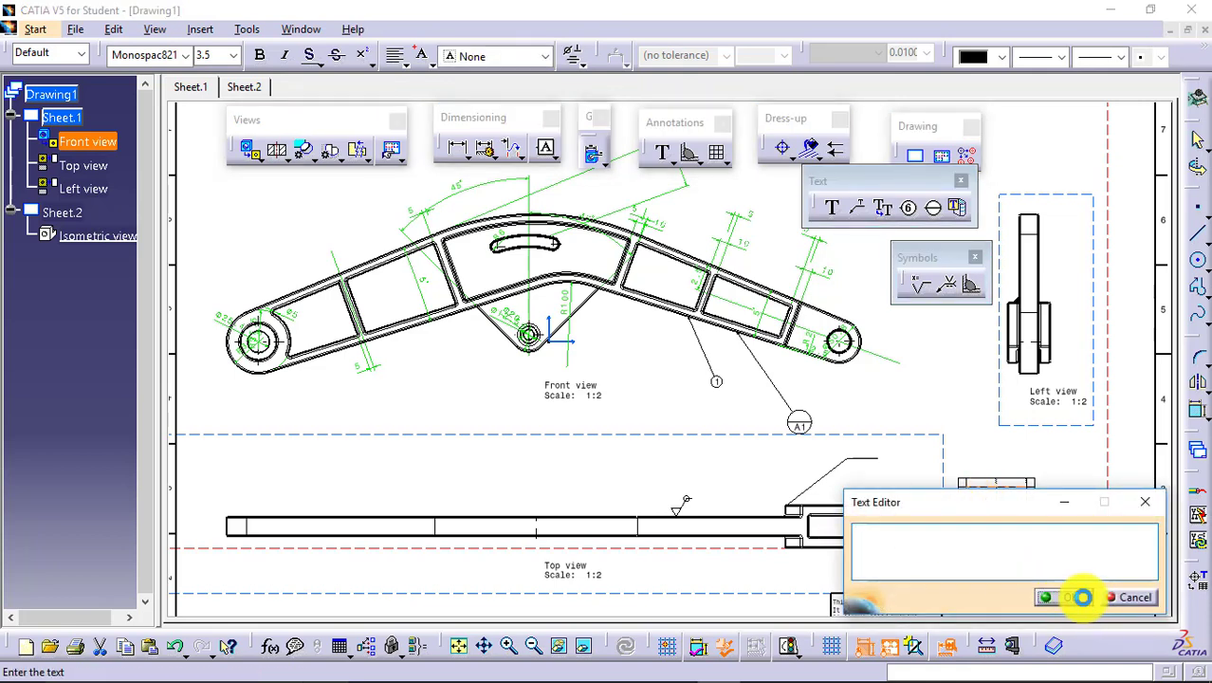
left_click(1080, 595)
left_click(1060, 536)
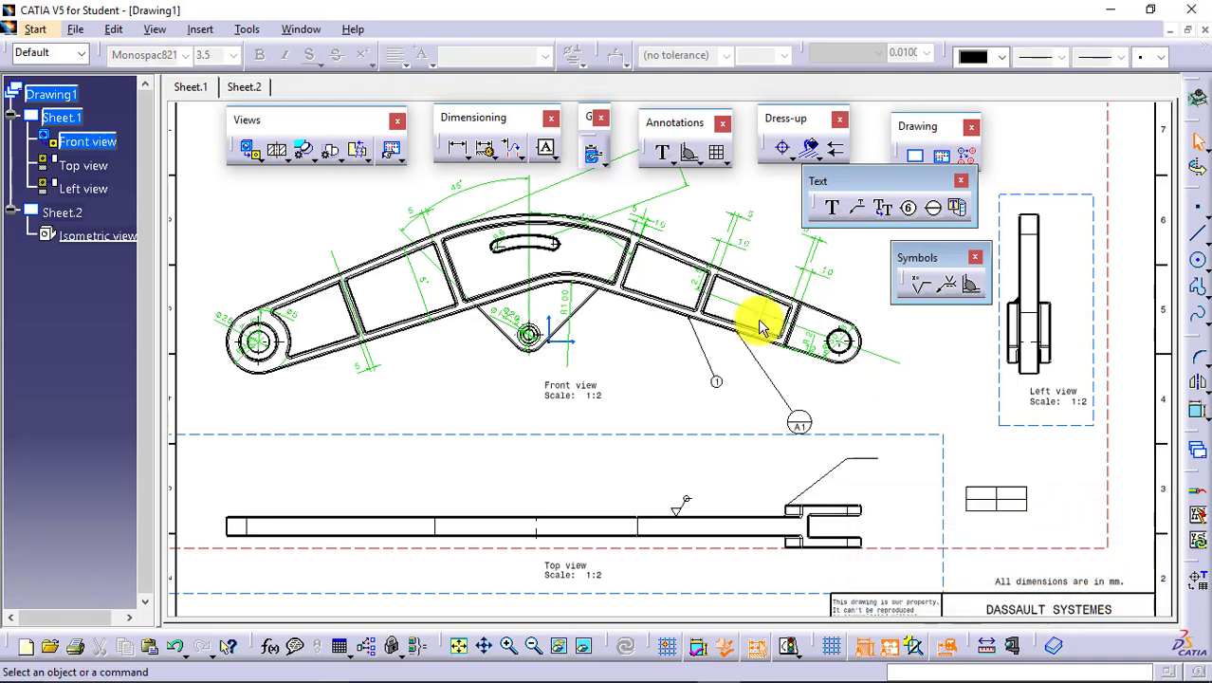
Examine the CSV file selection for inserting a table from a file, and leave it without choosing a file.
left_click(720, 161)
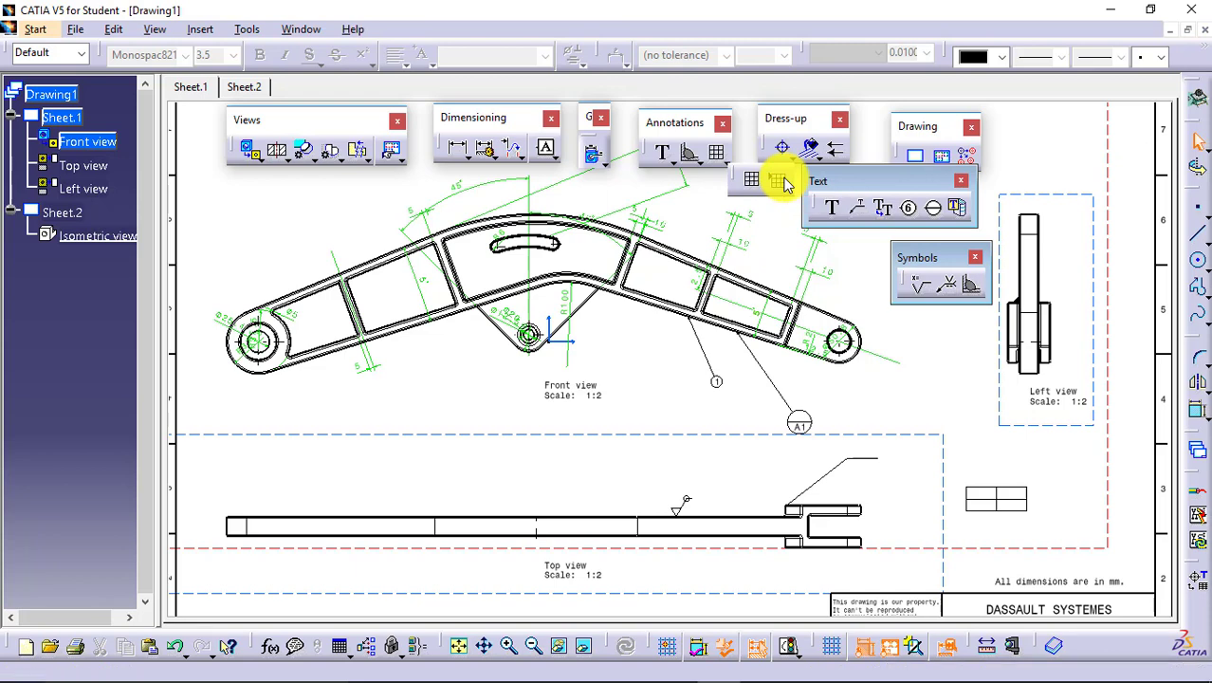
left_click(780, 182)
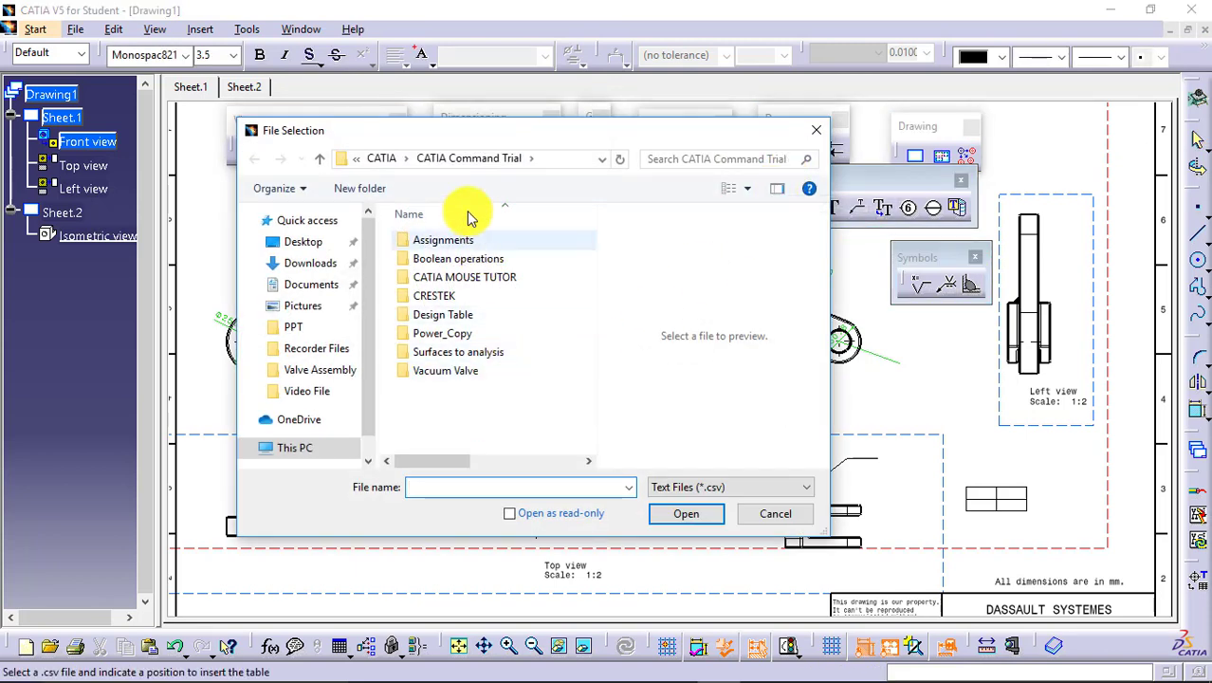
left_click(758, 517)
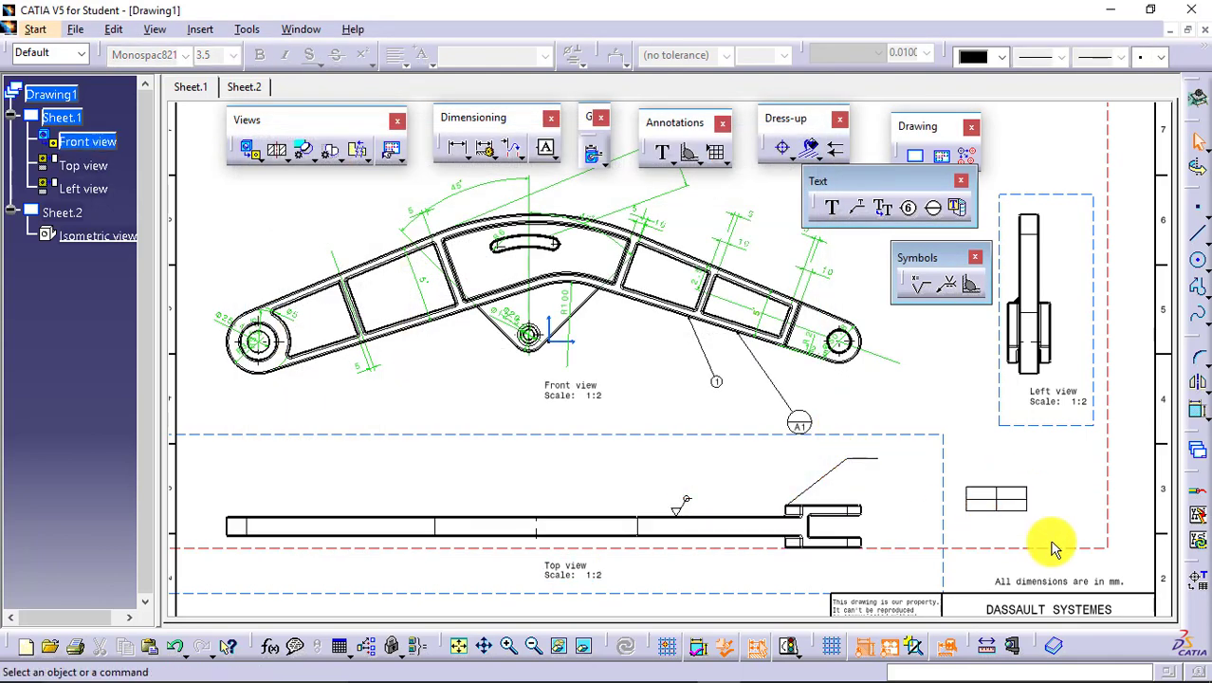
Delete the two-column, two-row table in the empty area below the left view.
left_click(931, 470)
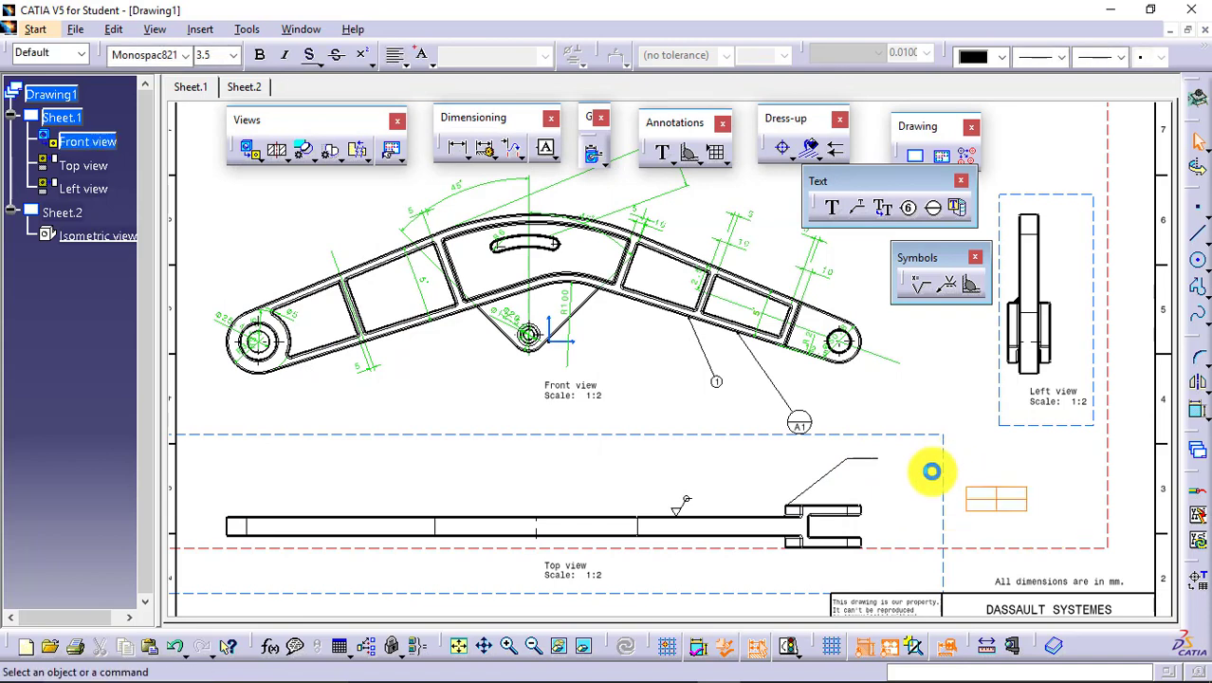
key("Delete")
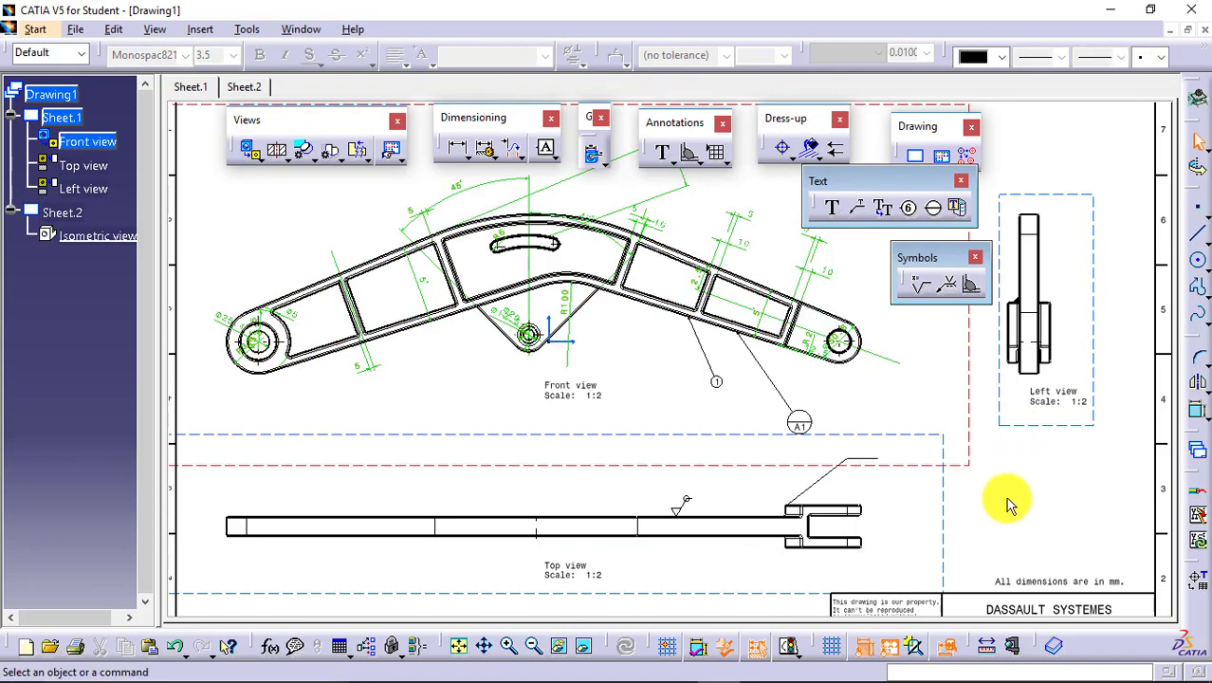
Add datum feature A with a leader above the upper edge of the arm's left section in the front view.
left_click(555, 157)
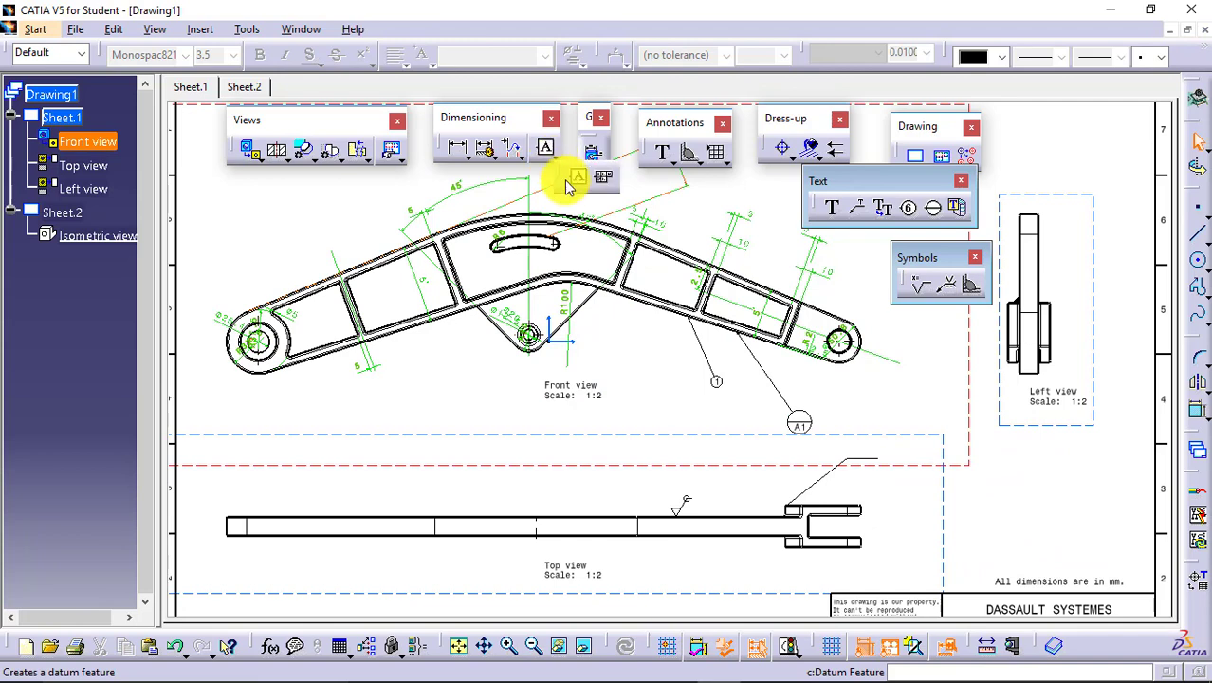
left_click(577, 176)
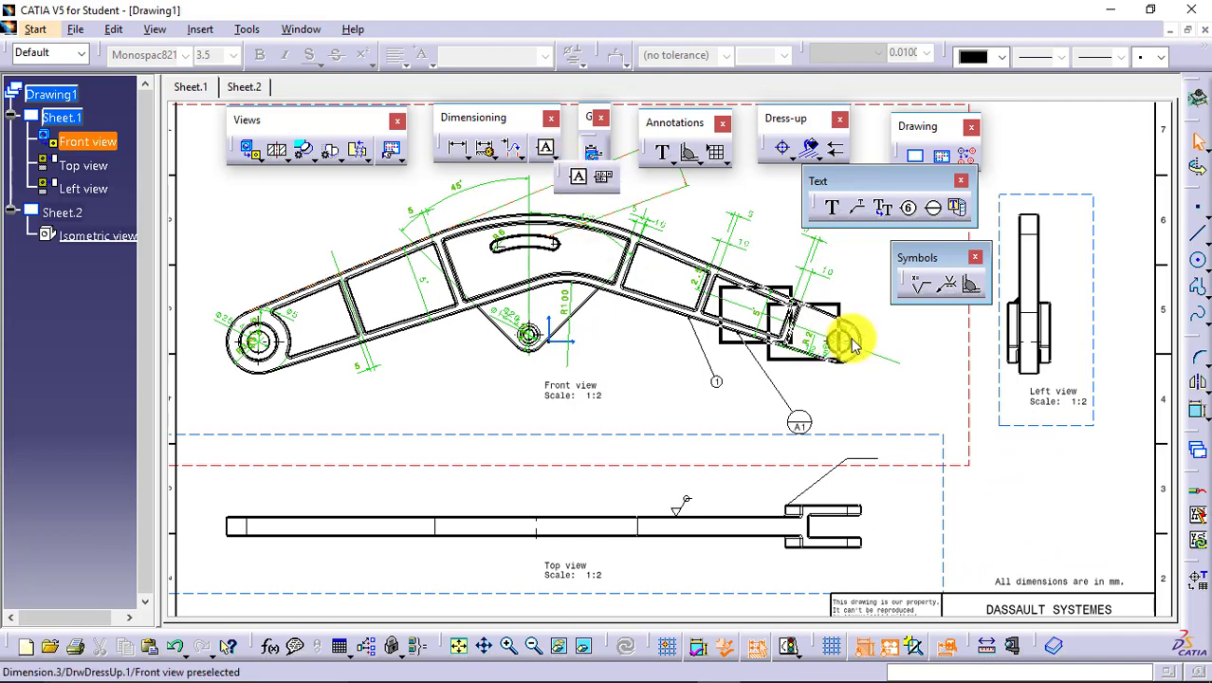
left_click_drag(1022, 160, 1020, 150)
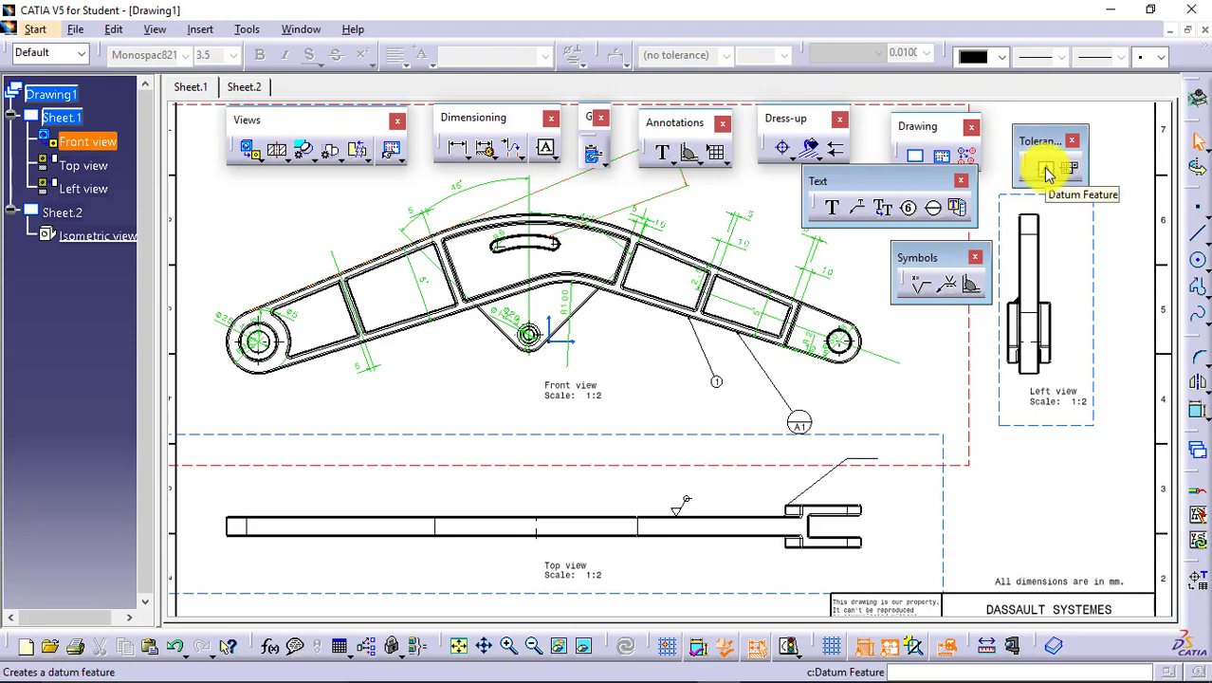
left_click(1048, 171)
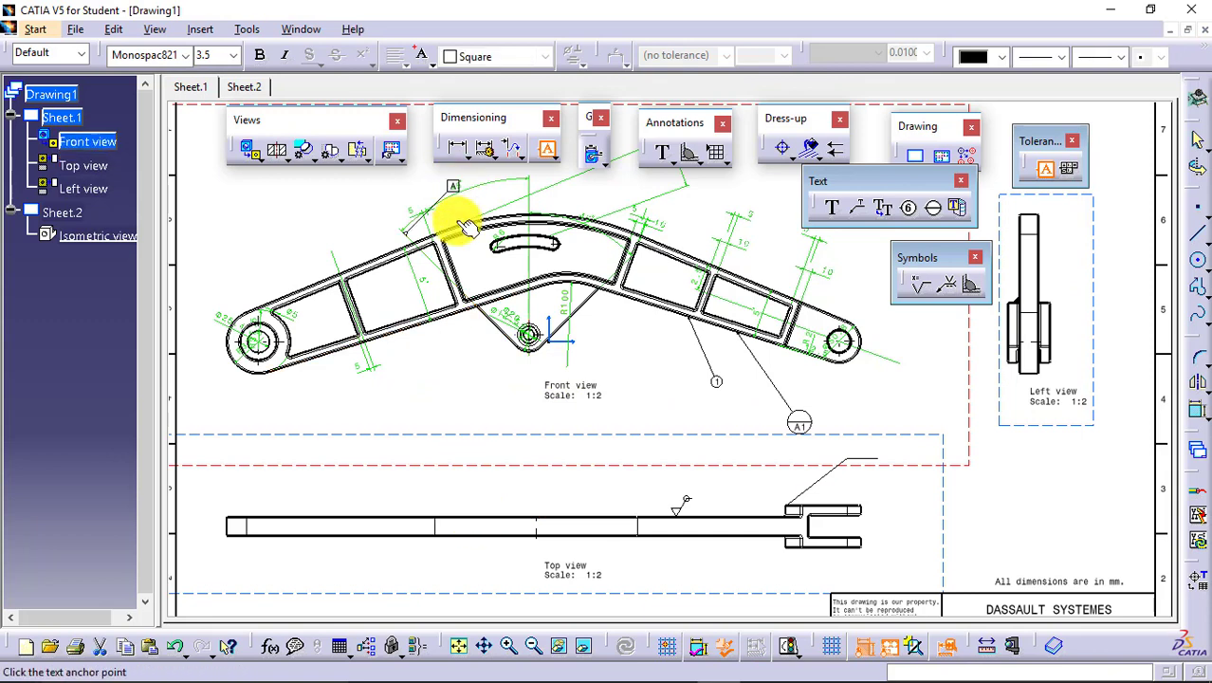
left_click(422, 174)
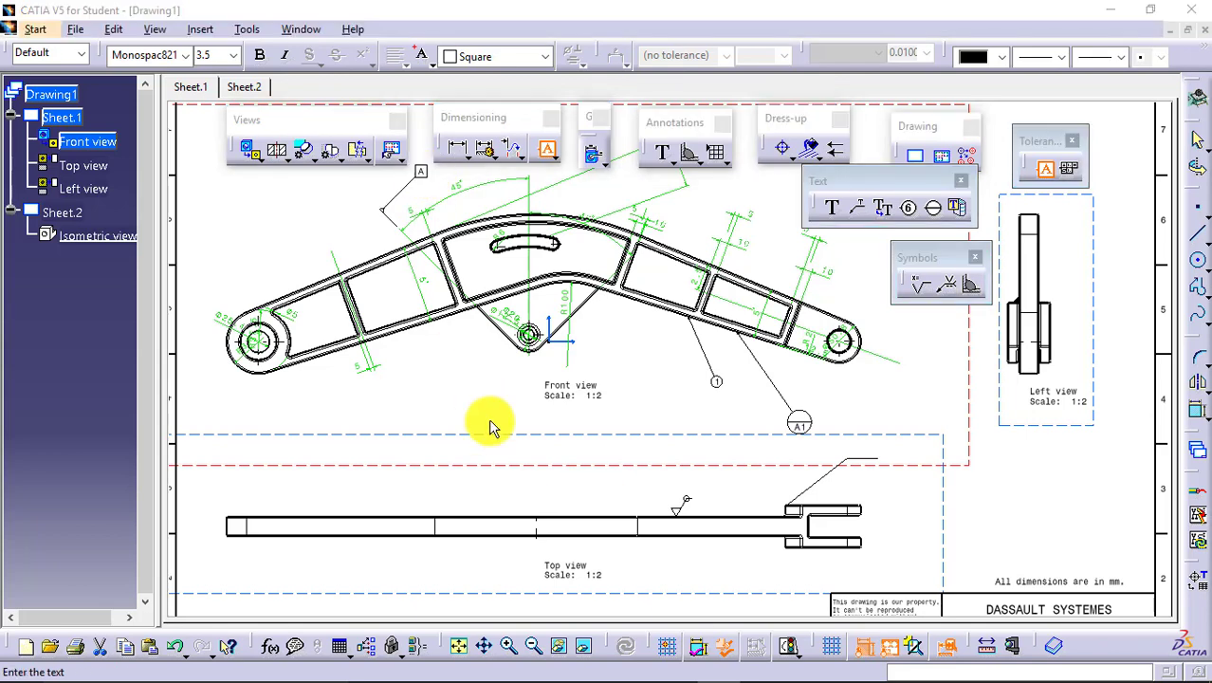
left_click(1062, 598)
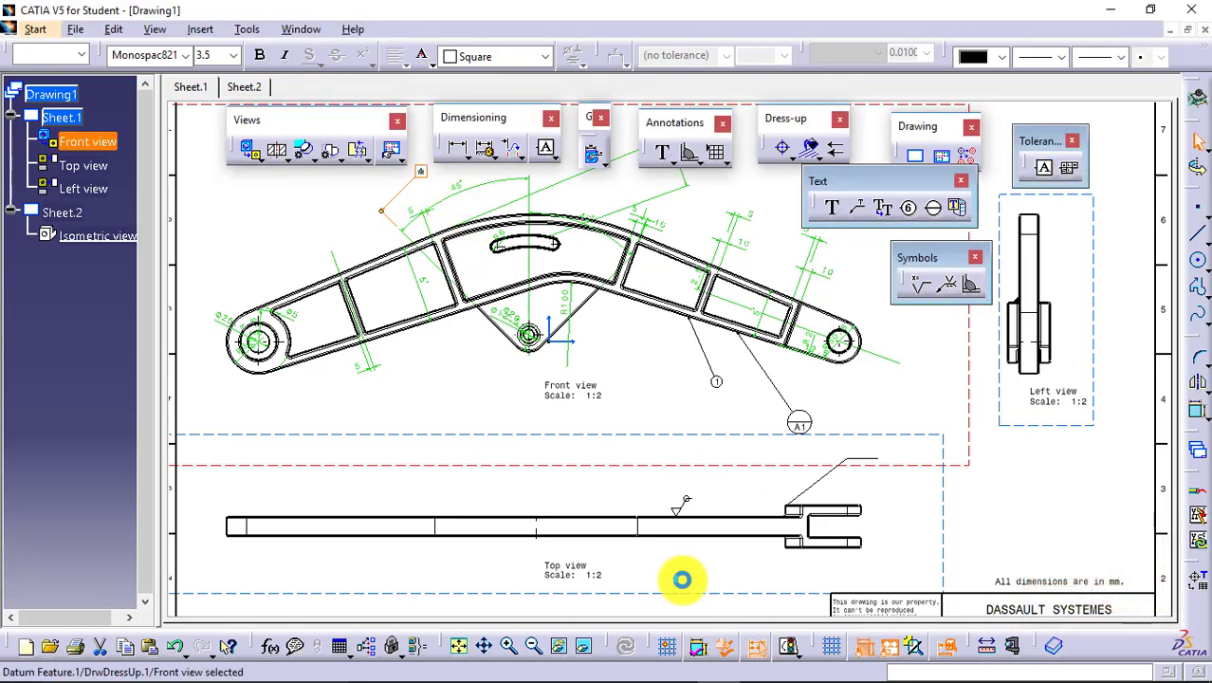
Add datum feature B on the upper edge of the bar in the top view.
left_click(1046, 168)
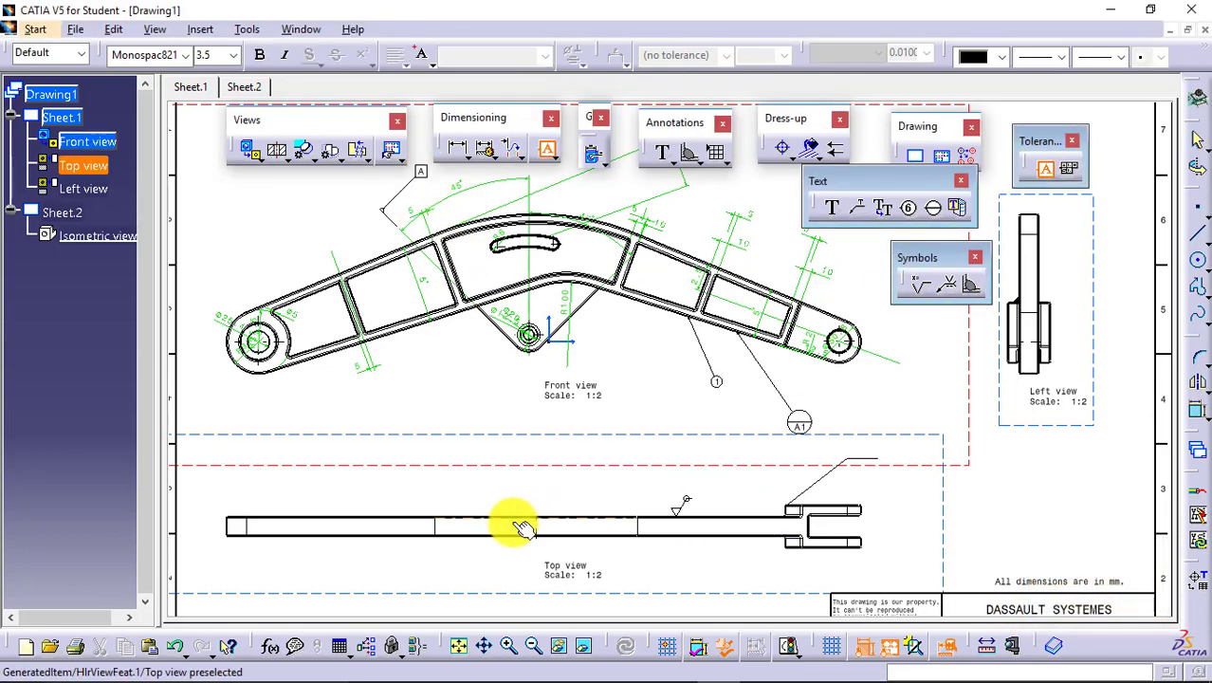
left_click(528, 498)
left_click(528, 493)
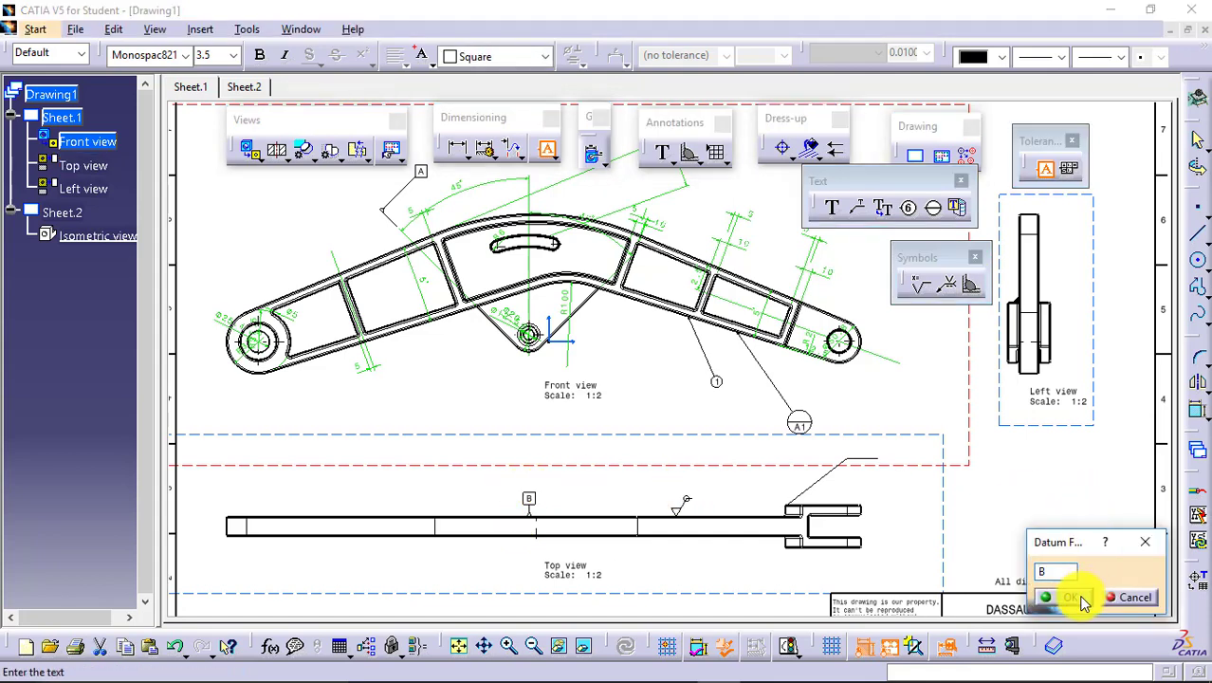
left_click(1063, 597)
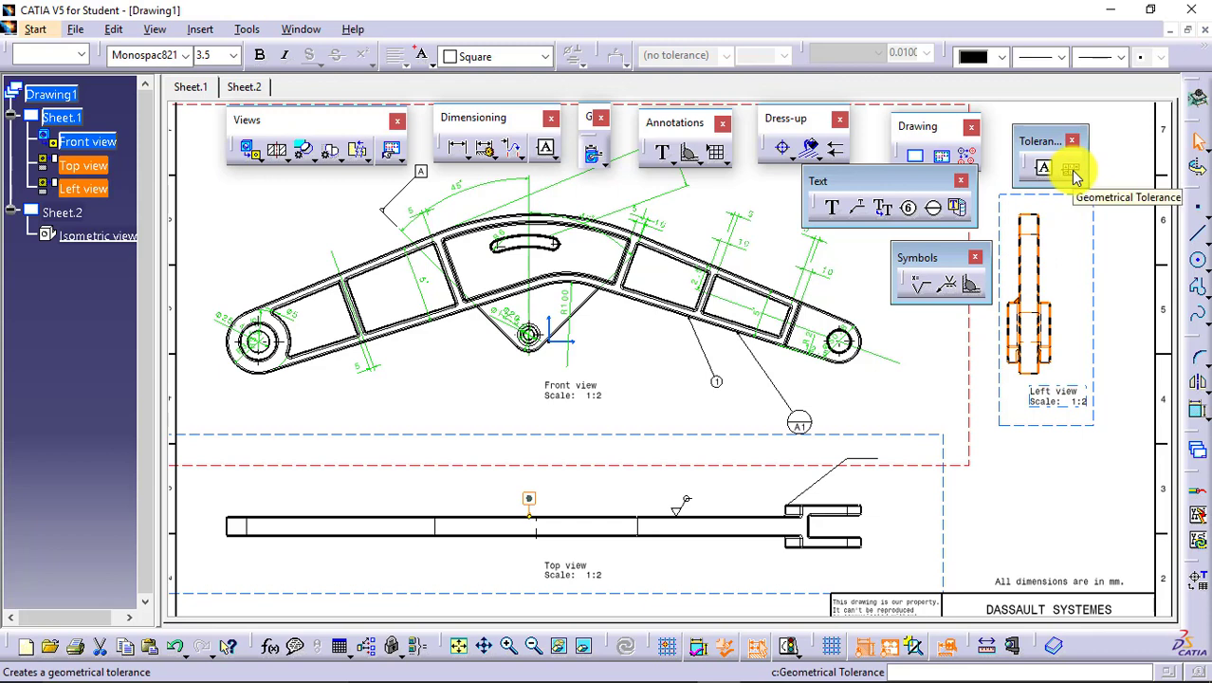
Attach a geometrical tolerance to the 5 mm dimension below the left rib in the front view, using the perpendicularity characteristic.
left_click(1071, 173)
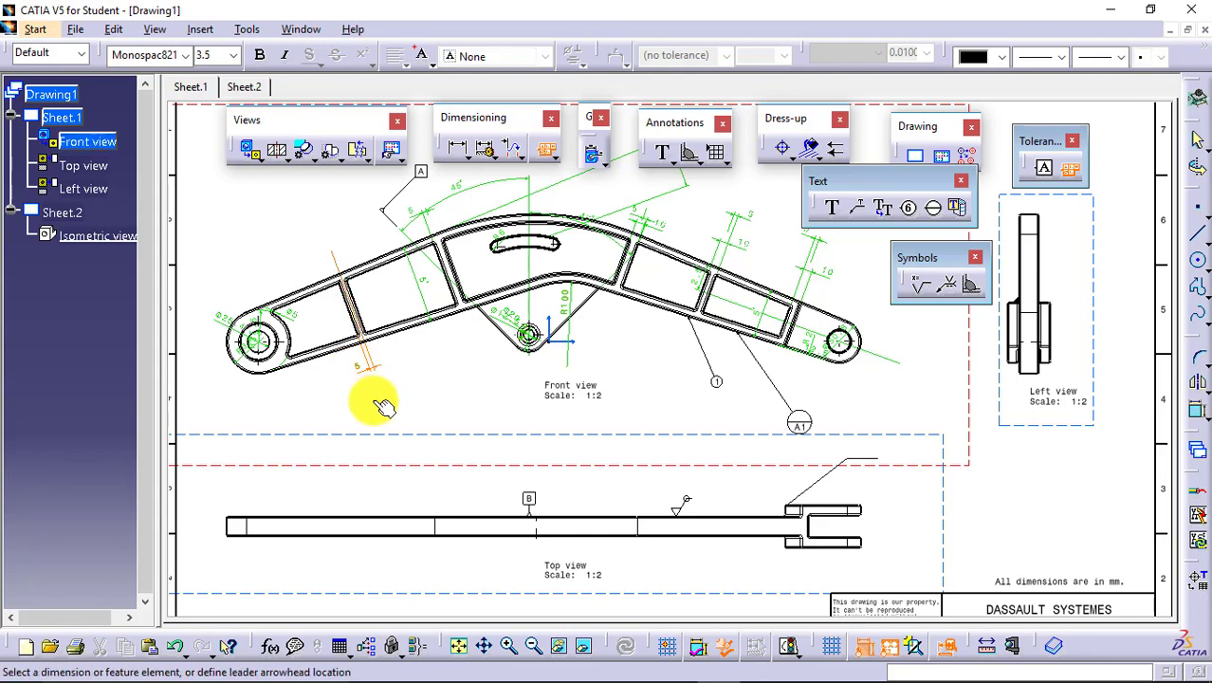
left_click(365, 375)
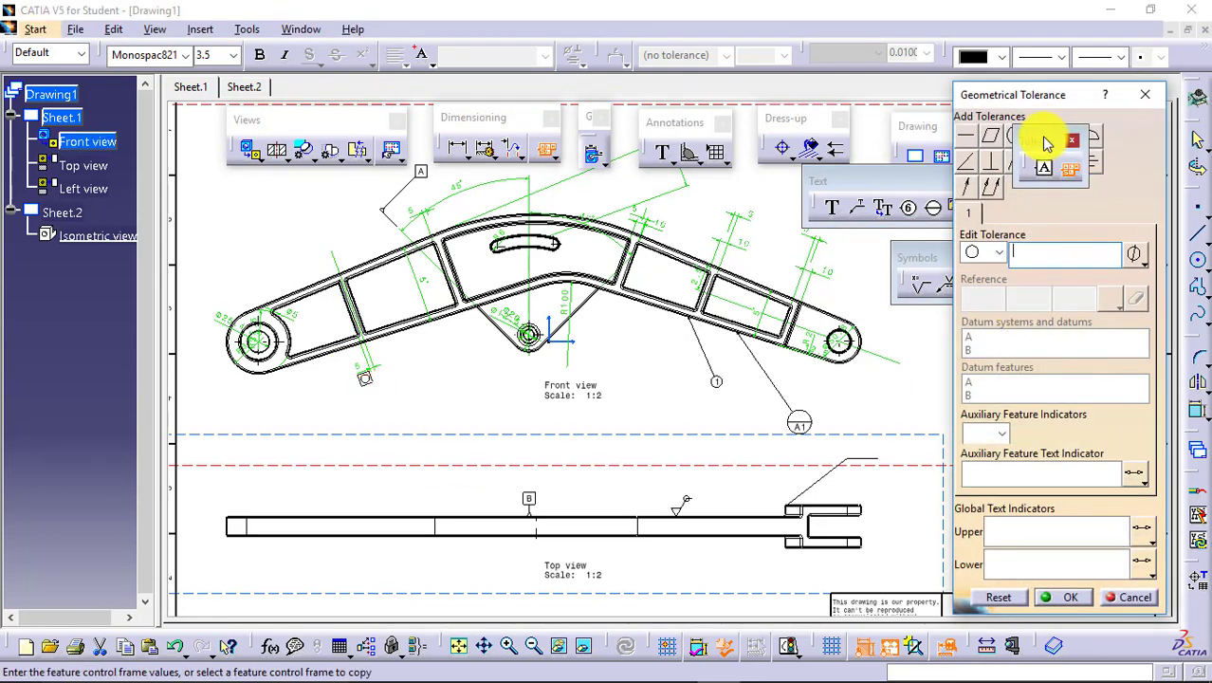
left_click_drag(1044, 138, 861, 105)
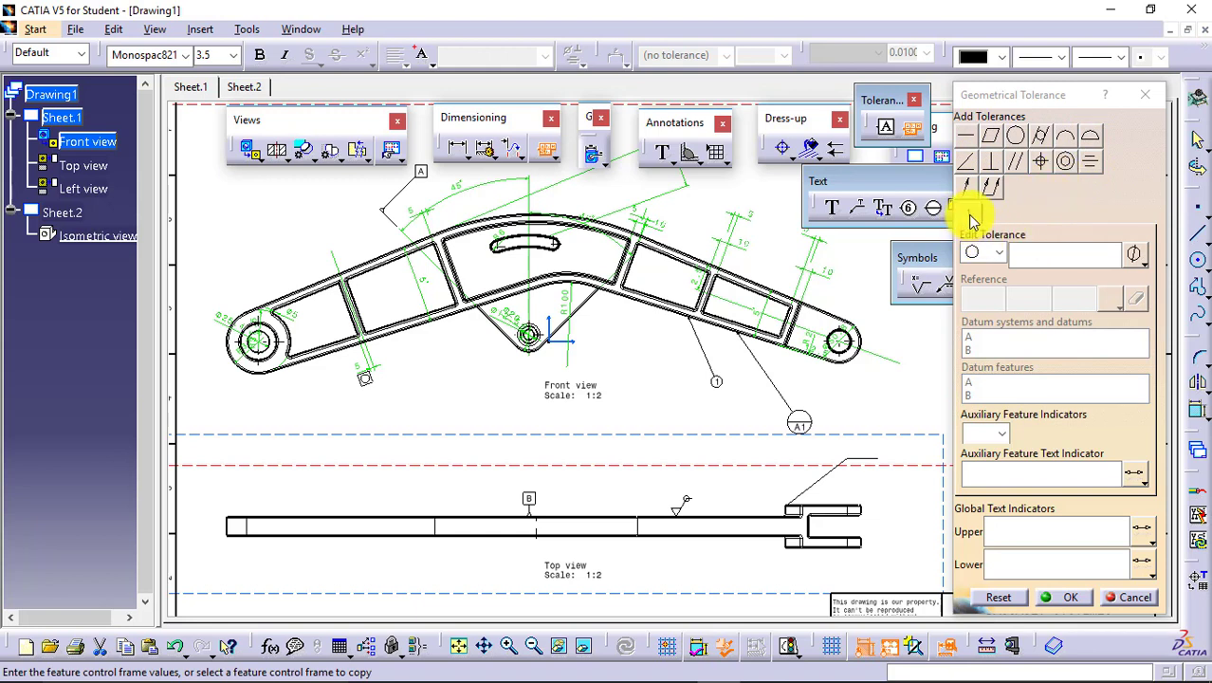
left_click(1000, 254)
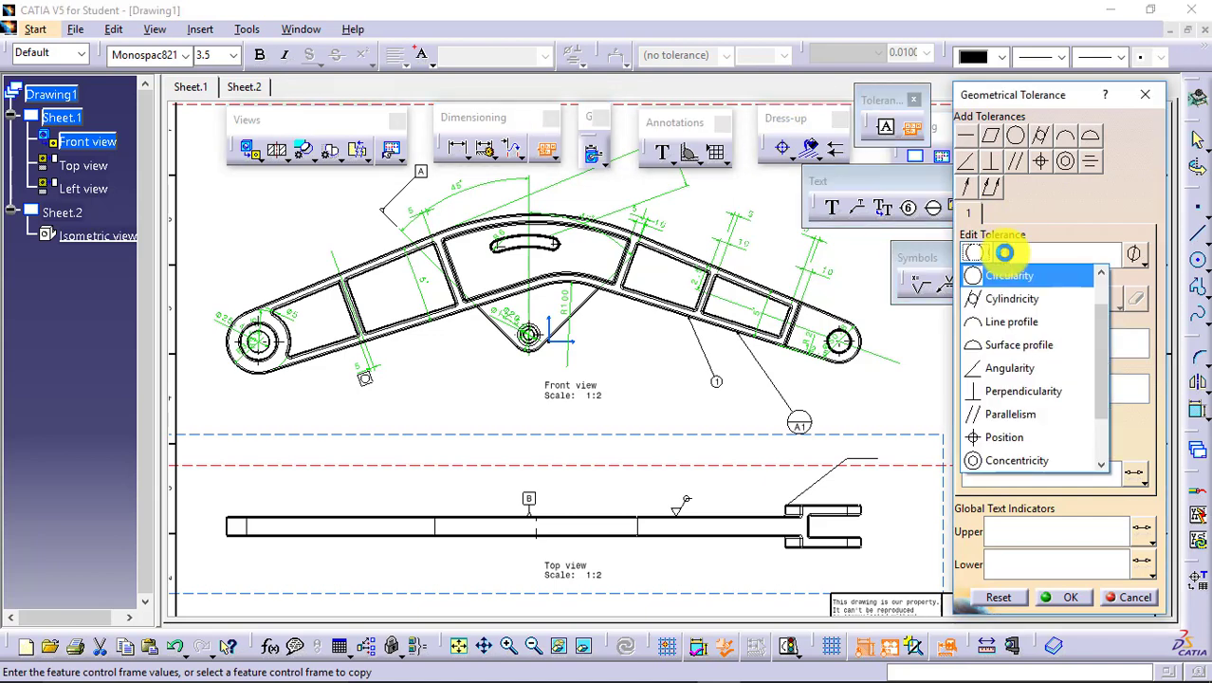
mouse_move(1106, 293)
left_mouse_down()
mouse_move(1104, 398)
mouse_move(1105, 306)
left_mouse_up()
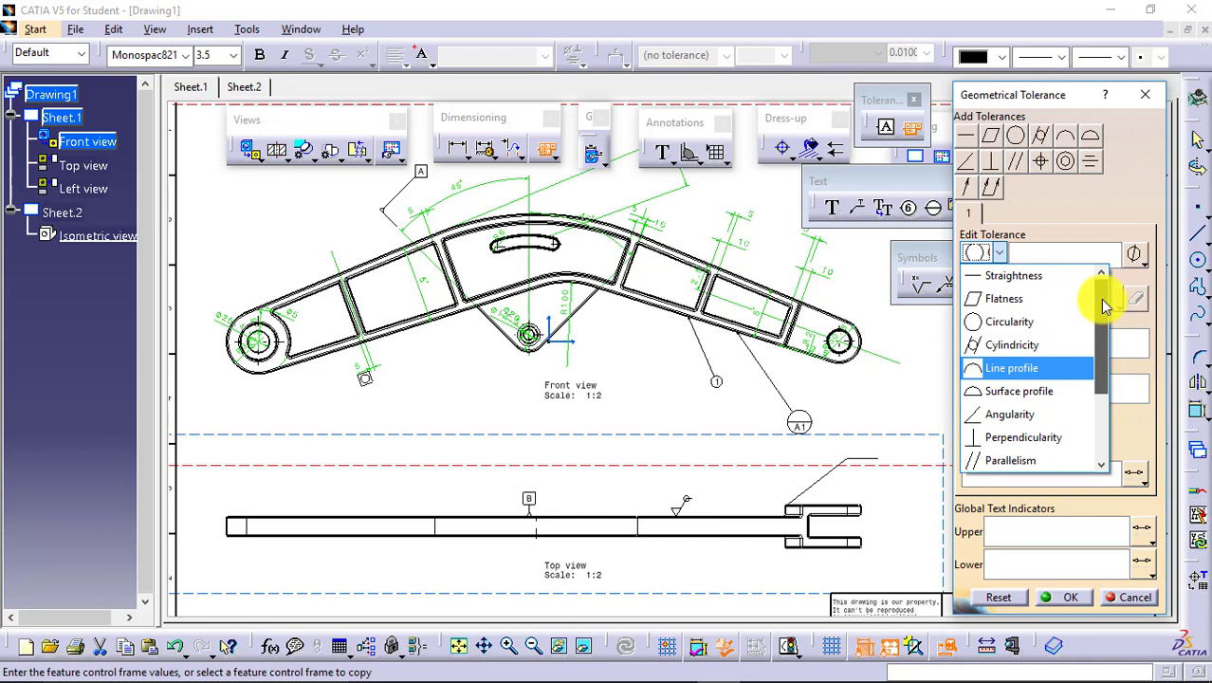
left_click_drag(1105, 306, 1106, 338)
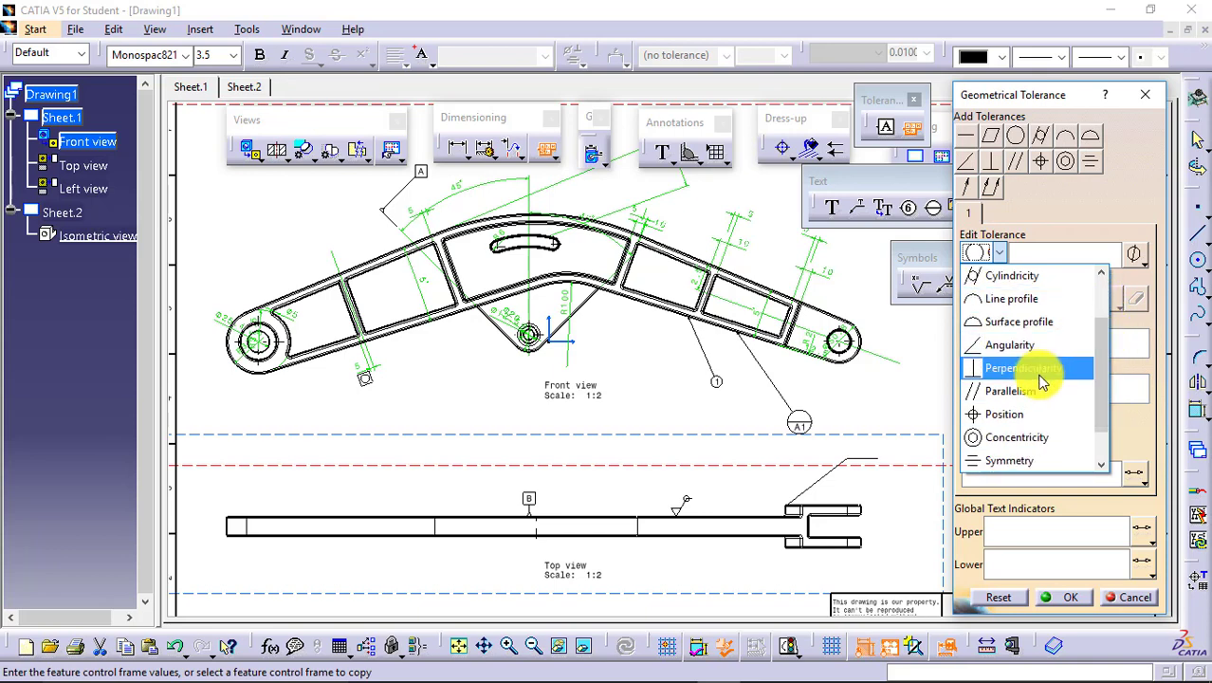
left_click(1042, 380)
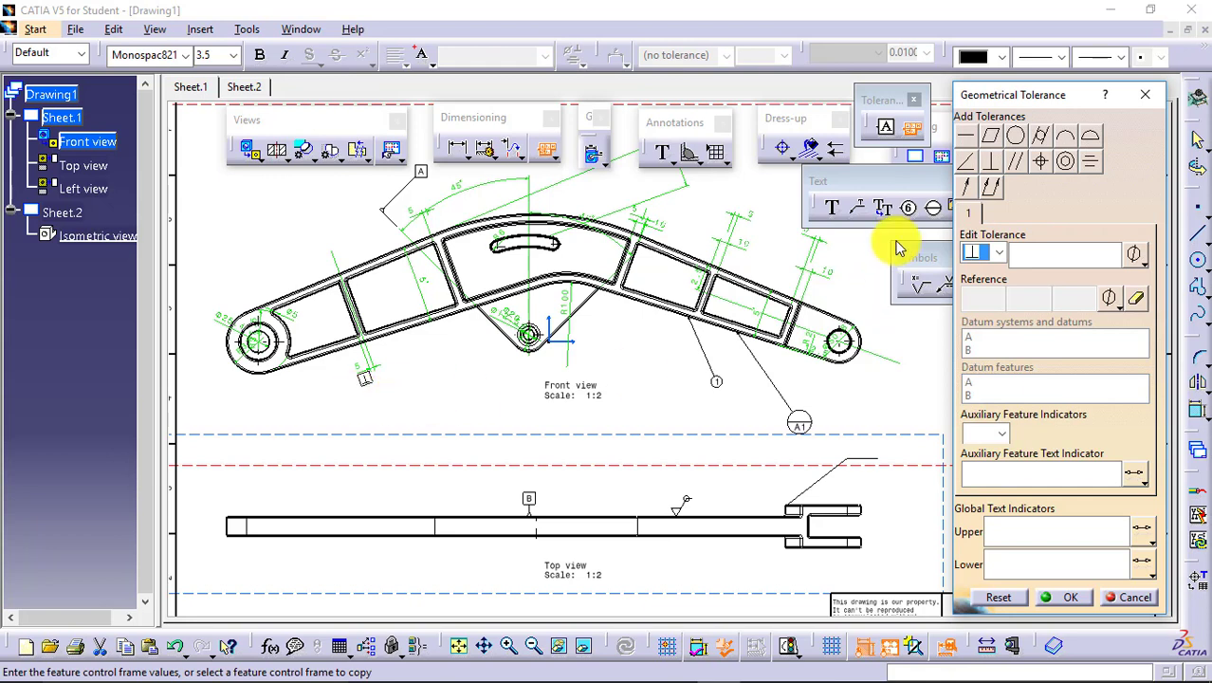
Set the perpendicularity tolerance to 0.01 with datum references A, B and C.
left_click(1054, 254)
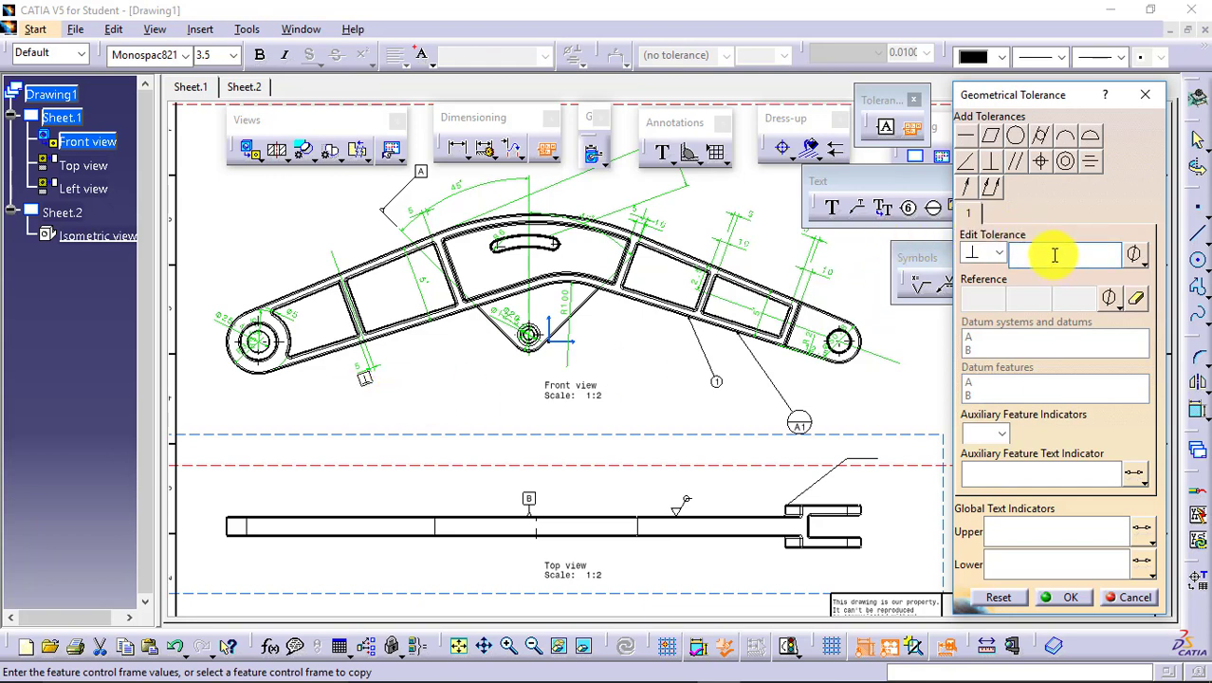
type("0.01")
left_click(991, 296)
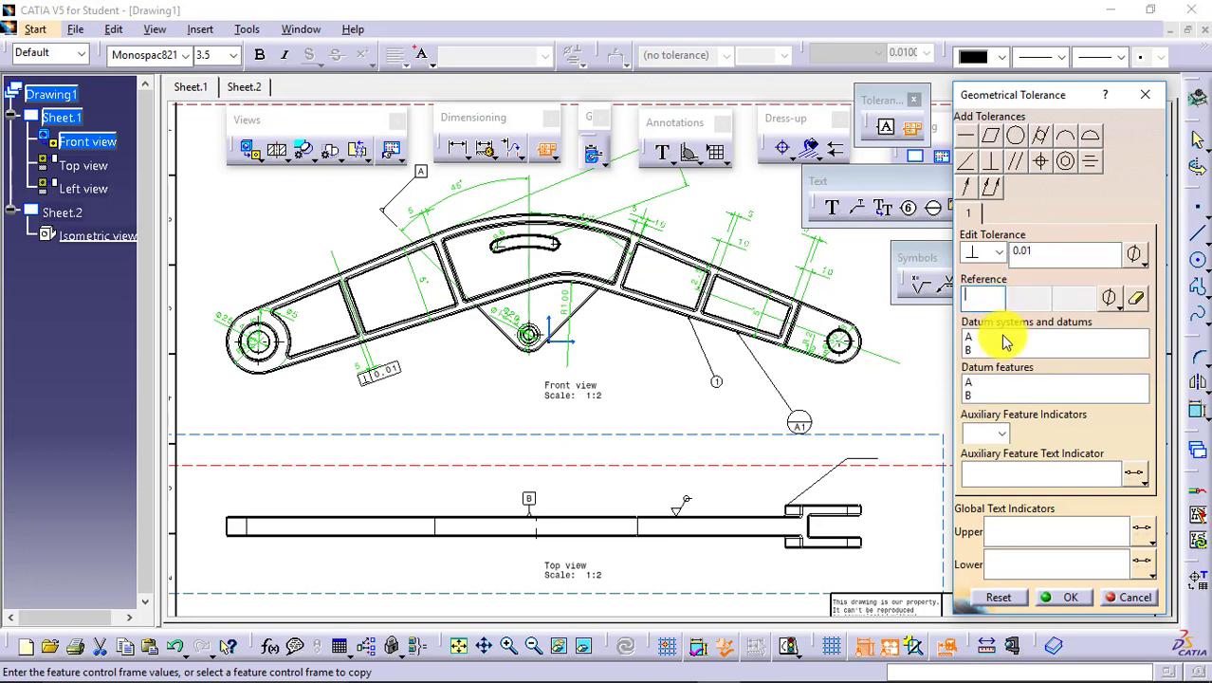
type("A")
key("Tab")
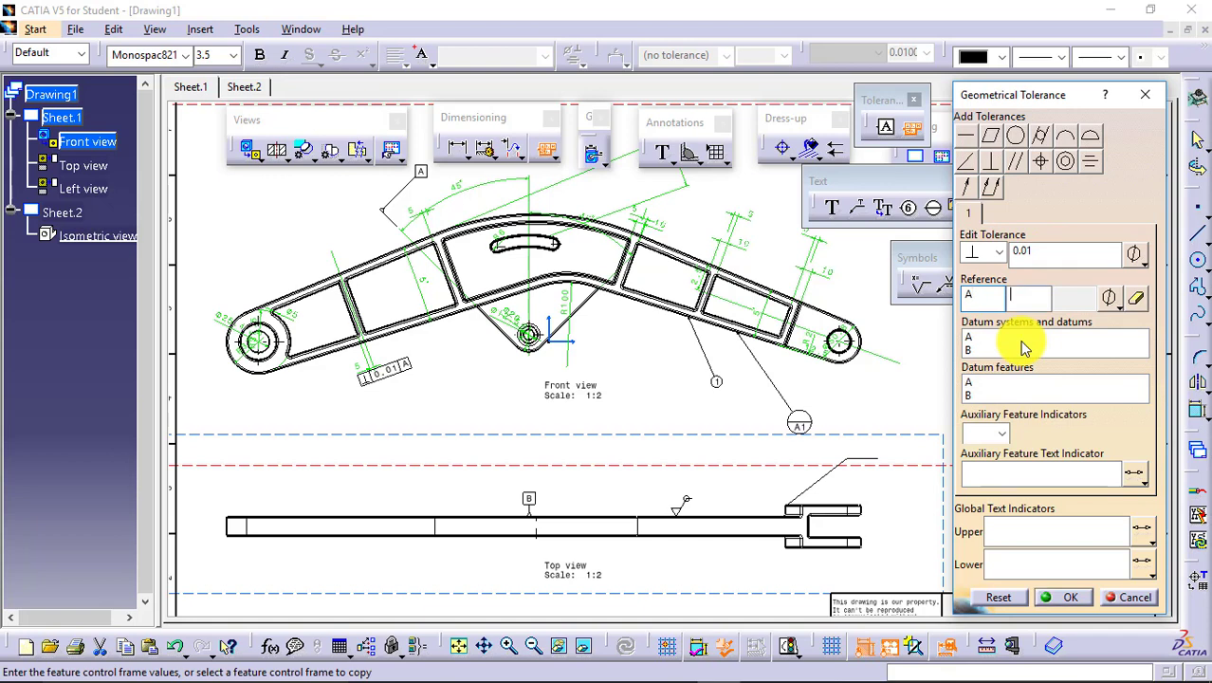
type("B")
key("Tab")
type("C")
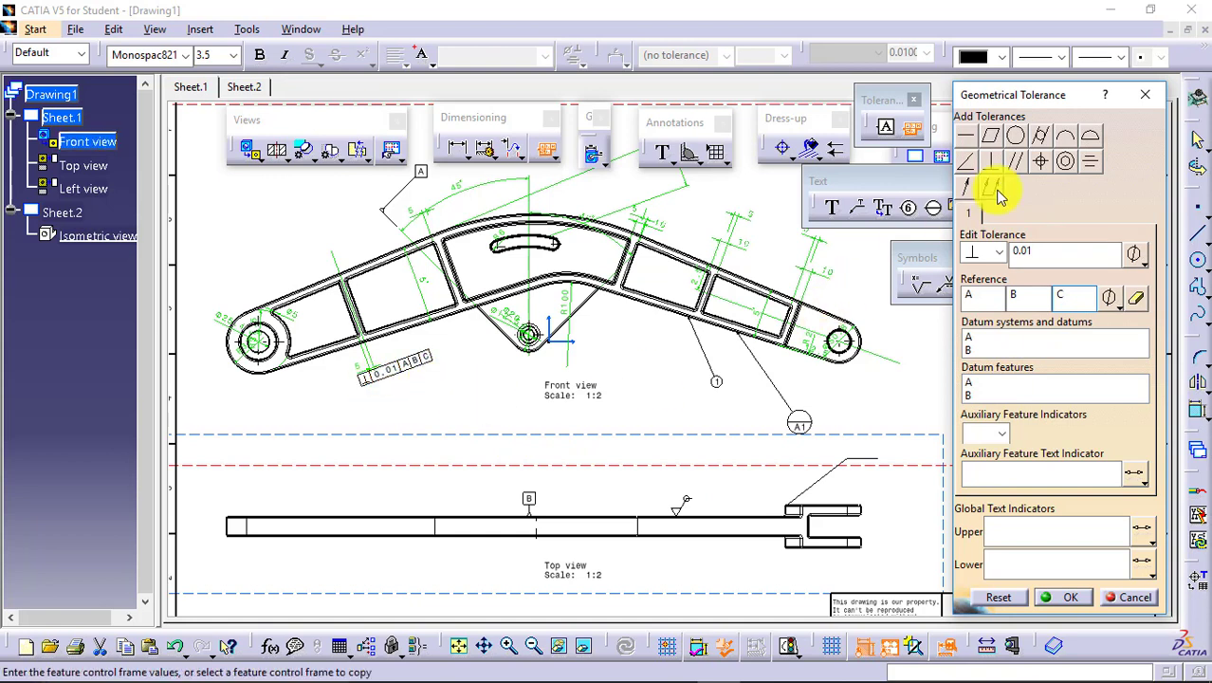
Add a second tolerance row for position with the value Ø0.01 and no datum reference, and finish the geometrical tolerance.
left_click(1040, 166)
left_click(969, 215)
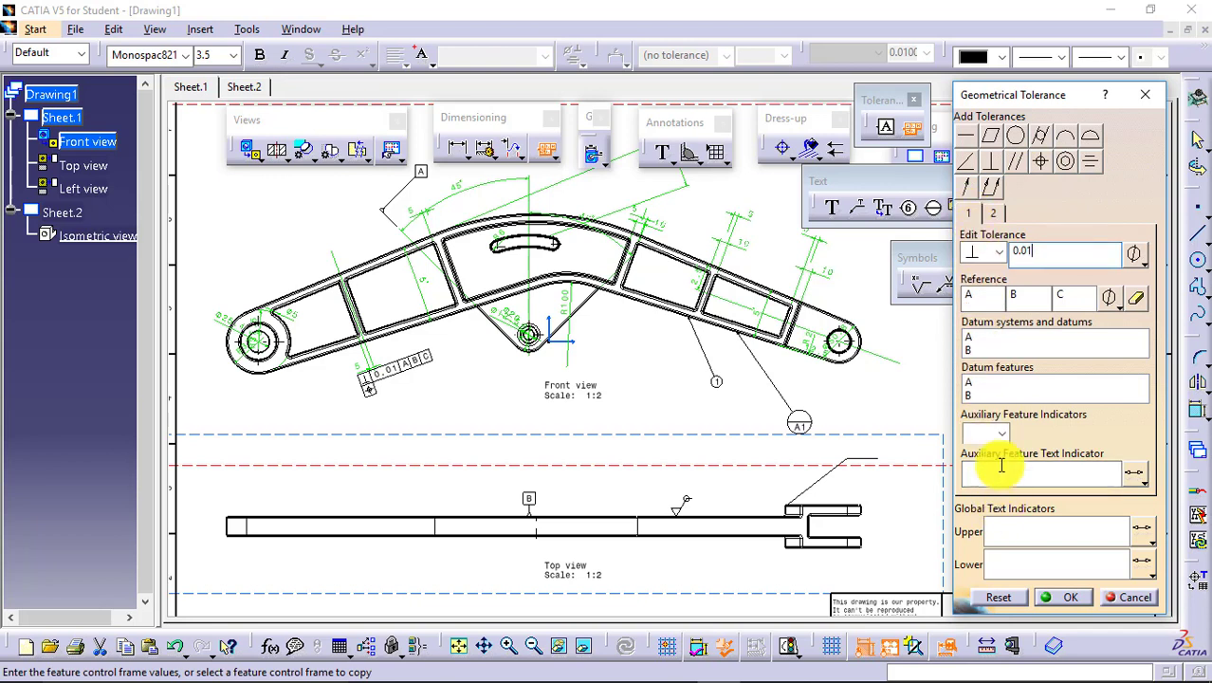
left_click(996, 214)
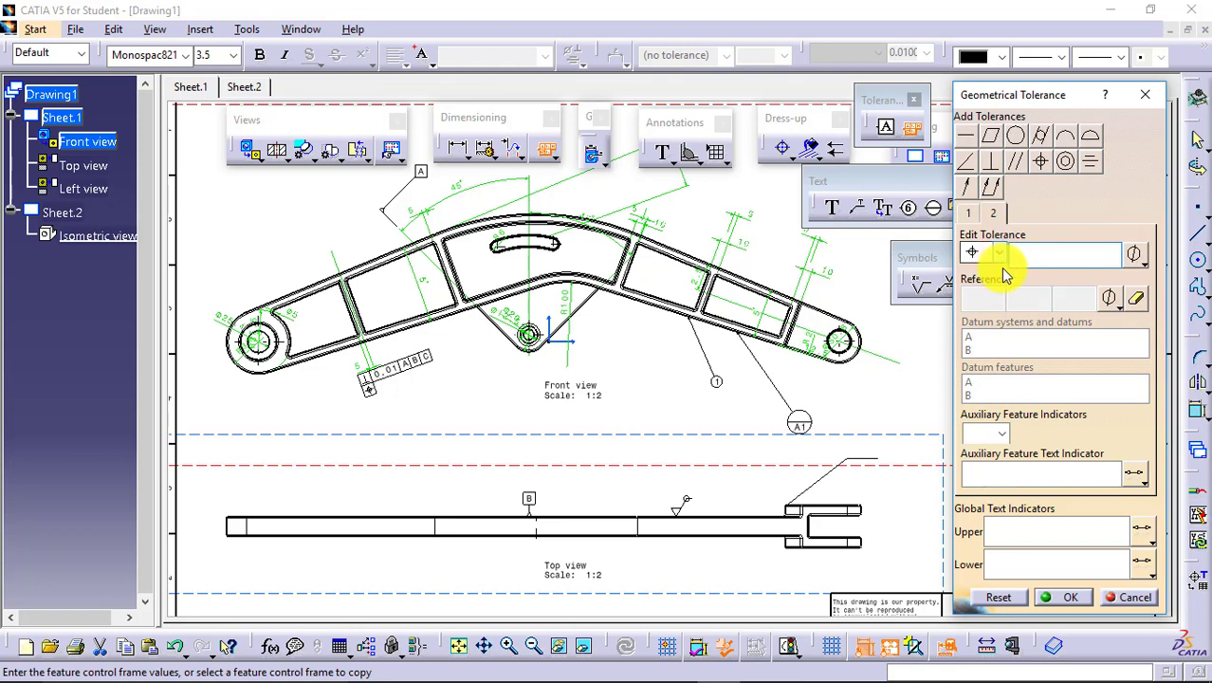
left_click(1142, 257)
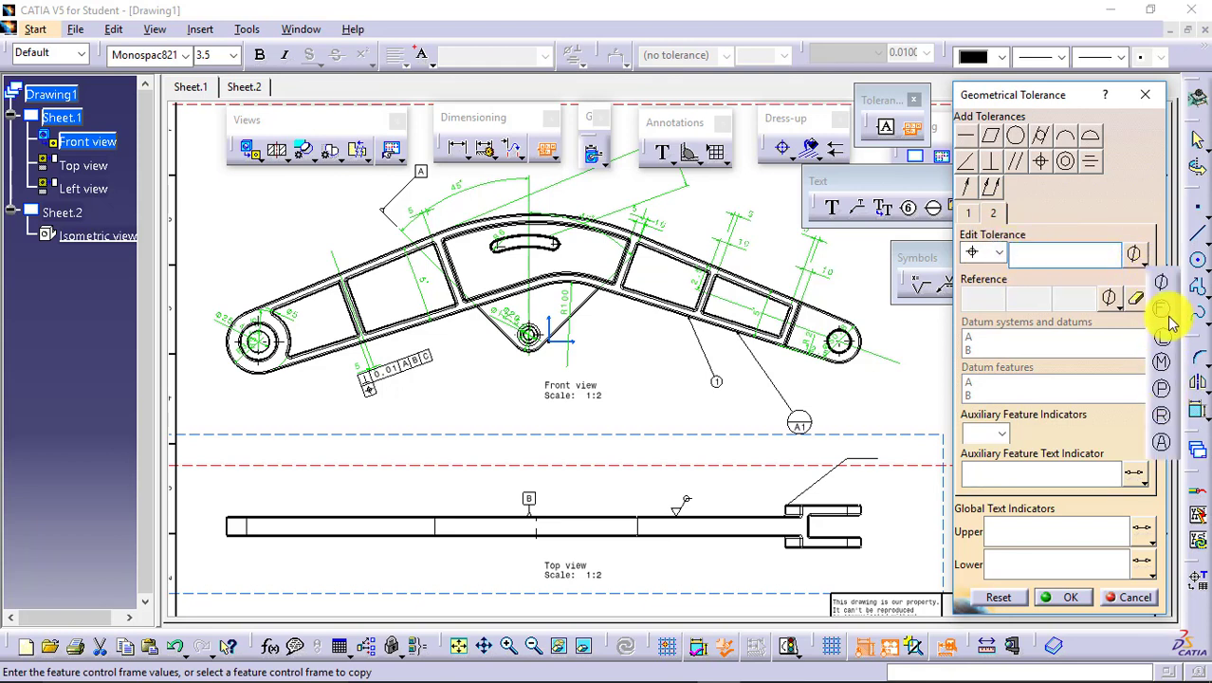
left_click(1163, 282)
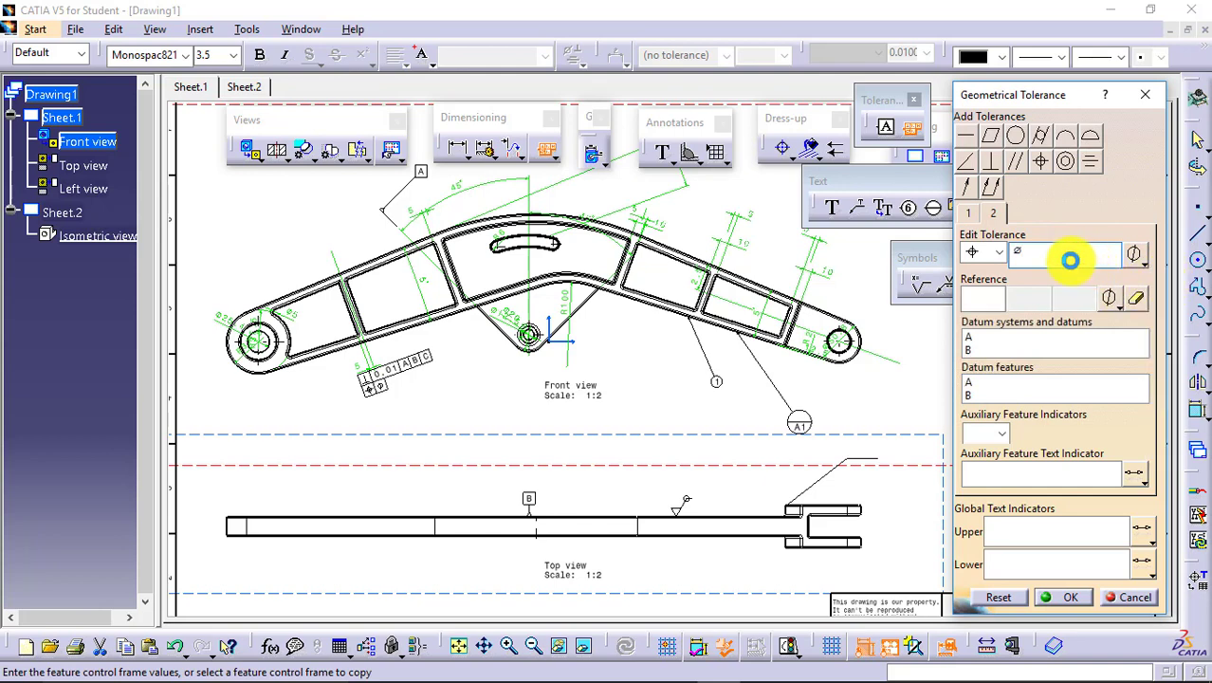
type("0.01")
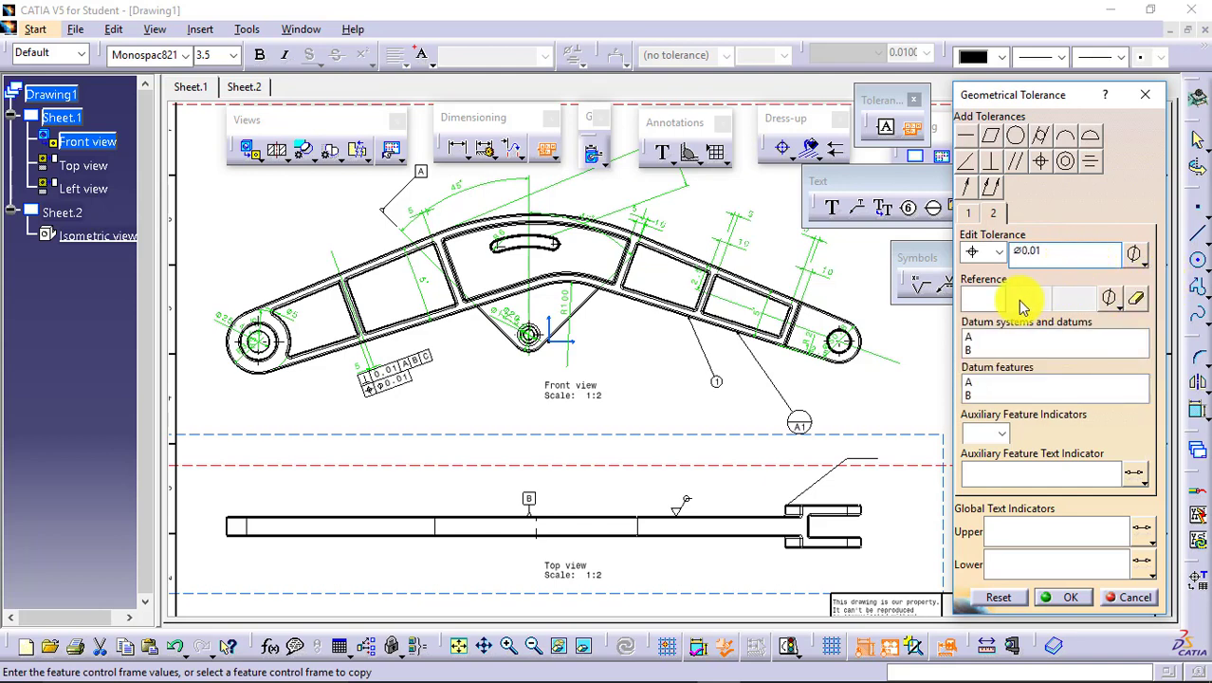
left_click(991, 296)
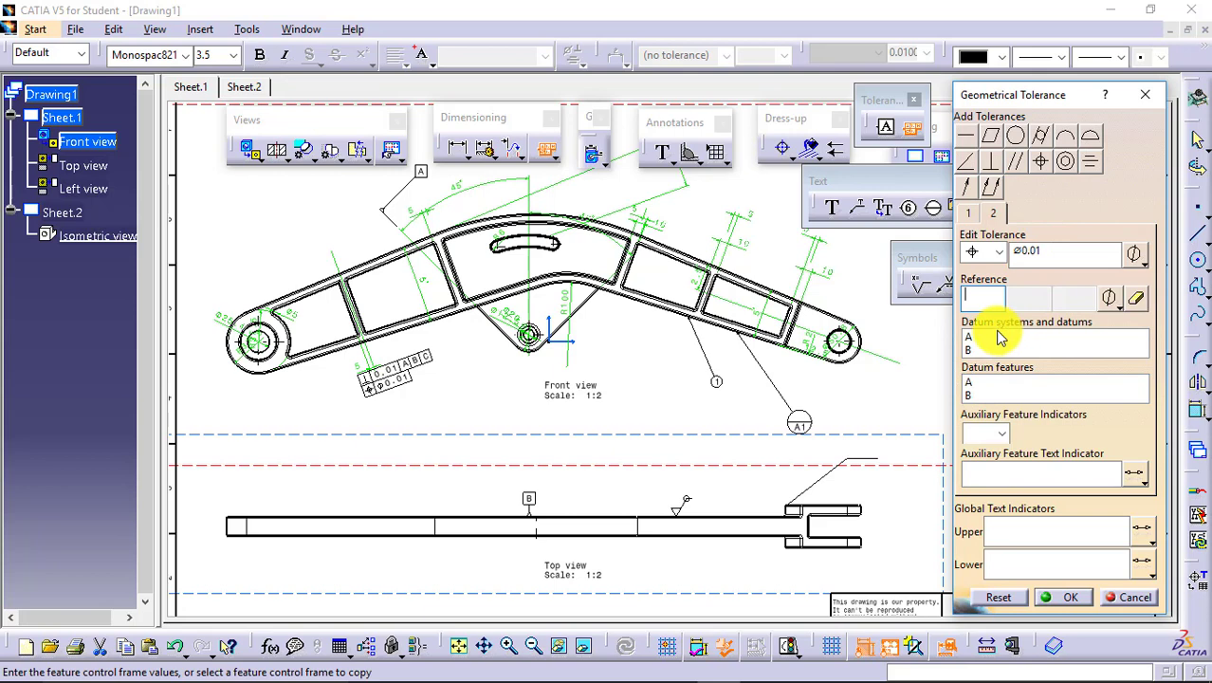
left_click(1064, 598)
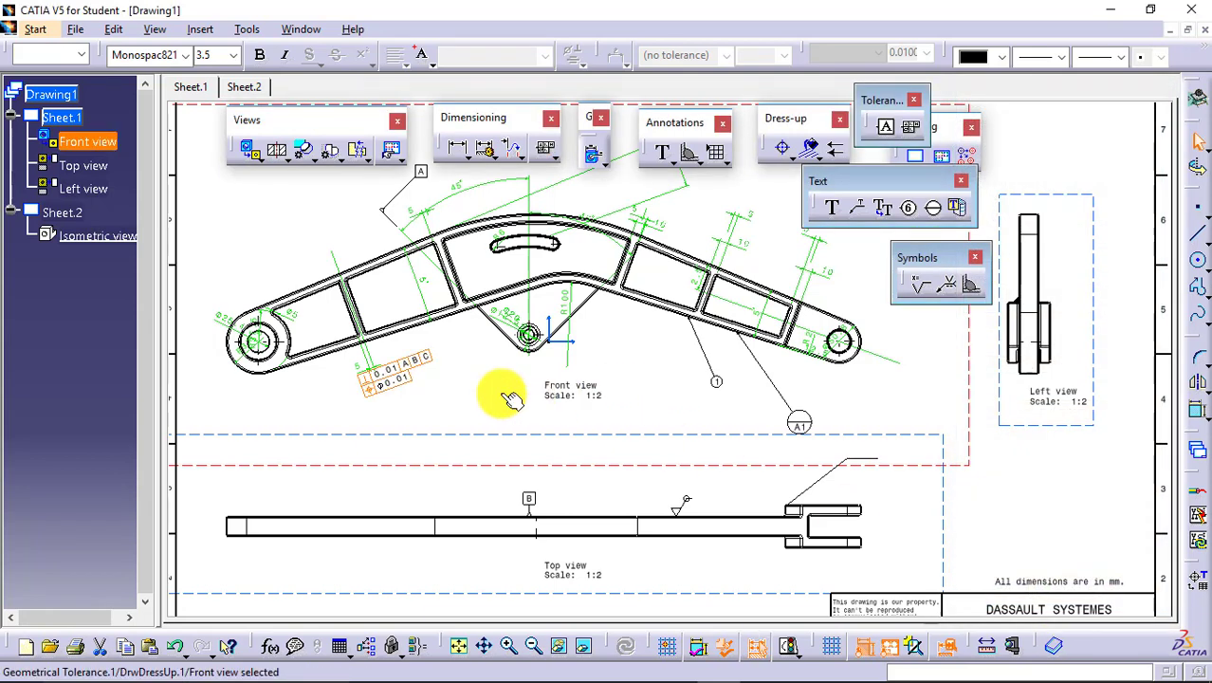
left_click(436, 377)
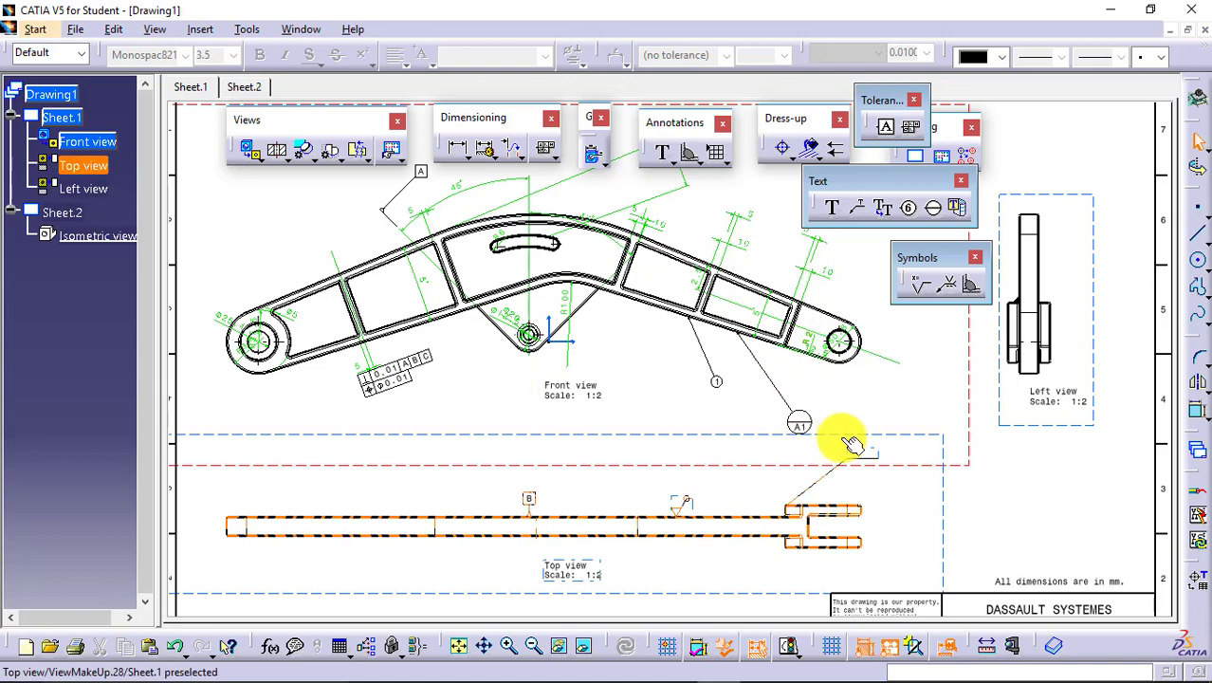
Bring the lower part of the sheet into view and make the top view the active view.
left_click(482, 646)
left_click_drag(726, 513, 736, 331)
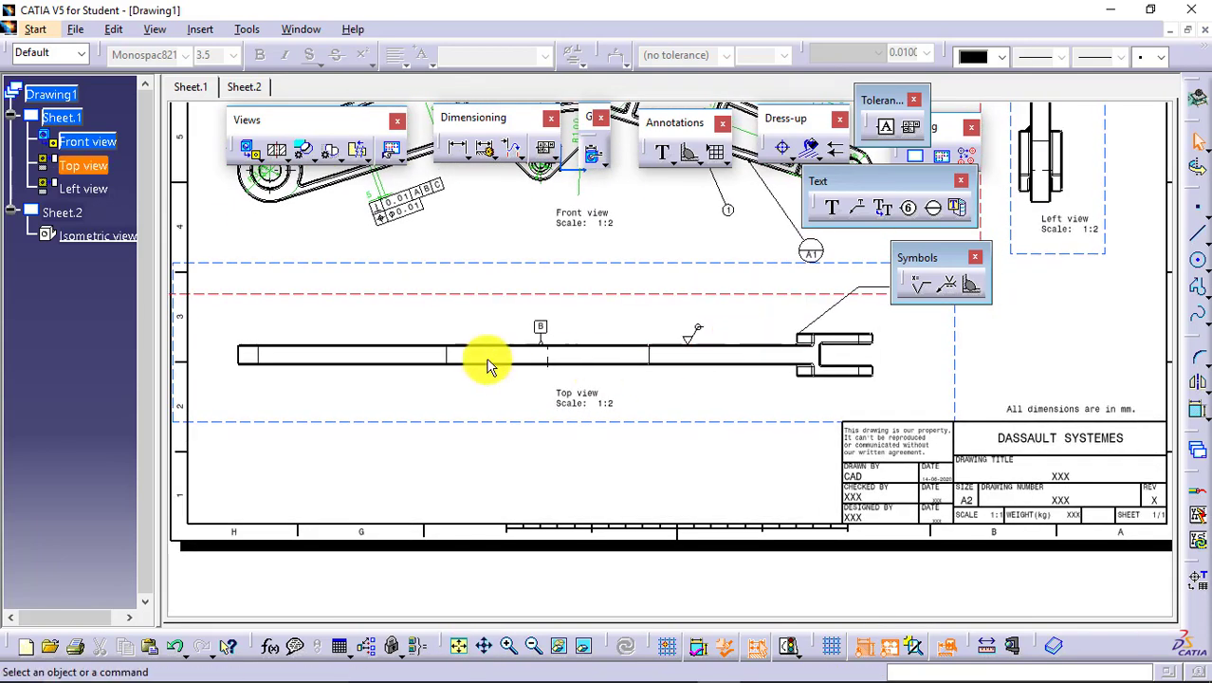
left_click(641, 421)
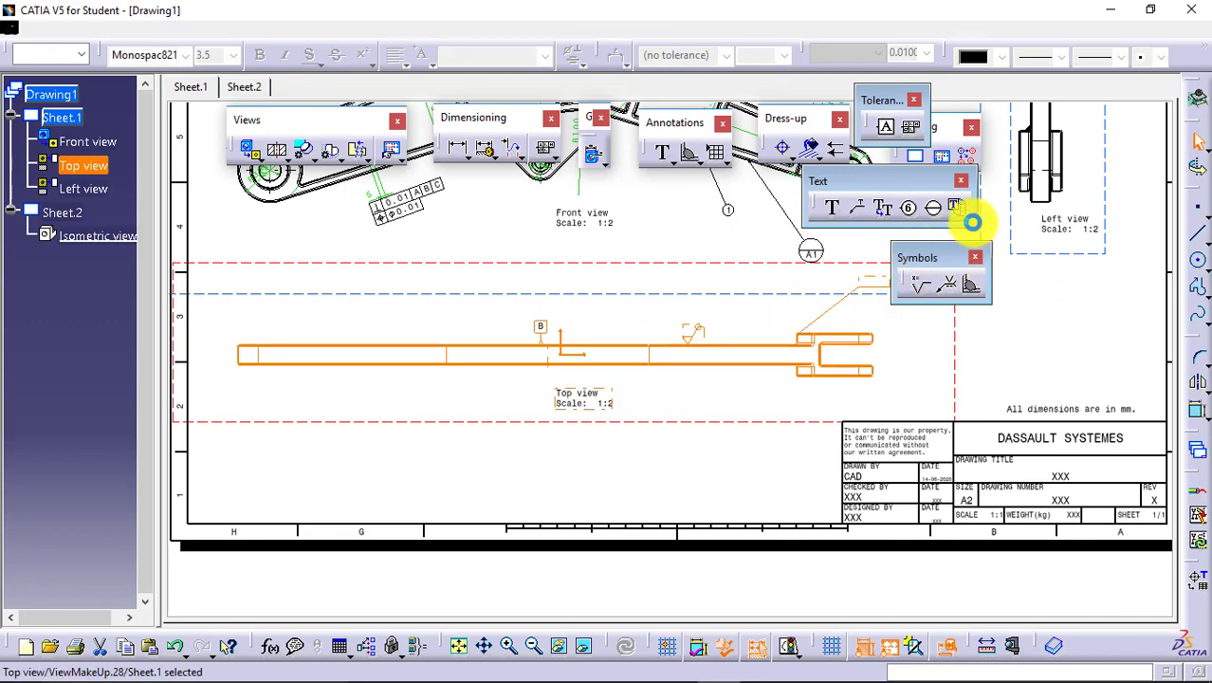
Clear away the Text and Tolerancing toolbars and lay out the Dress-up and Axis and Threads tools beside the top view.
left_click(961, 180)
left_click(914, 100)
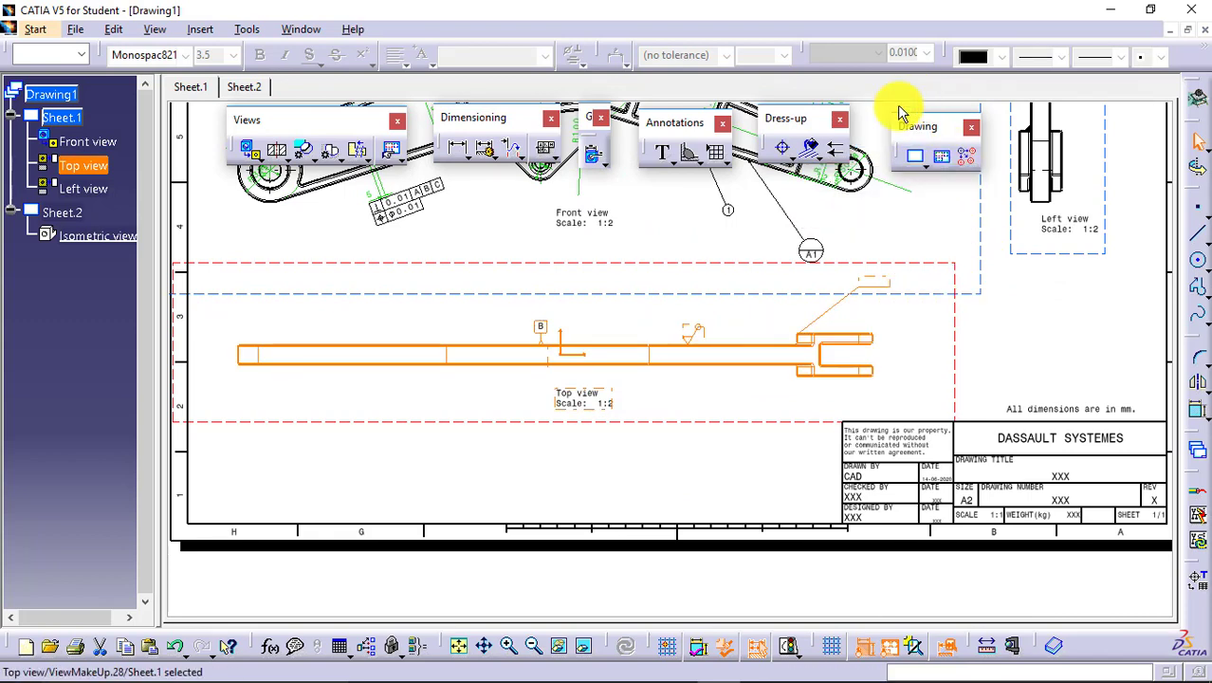
left_click_drag(812, 122, 1062, 306)
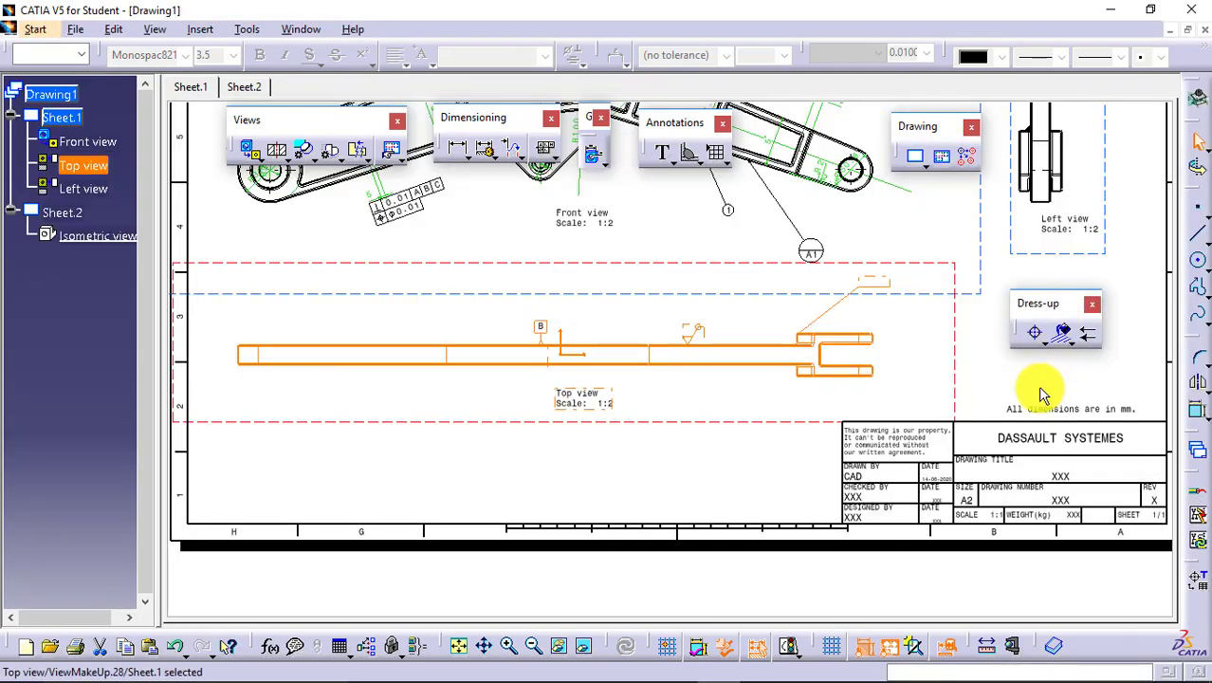
left_click(1043, 342)
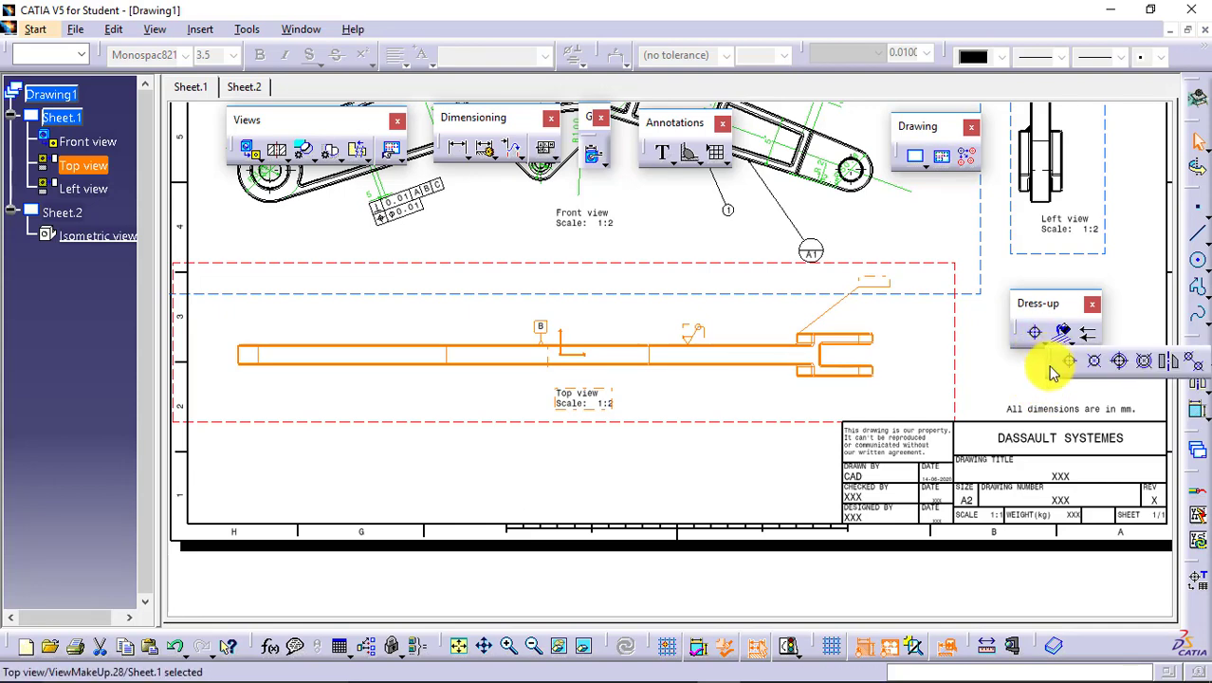
left_click_drag(1049, 367, 1003, 376)
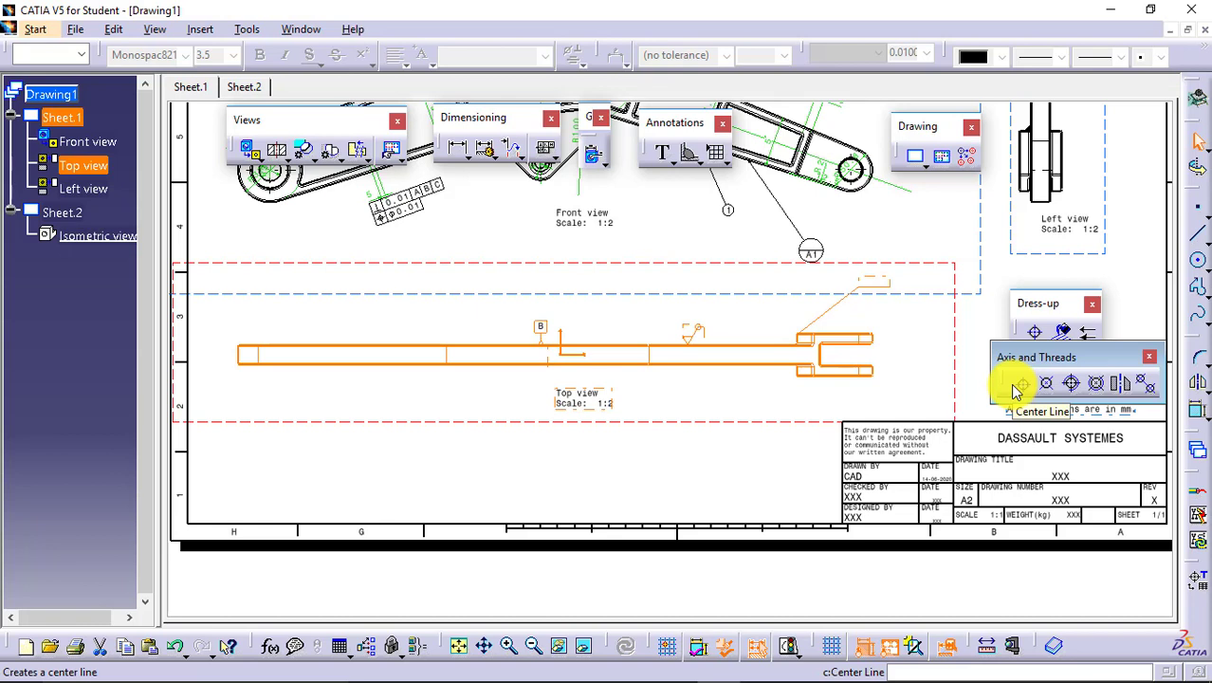
Try a center line at the fork end of the top view and a thread on the front view's right-end hole.
left_click(1013, 388)
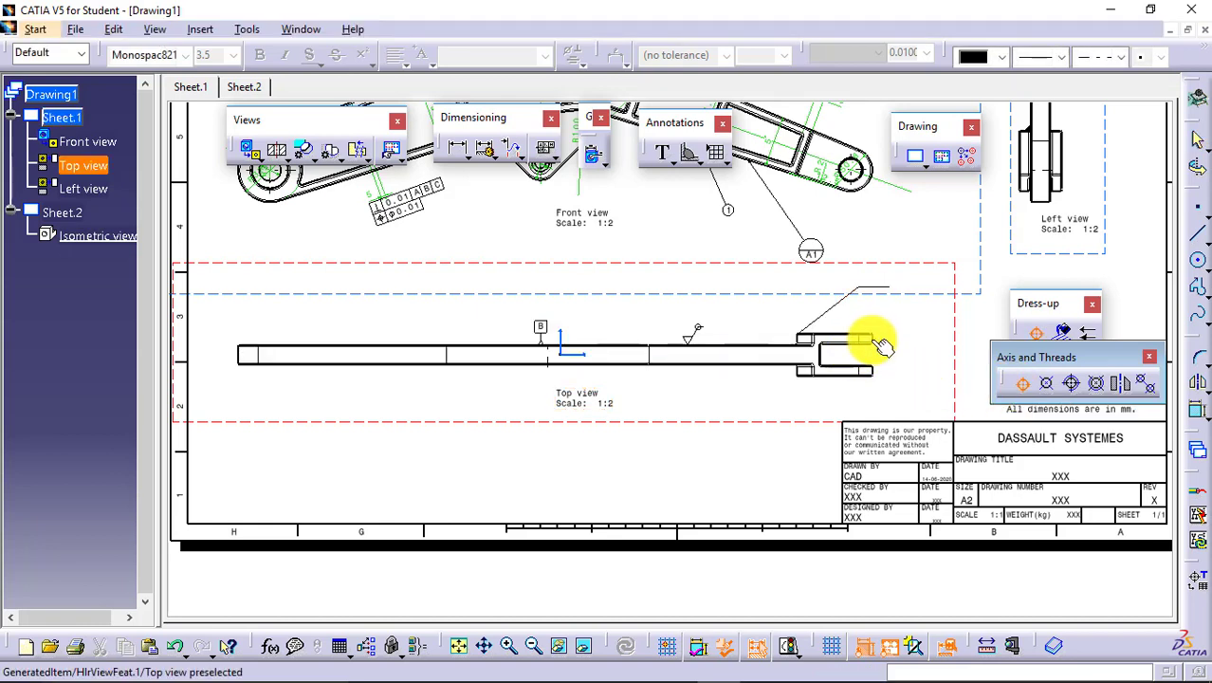
left_click(889, 363)
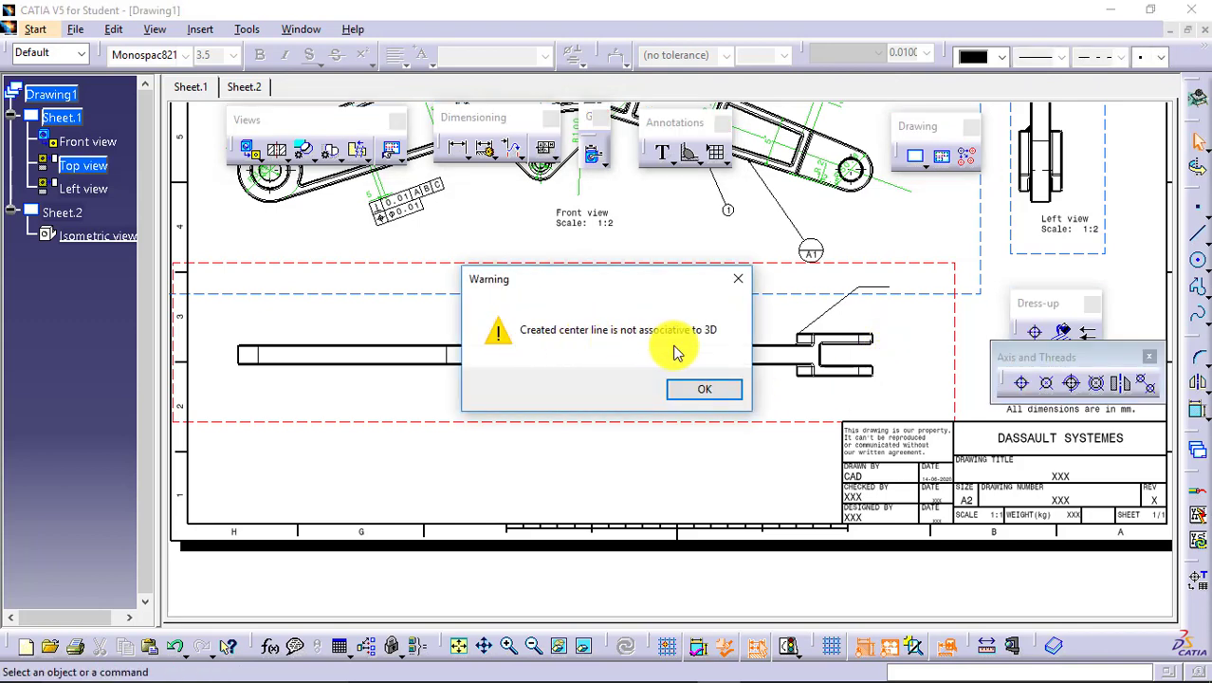
left_click(703, 394)
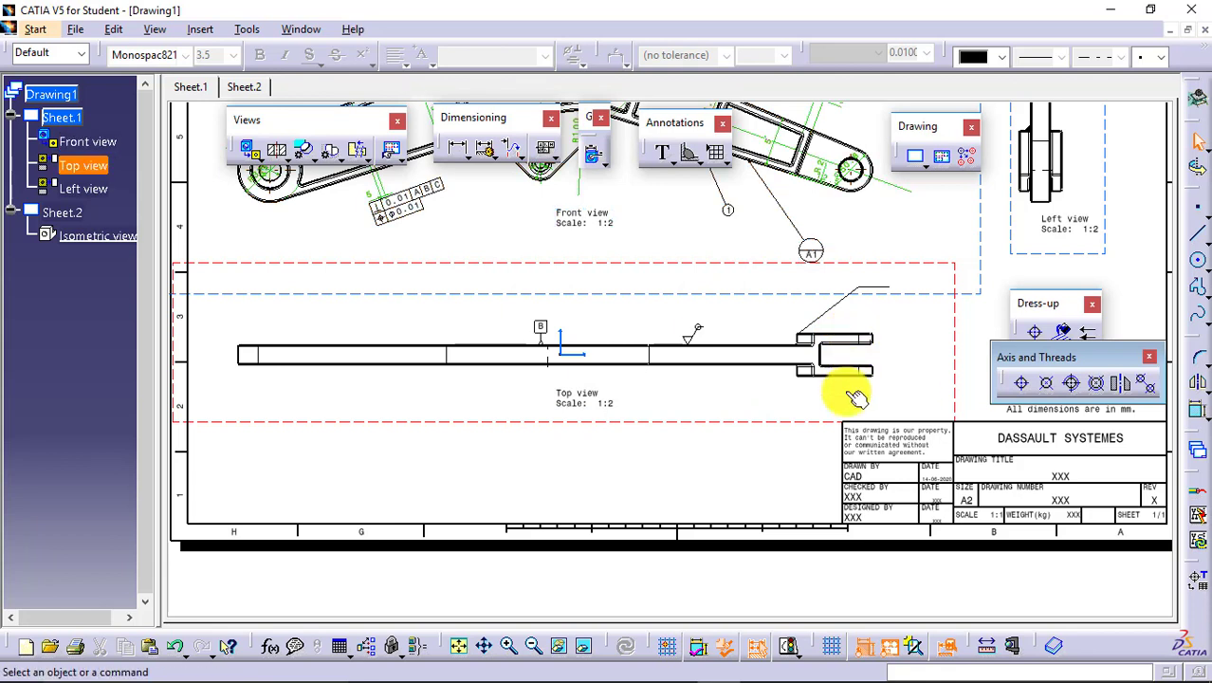
left_click(559, 360)
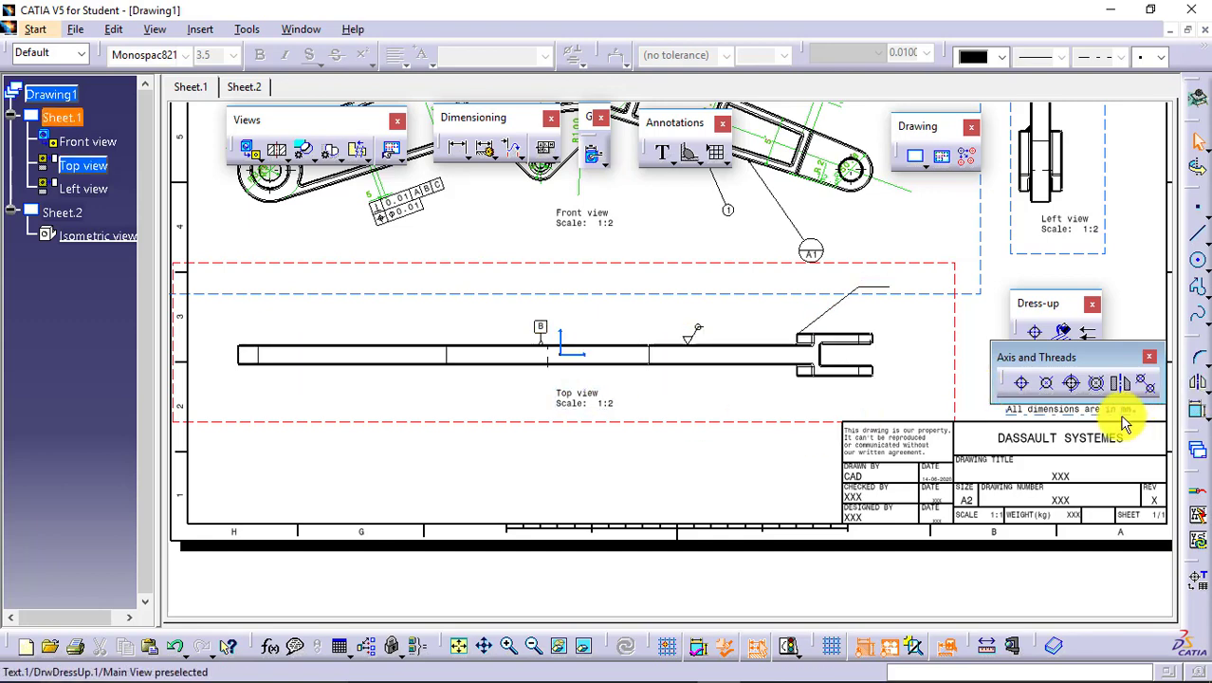
left_click(1072, 389)
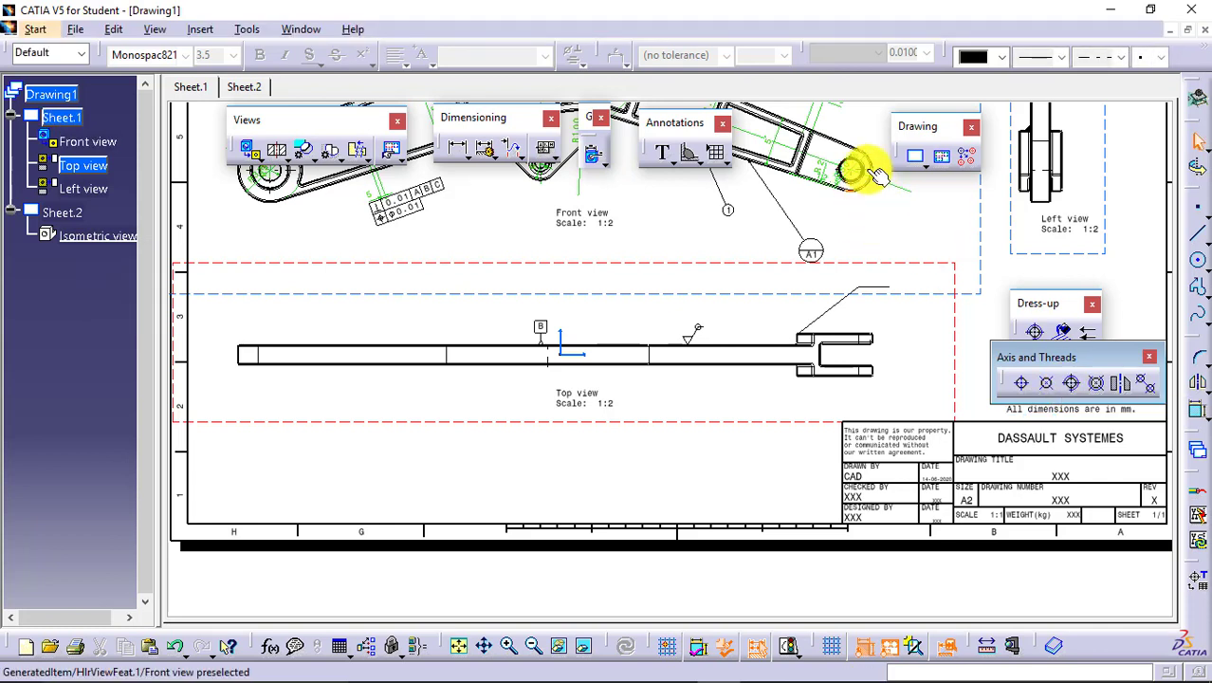
left_click(865, 171)
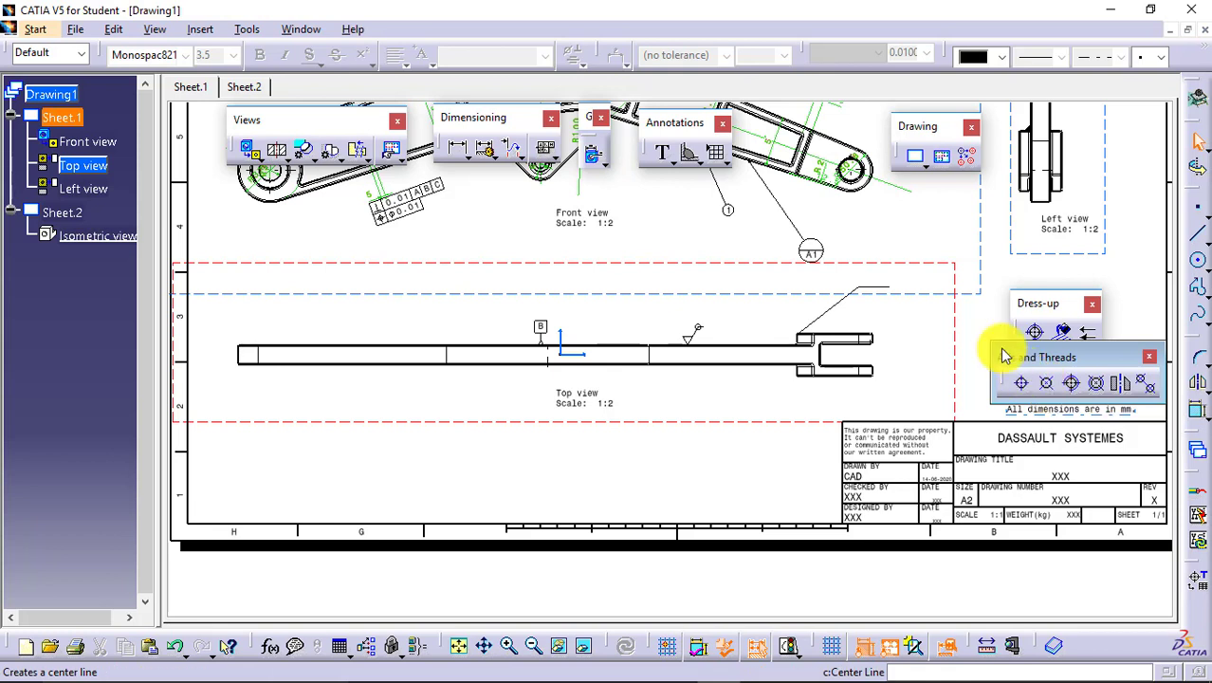
Put away the Axis and Threads tools and create an area fill in the fork-end section of the top view.
left_click_drag(1062, 305, 1060, 283)
left_click(1145, 354)
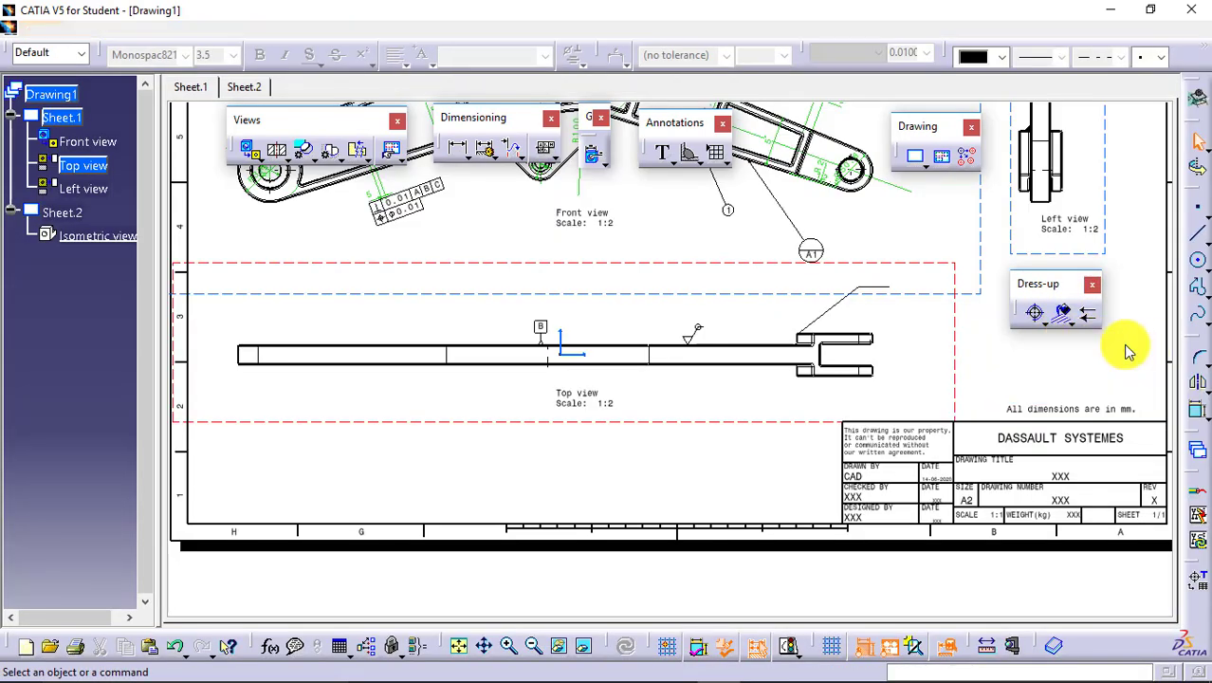
left_click(1074, 321)
left_click_drag(1044, 360, 1031, 396)
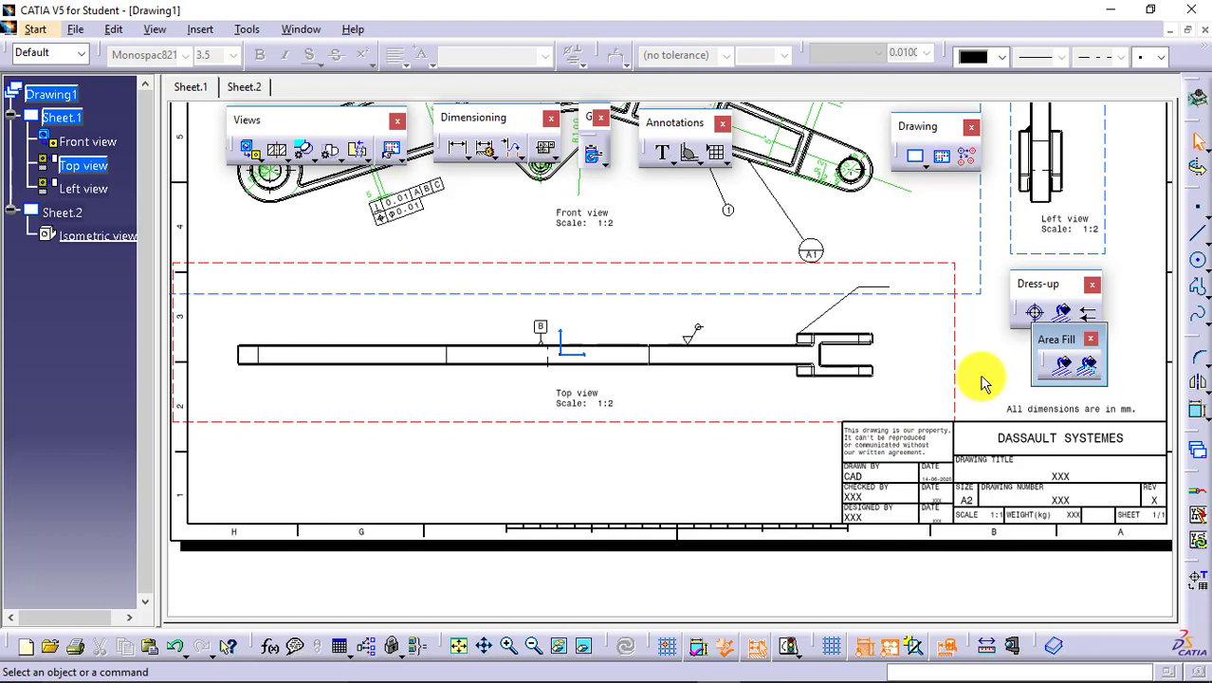
left_click(1063, 363)
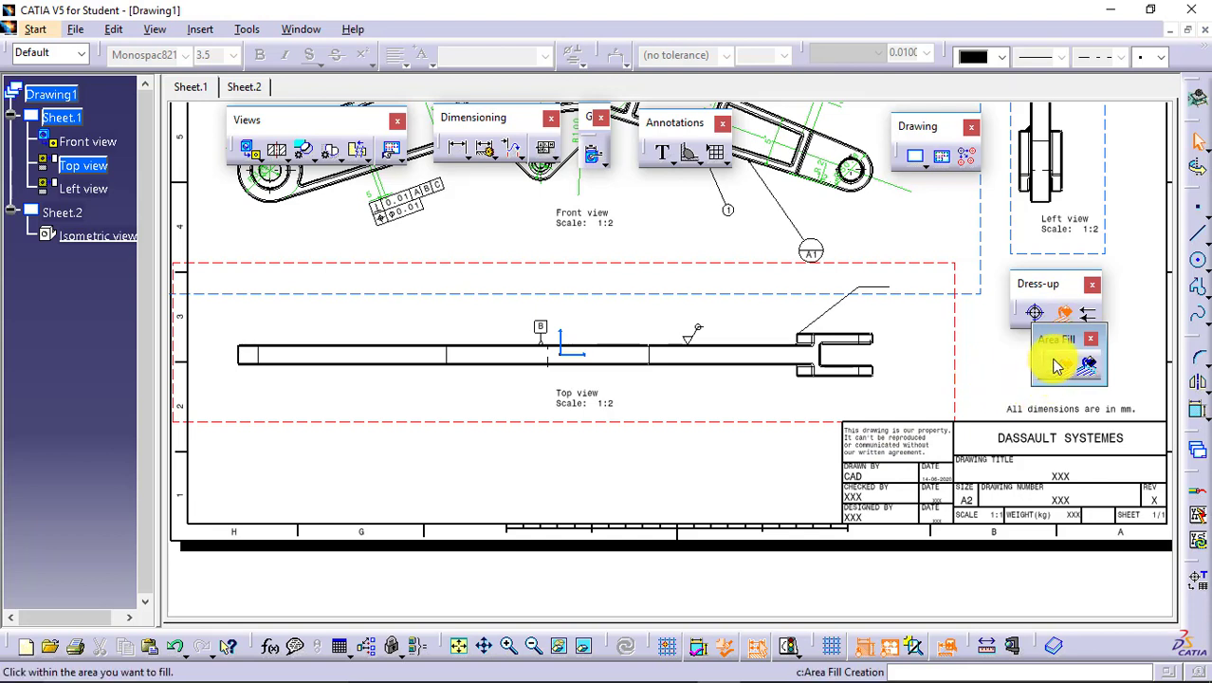
left_click(781, 361)
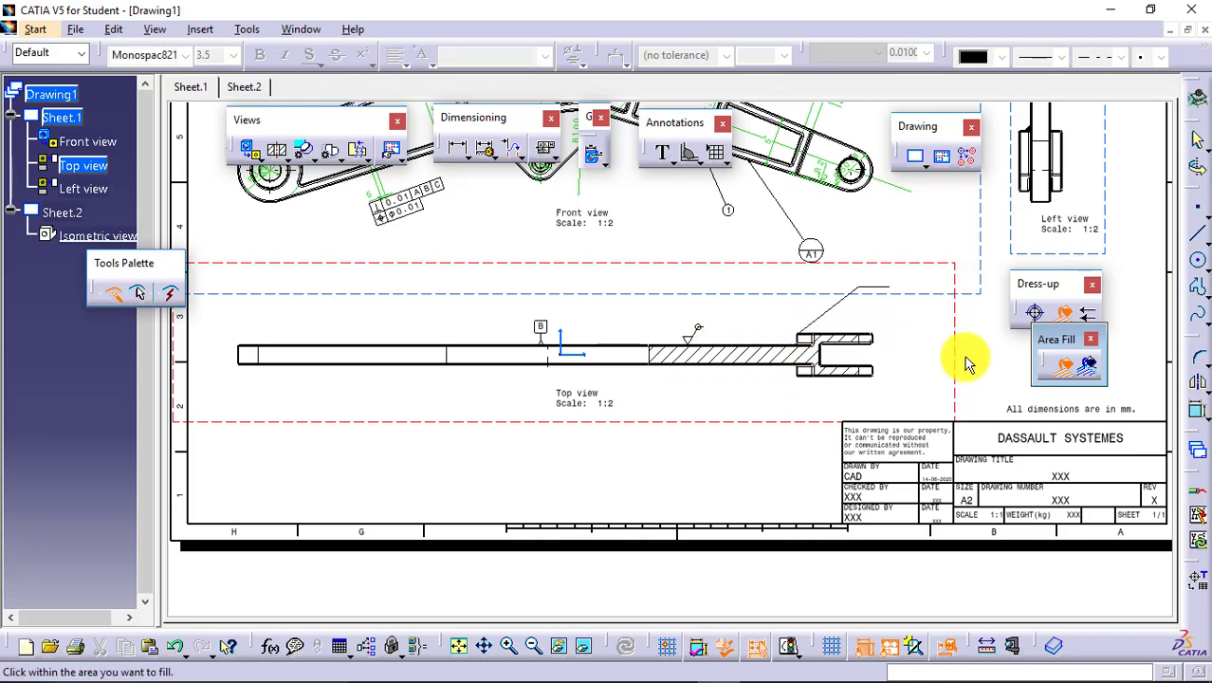
left_click(1090, 368)
left_click(765, 357)
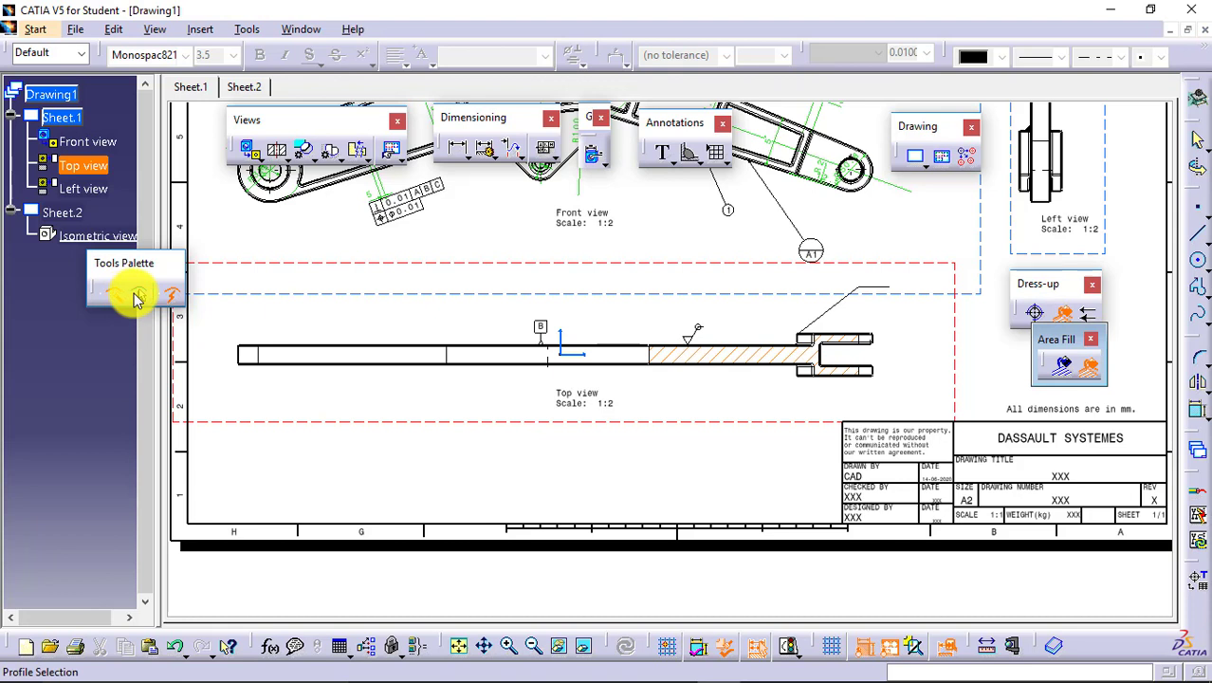
left_click(137, 297)
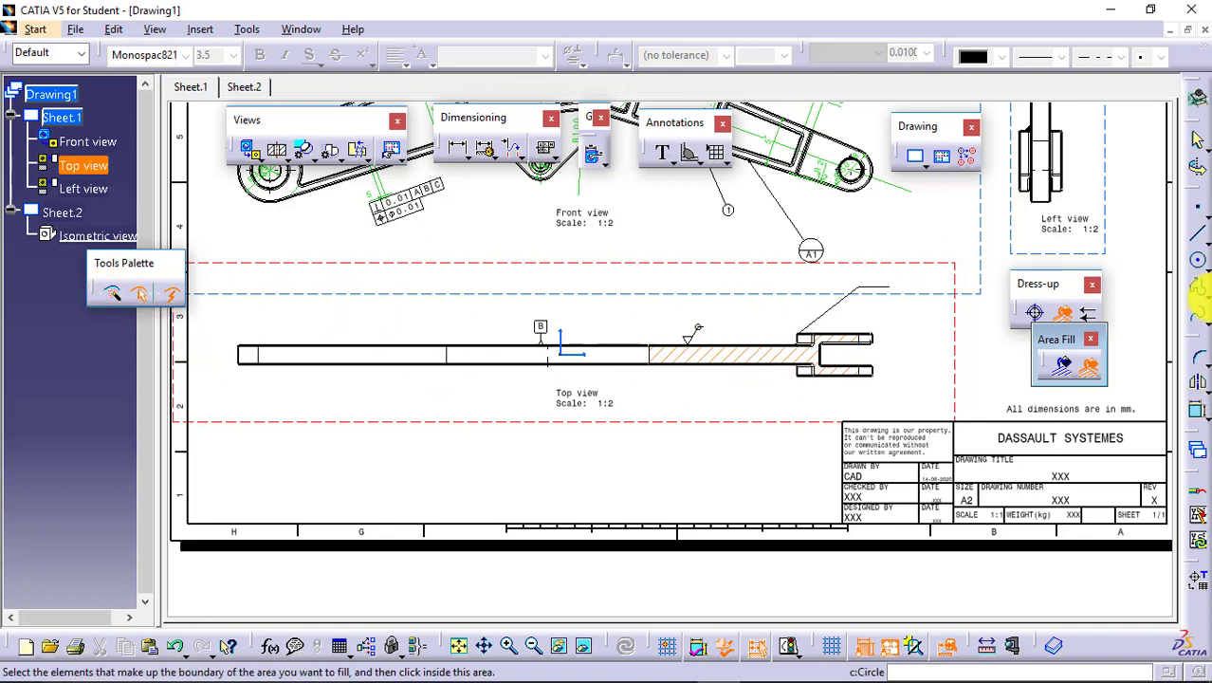
left_click(1088, 368)
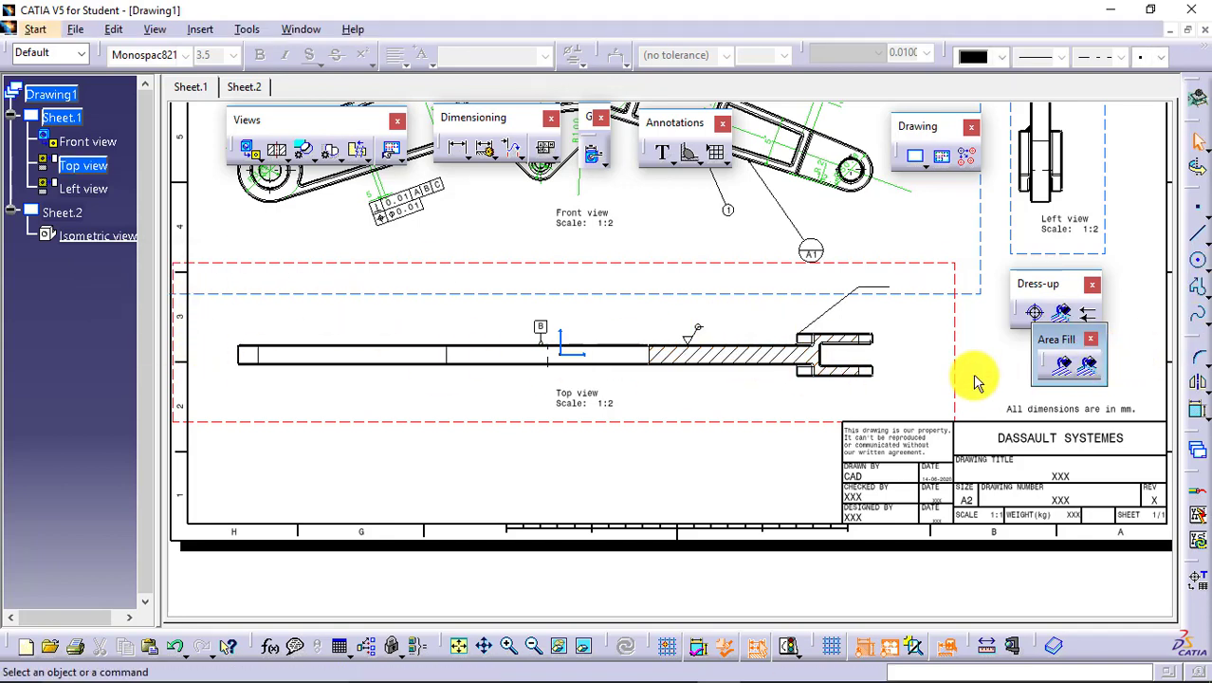
Open the area fill's pattern properties and preview the Dotting, Coloring and Image types.
right_click(764, 361)
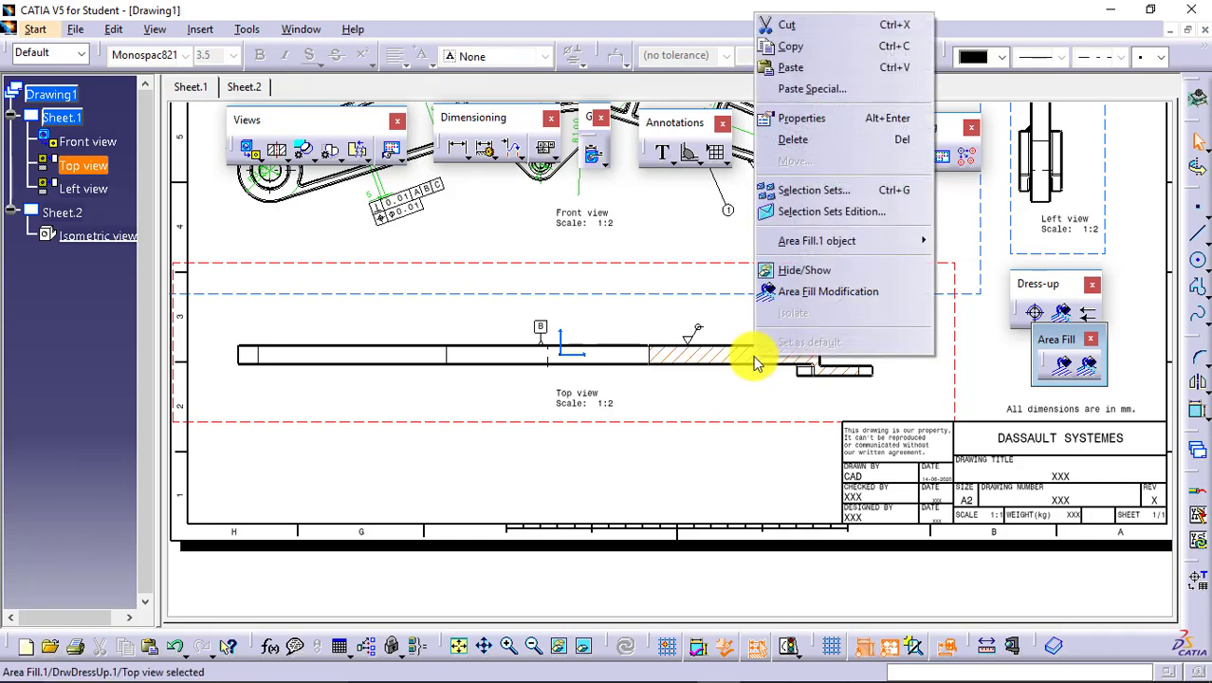
left_click(828, 123)
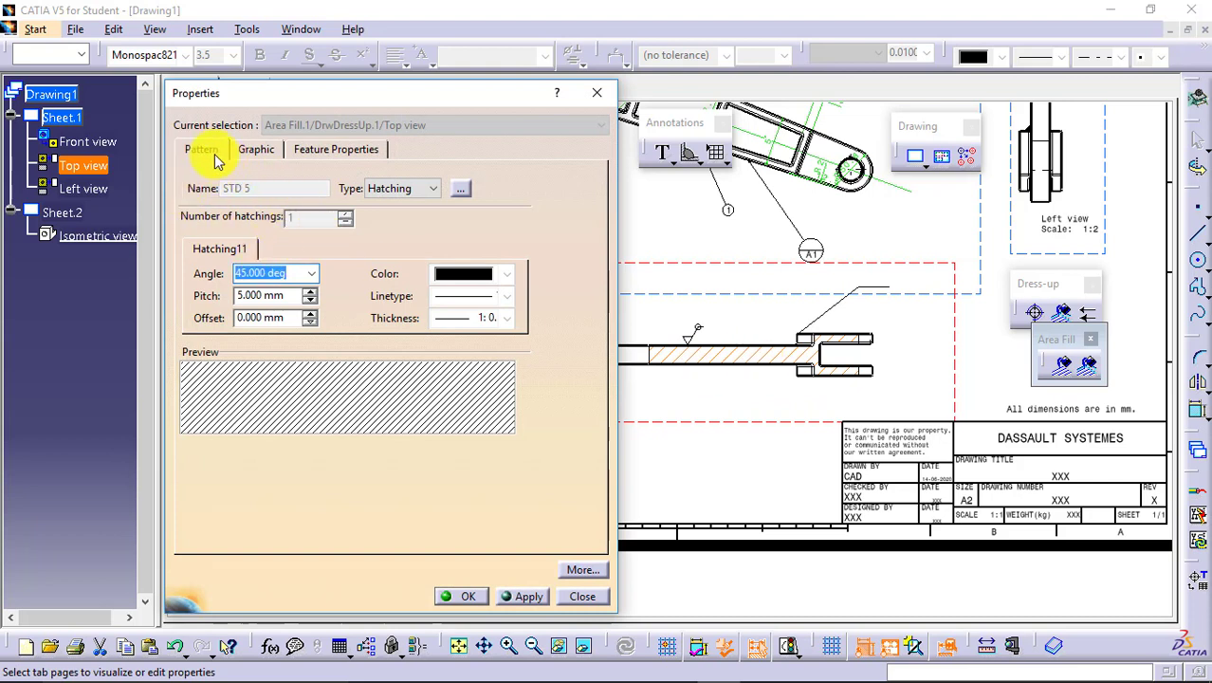
left_click(438, 186)
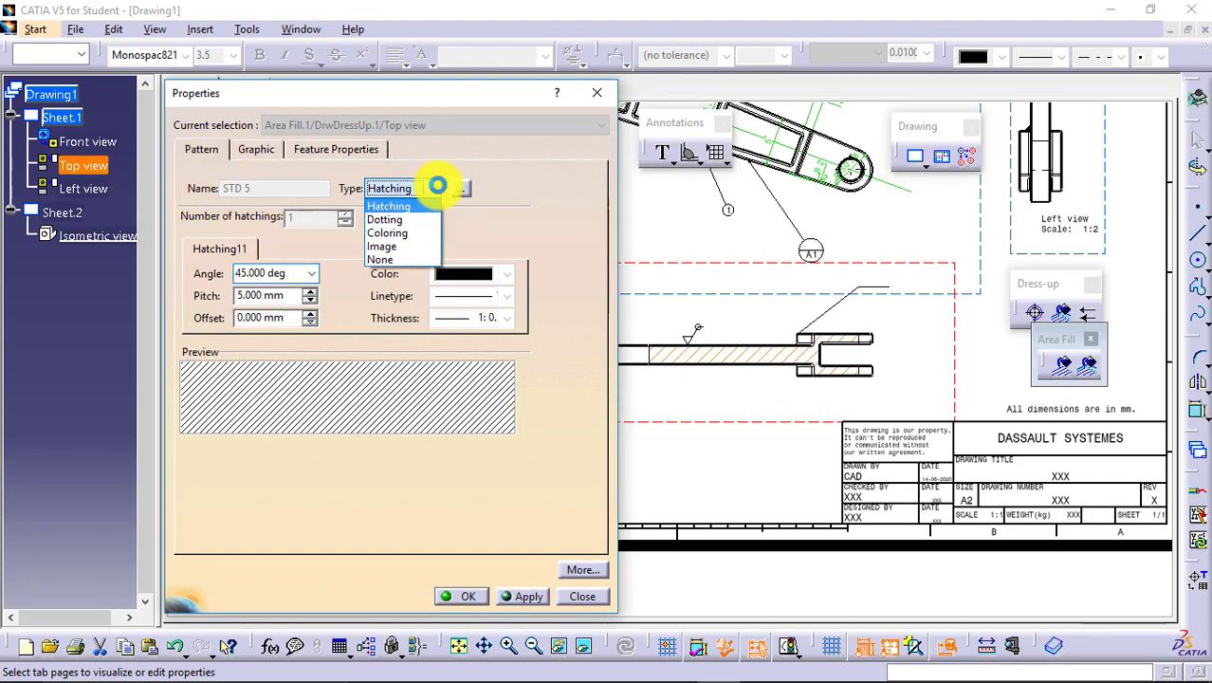
left_click(416, 220)
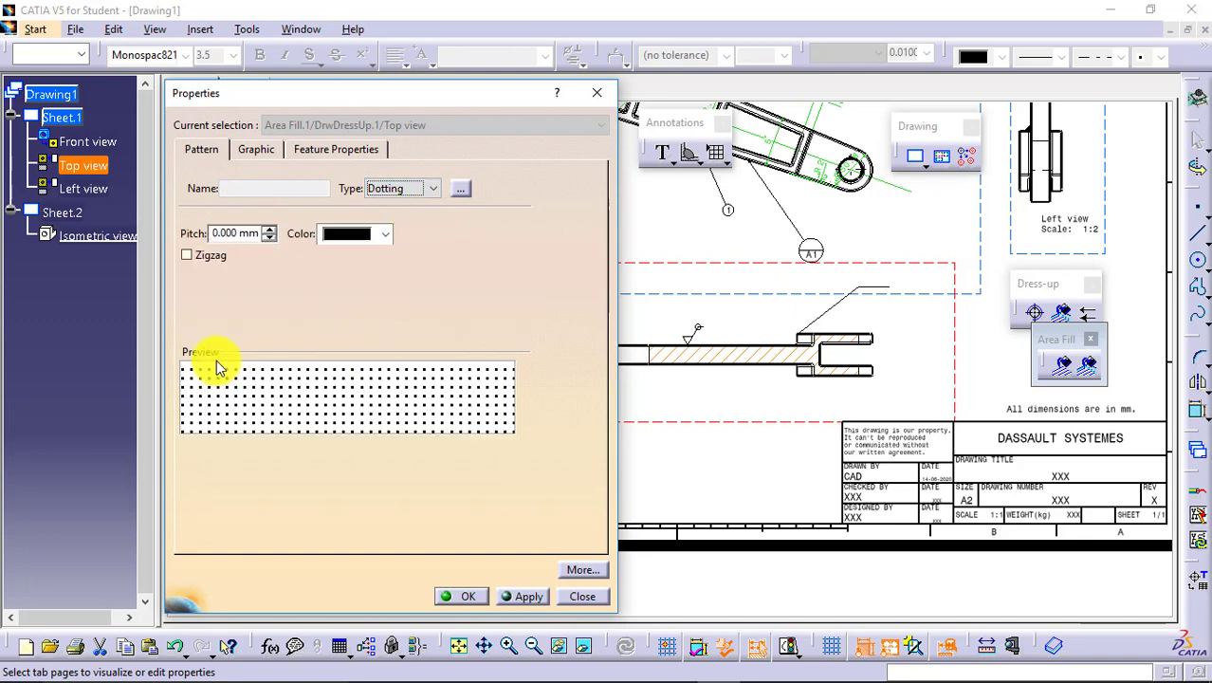
left_click(420, 187)
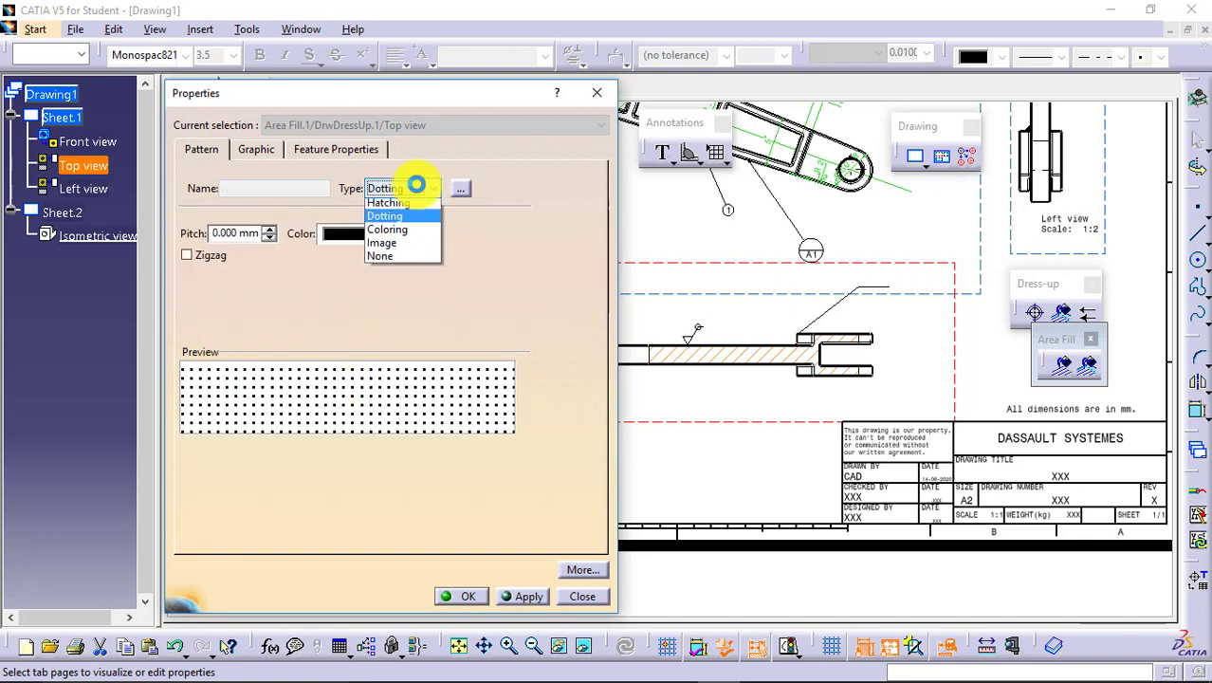
left_click(420, 234)
left_click(425, 191)
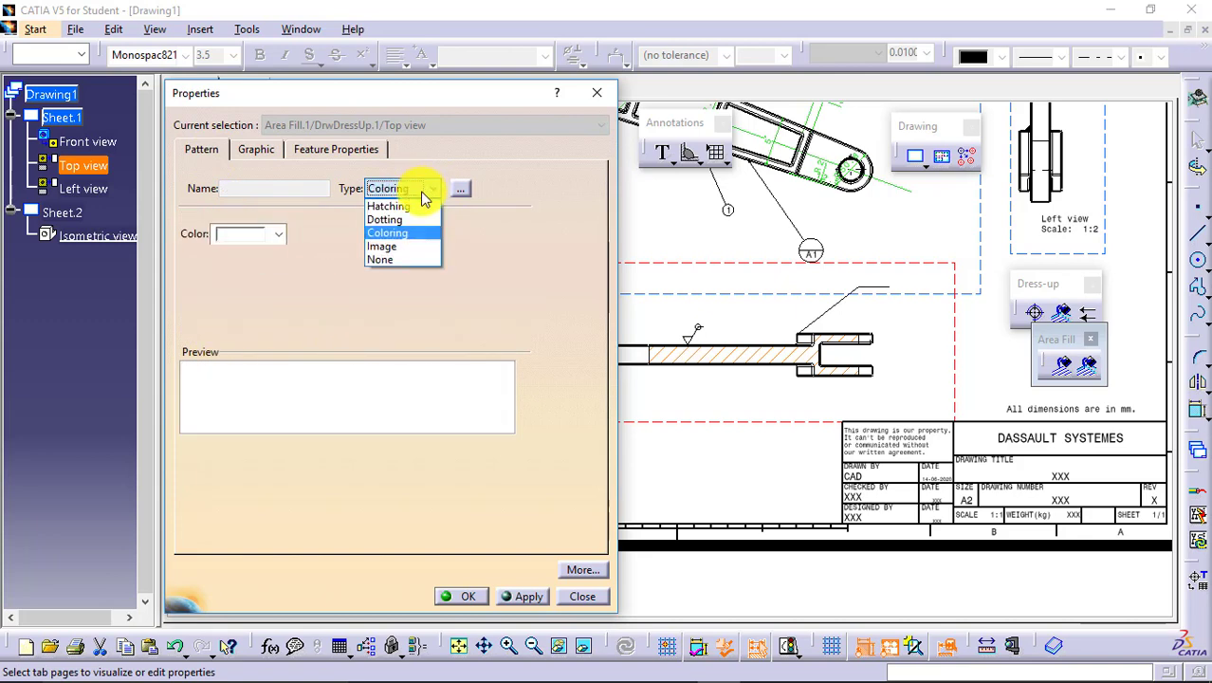
left_click(406, 247)
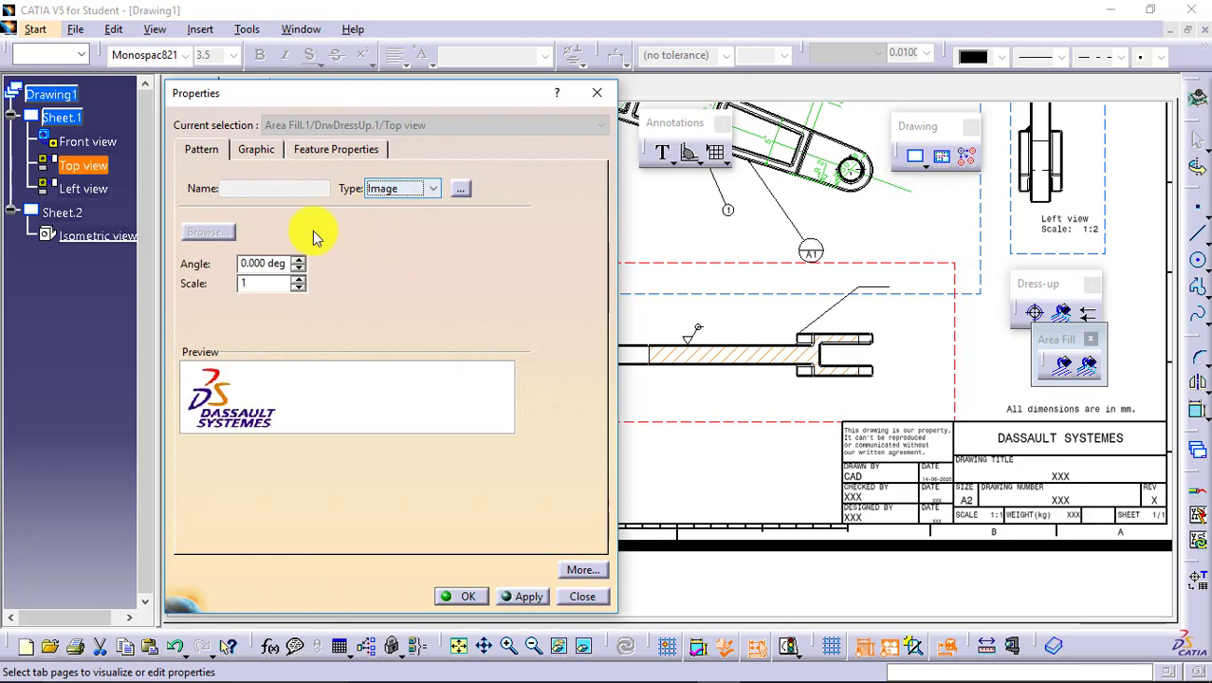
Set the area fill's pattern type to Dotting in black and confirm the properties.
left_click(423, 190)
left_click(419, 218)
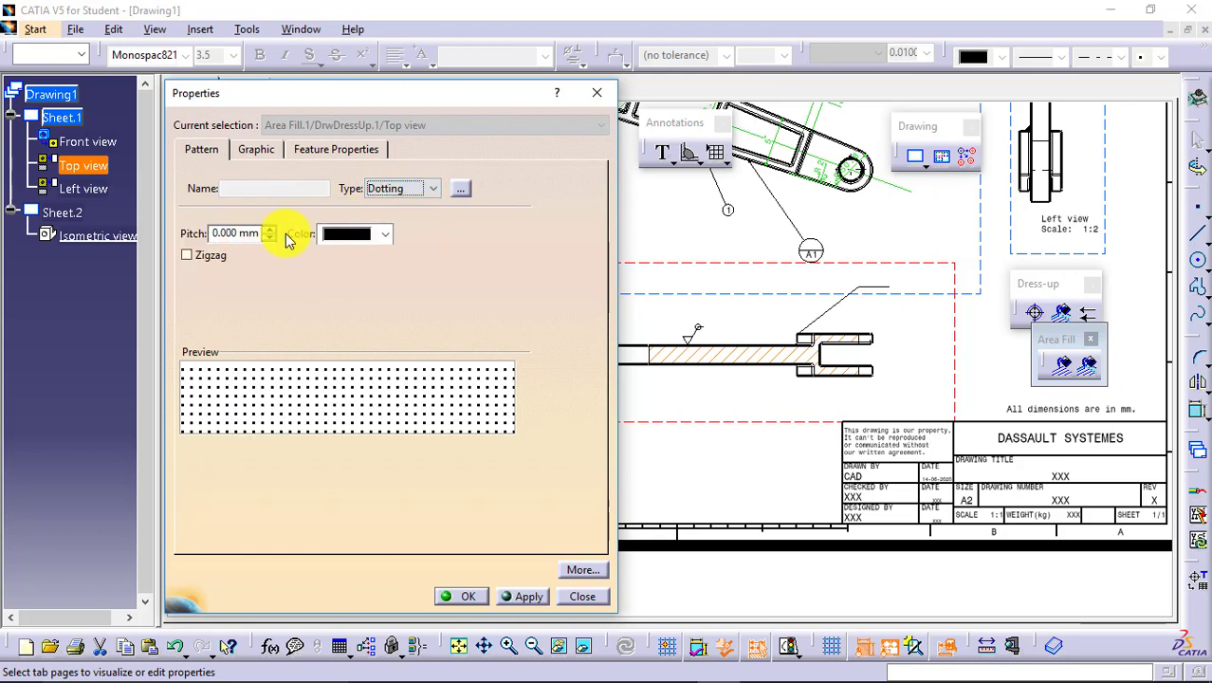
left_click(383, 234)
left_click(445, 308)
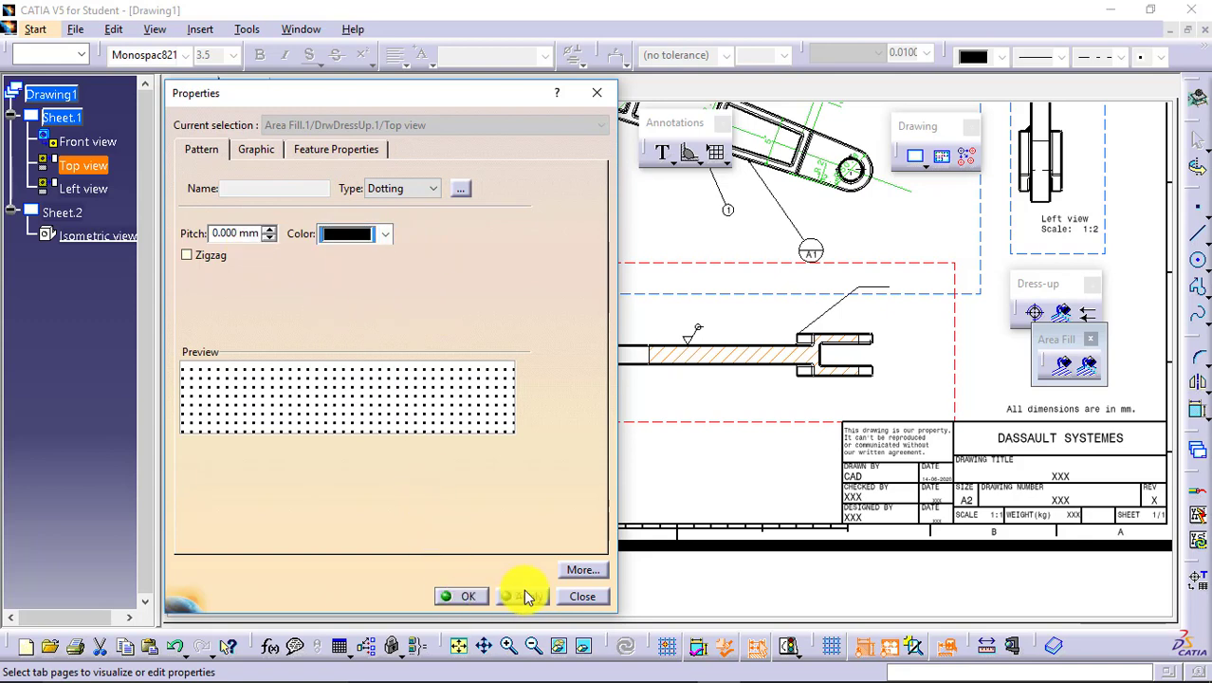
left_click(477, 598)
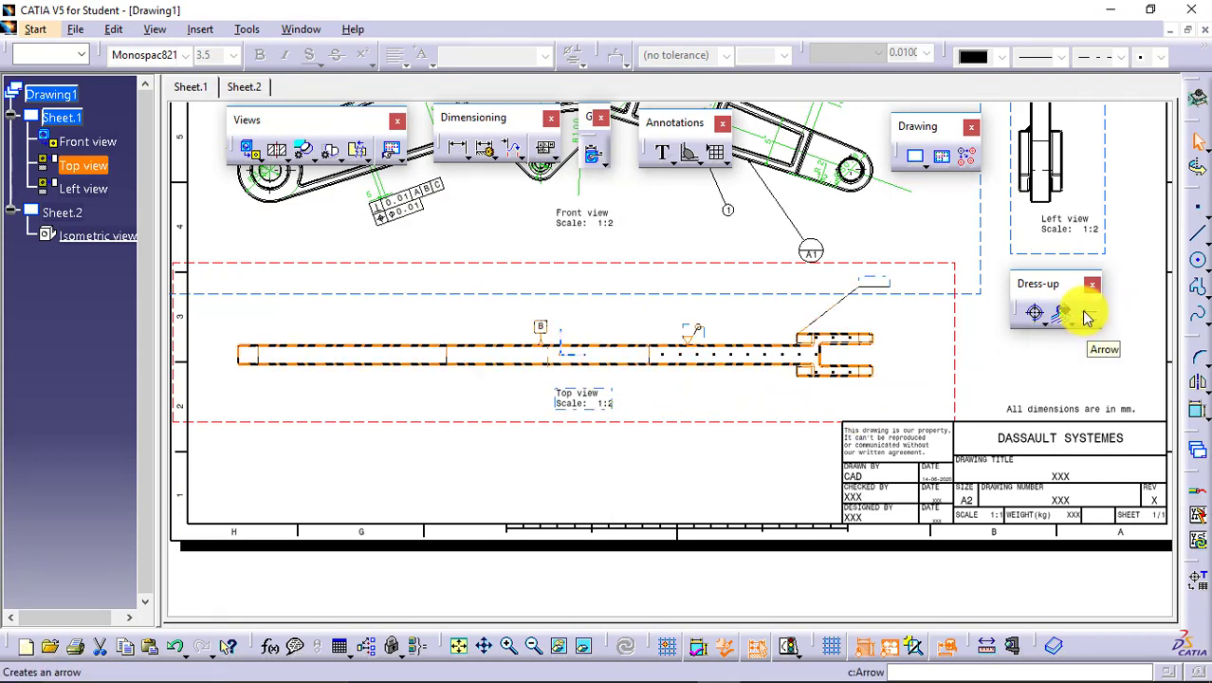
Draw an arrow below the top view and reposition both ends so it runs diagonally across the view label to just beneath the arm.
left_click(975, 387)
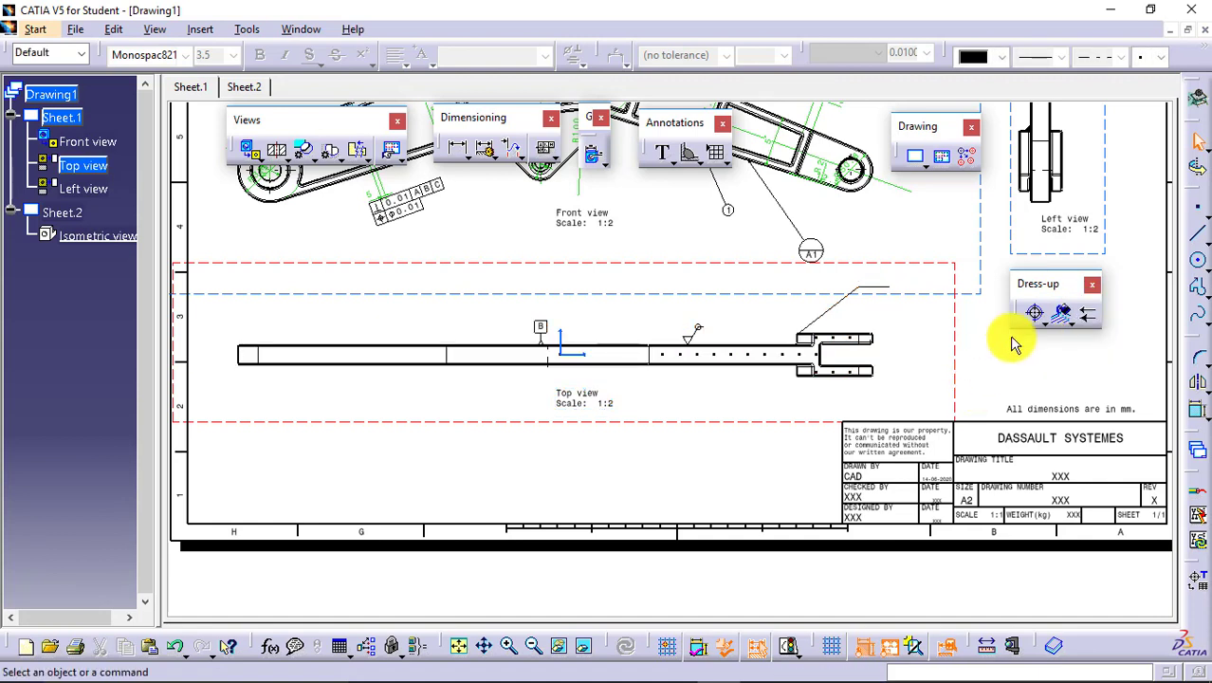
left_click(1086, 315)
left_click(464, 475)
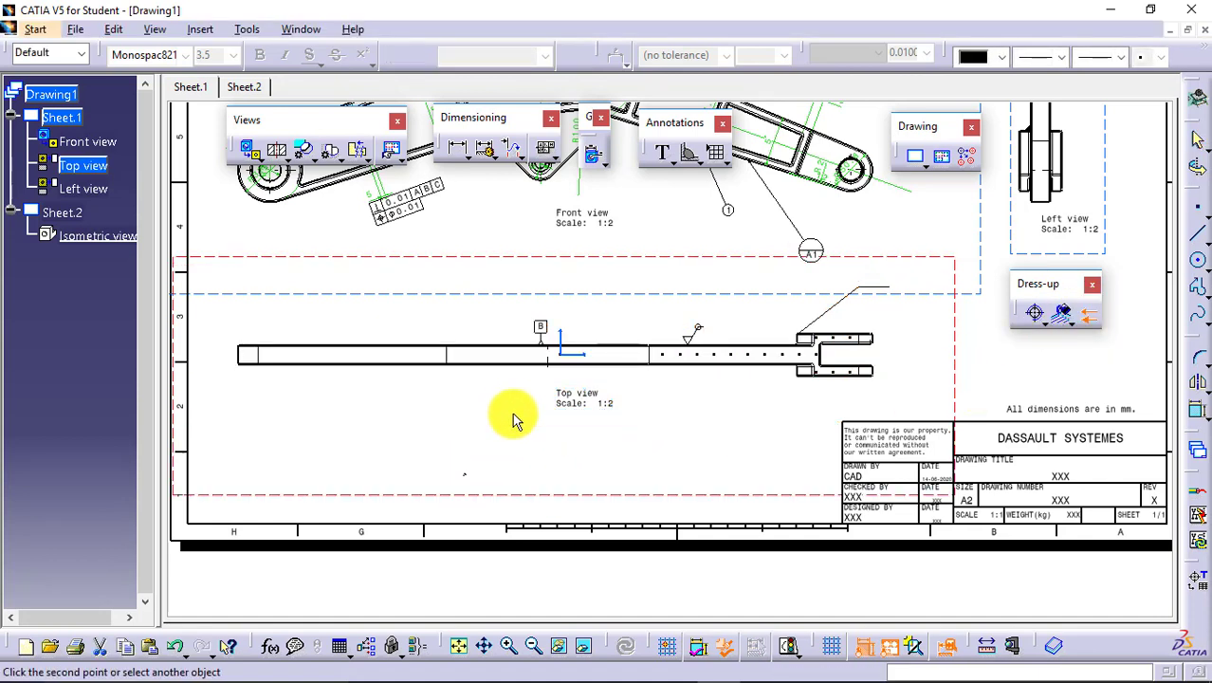
left_click(510, 389)
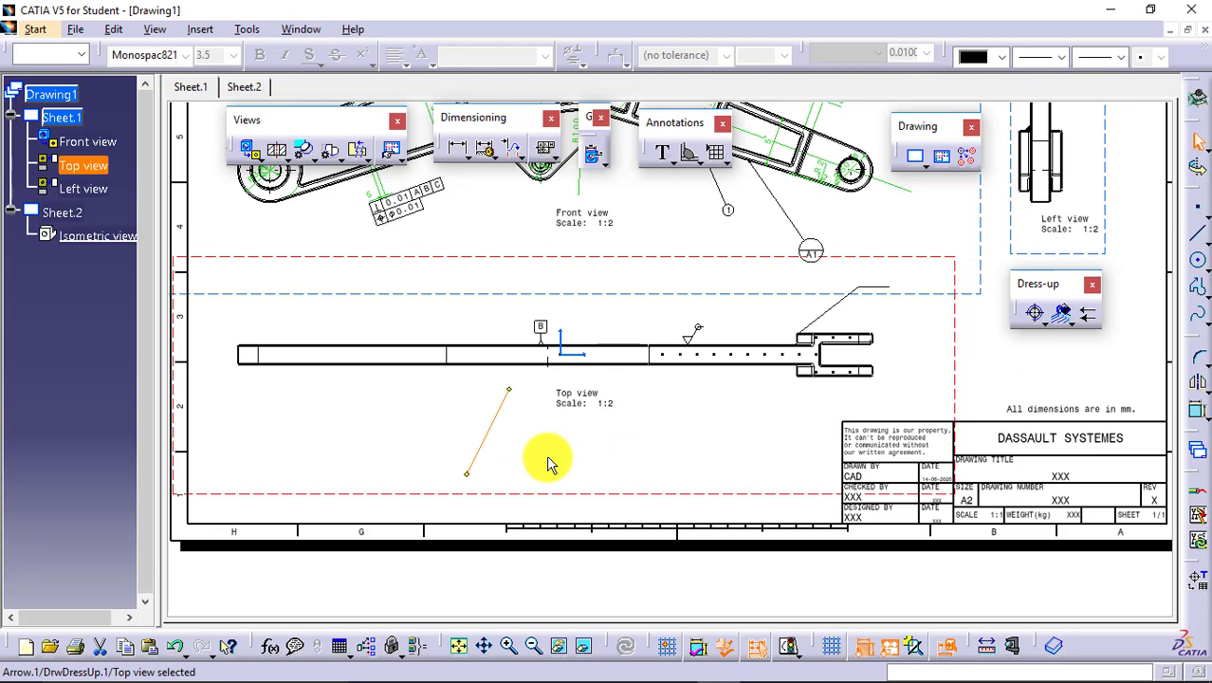
left_click(470, 482)
left_click_drag(468, 484, 585, 372)
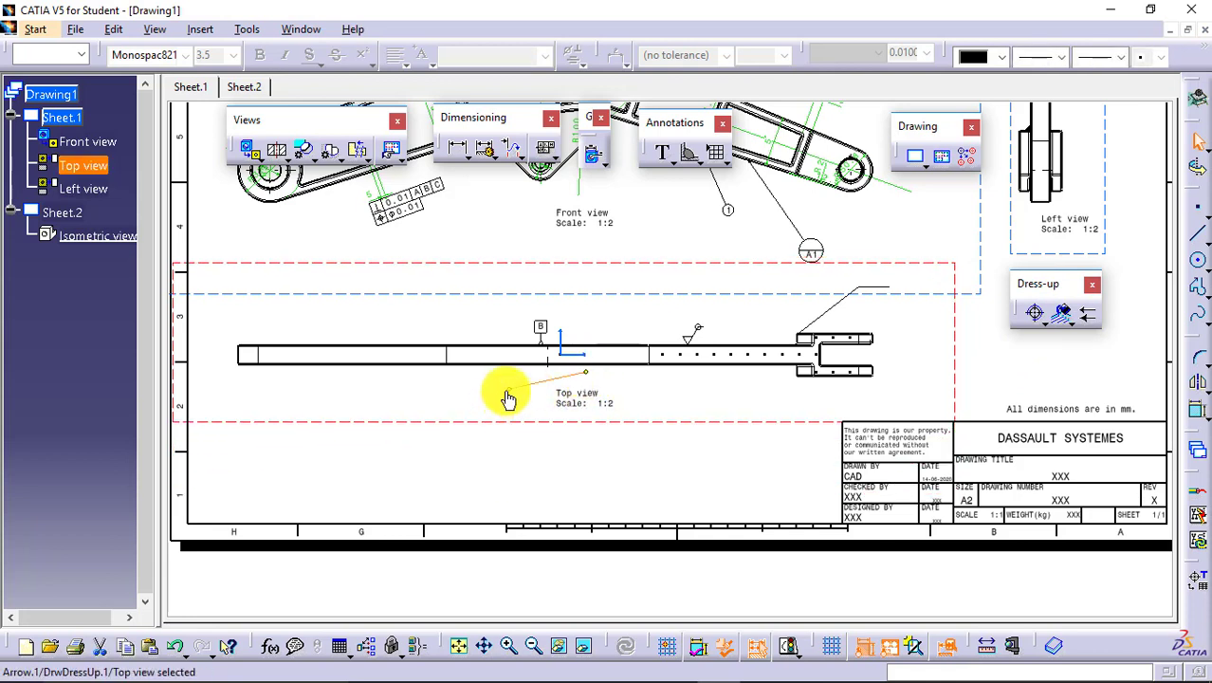
left_click_drag(510, 398, 514, 428)
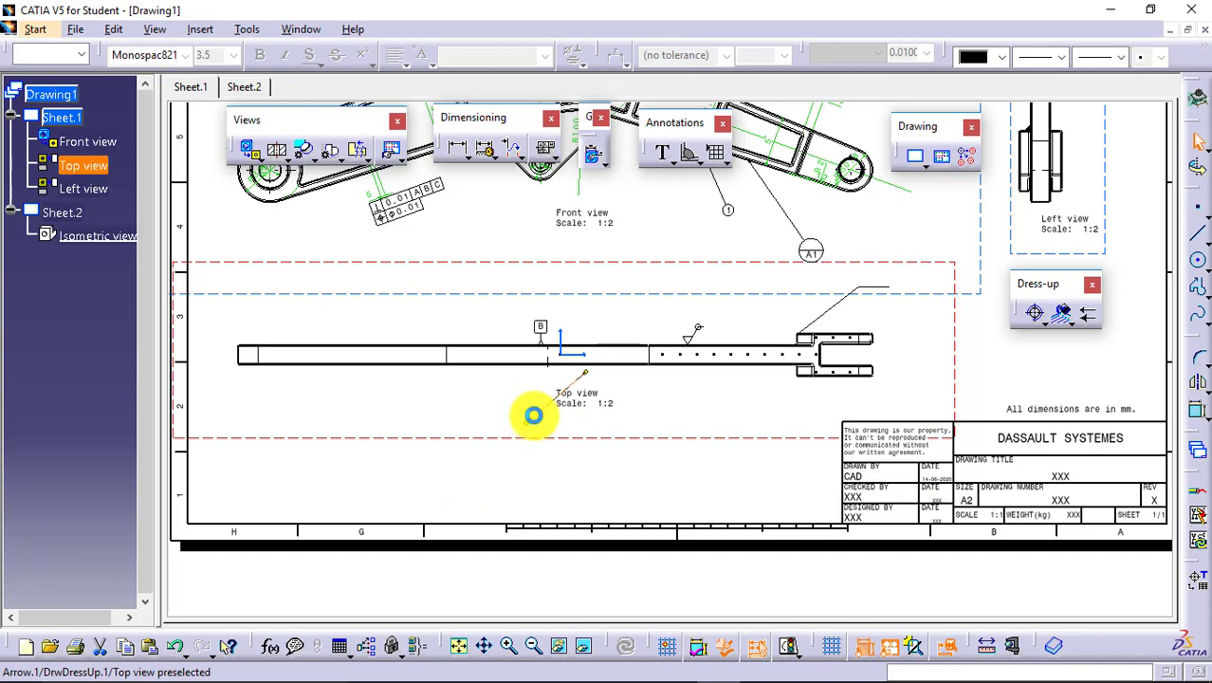
Check the new arrow's graphic properties without changing them, and fit the whole sheet in the window.
right_click(549, 405)
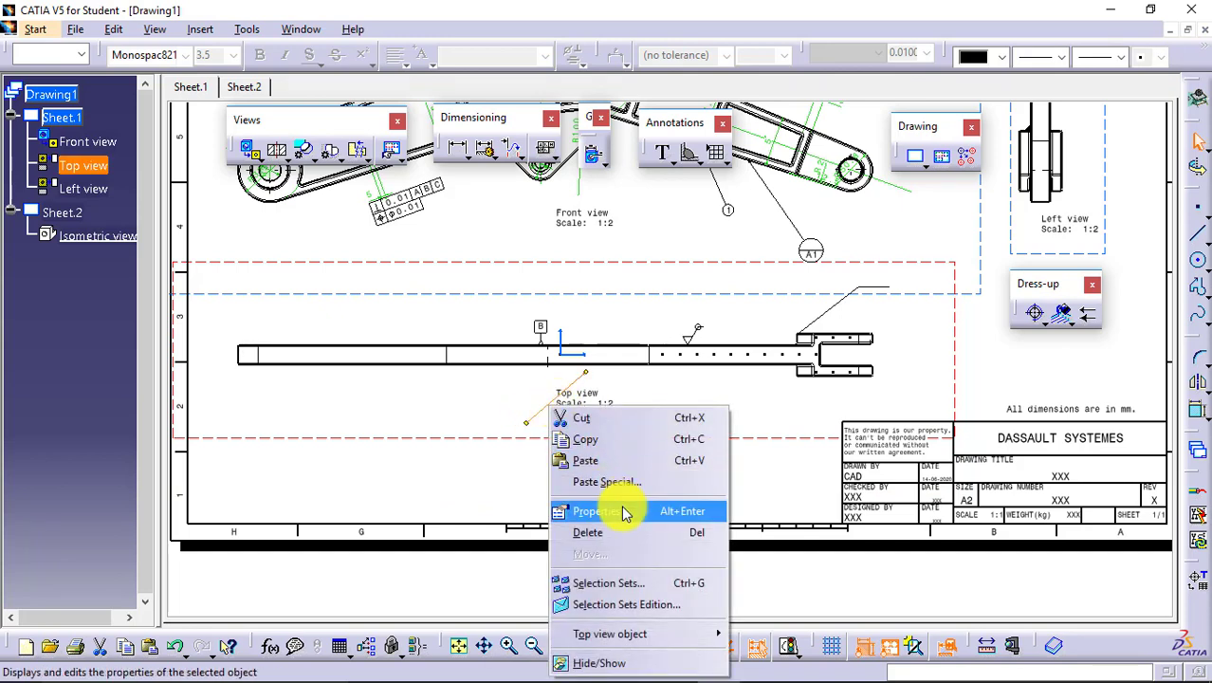
left_click(625, 513)
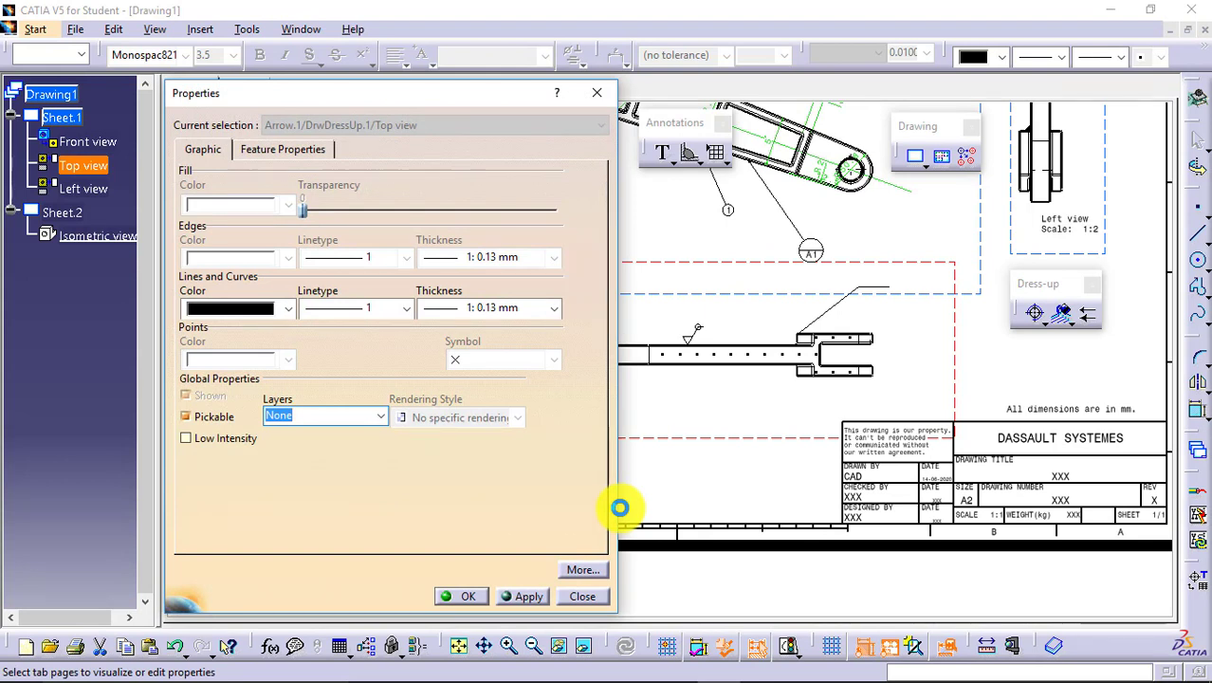
left_click(467, 596)
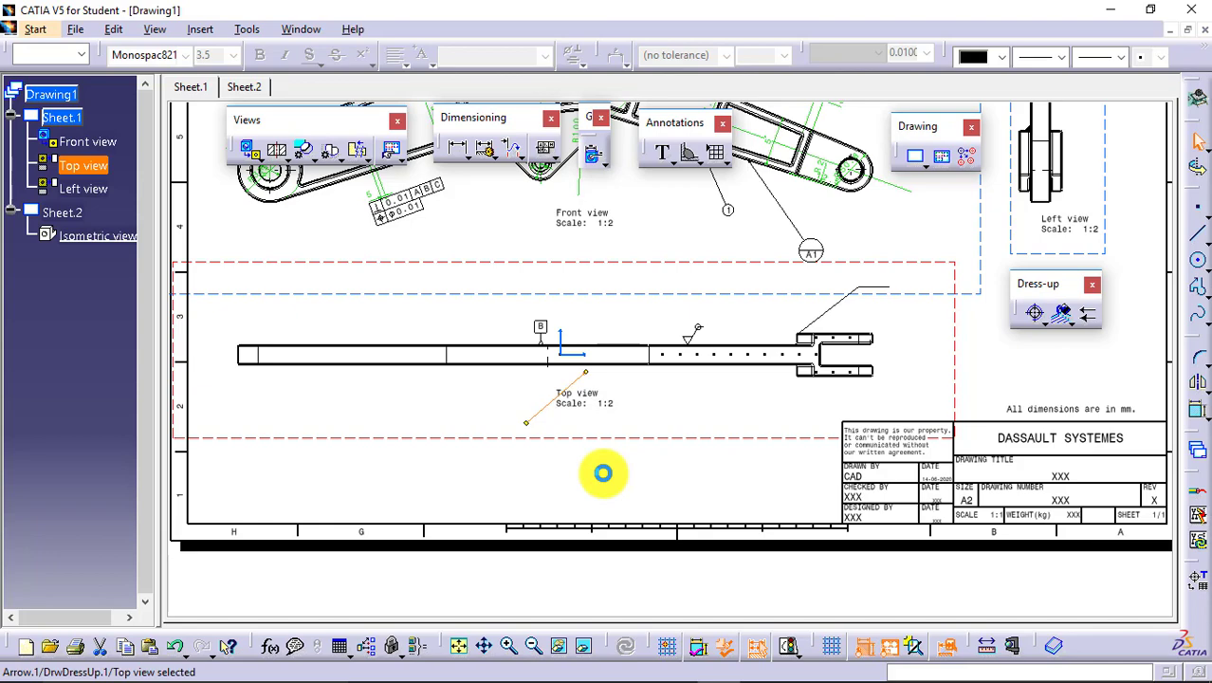
left_click(465, 648)
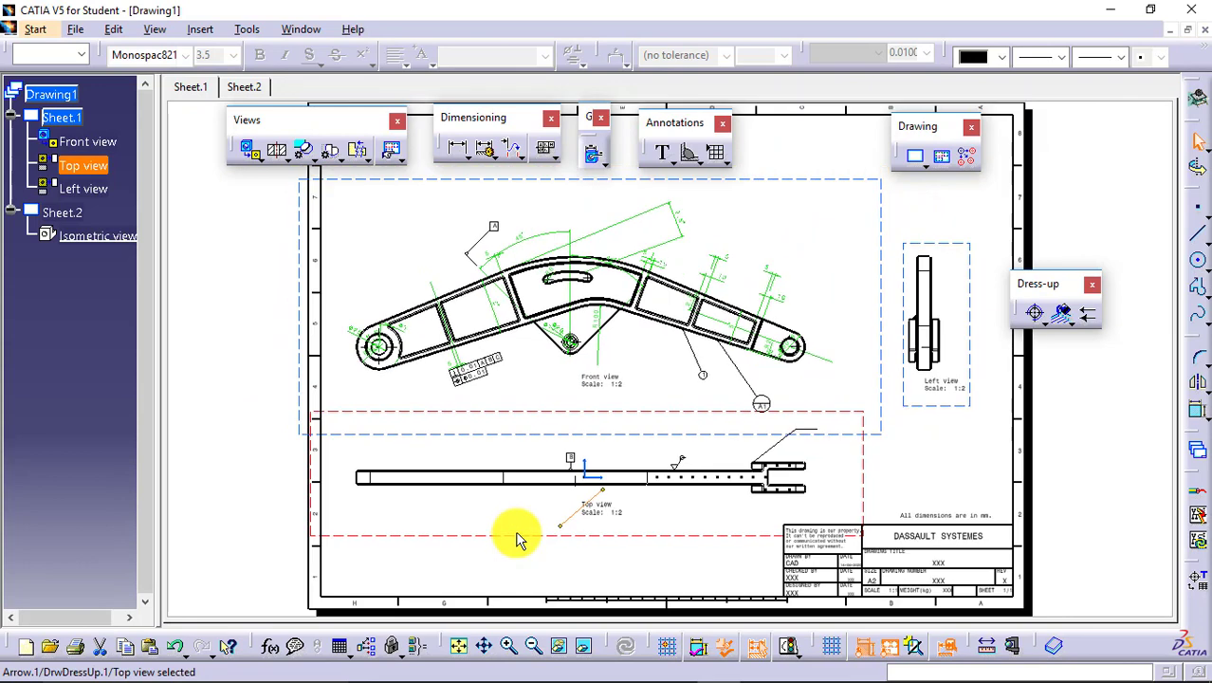